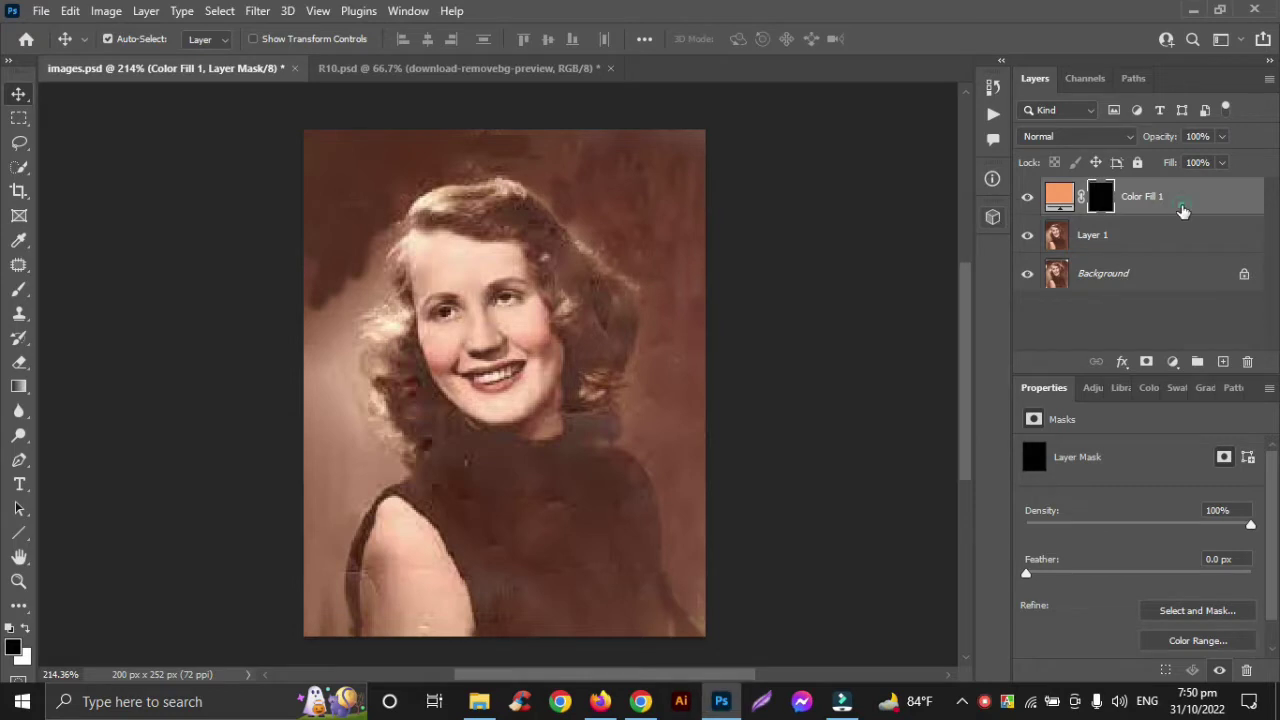
- Delete the old Color Fill 1 layer and add a new Solid Color fill layer
left_click(1183, 207)
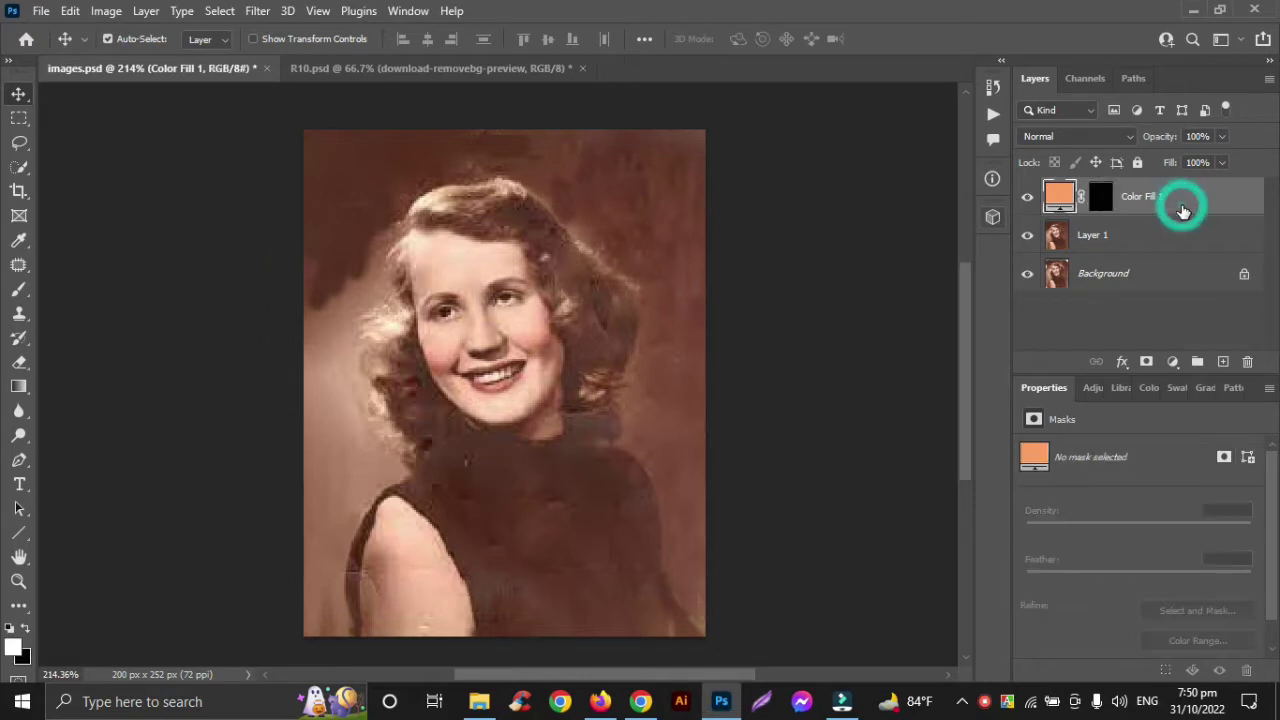
key("Delete")
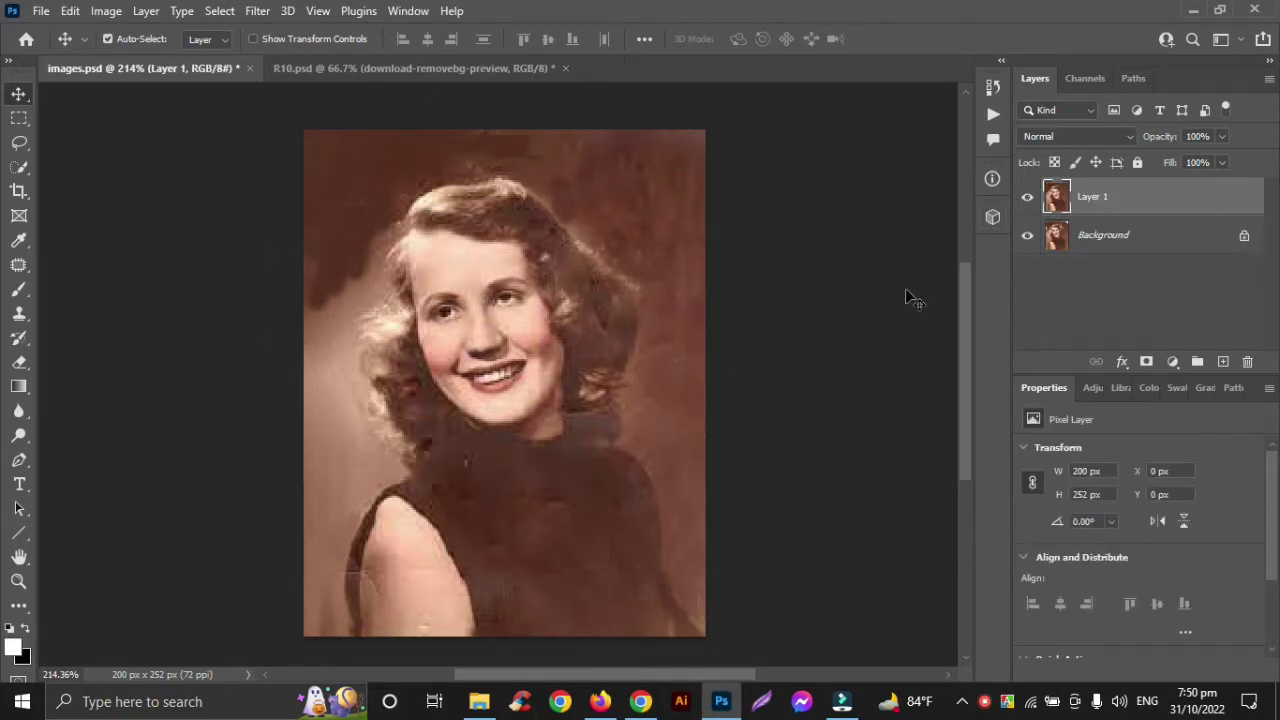
left_click(1172, 362)
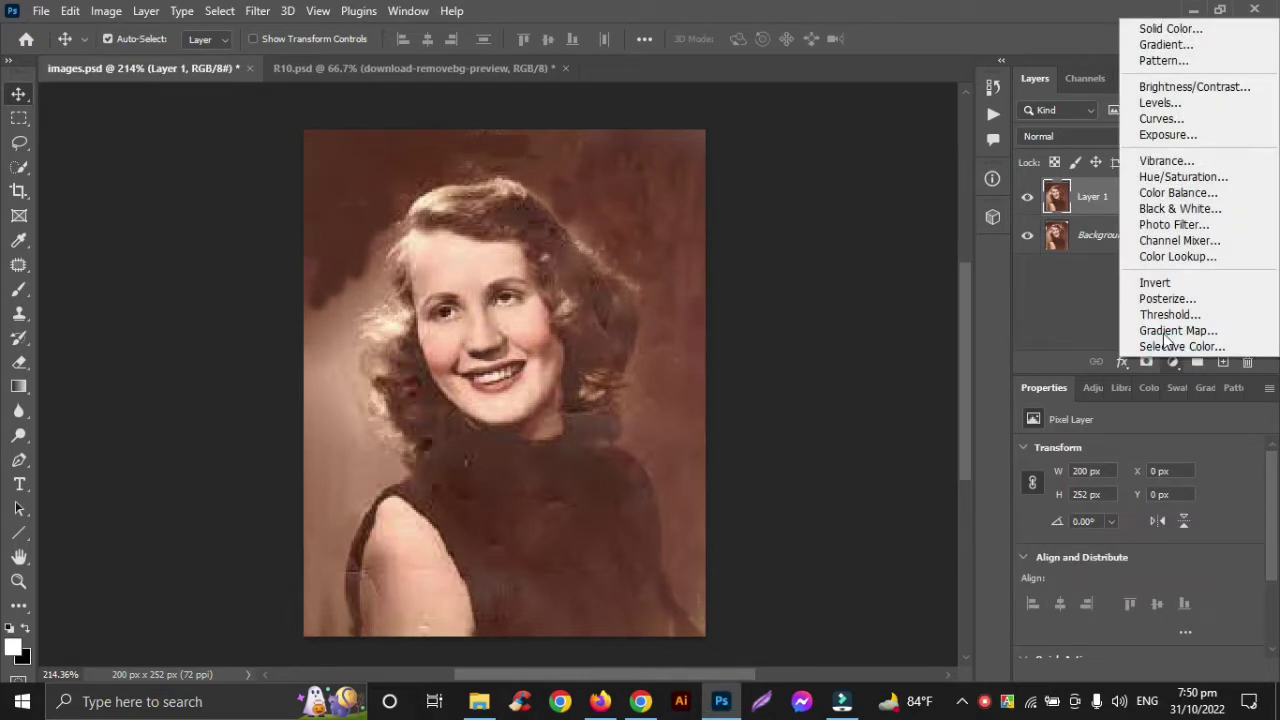
left_click(1219, 28)
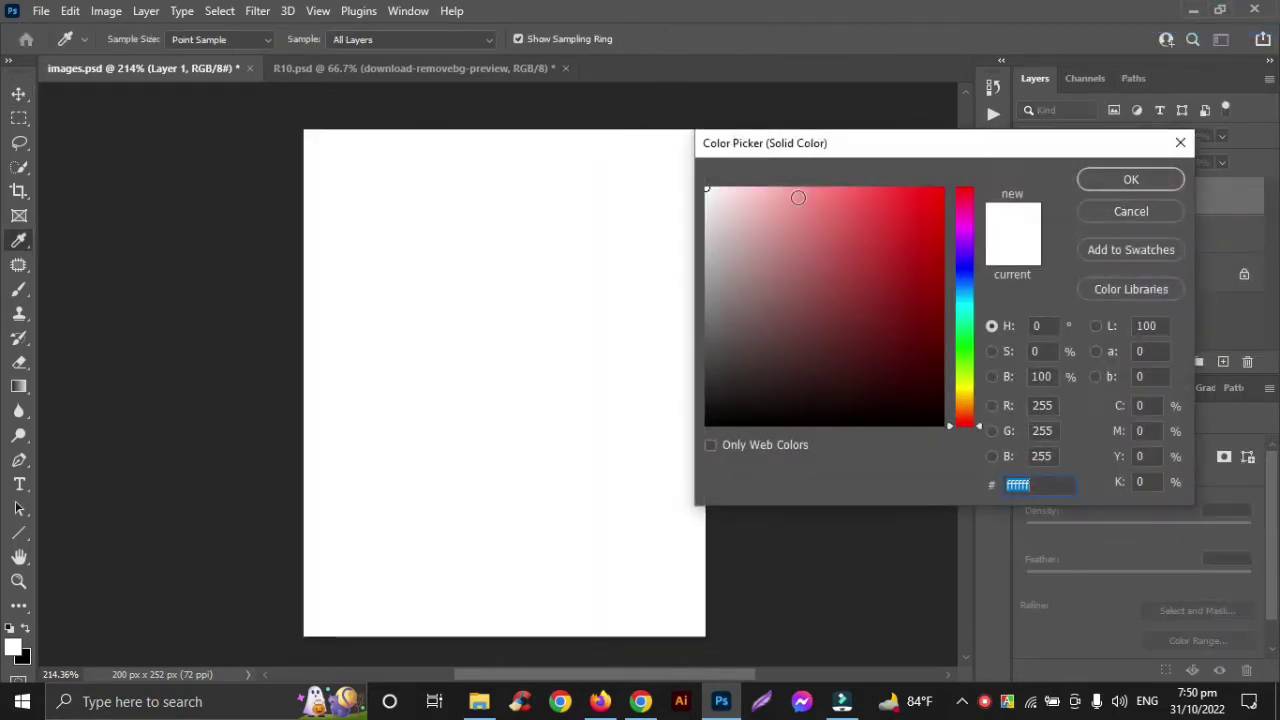
- Pick a slightly darker salmon skin tone, around f79367, in the colour picker
left_click_drag(965, 422, 965, 416)
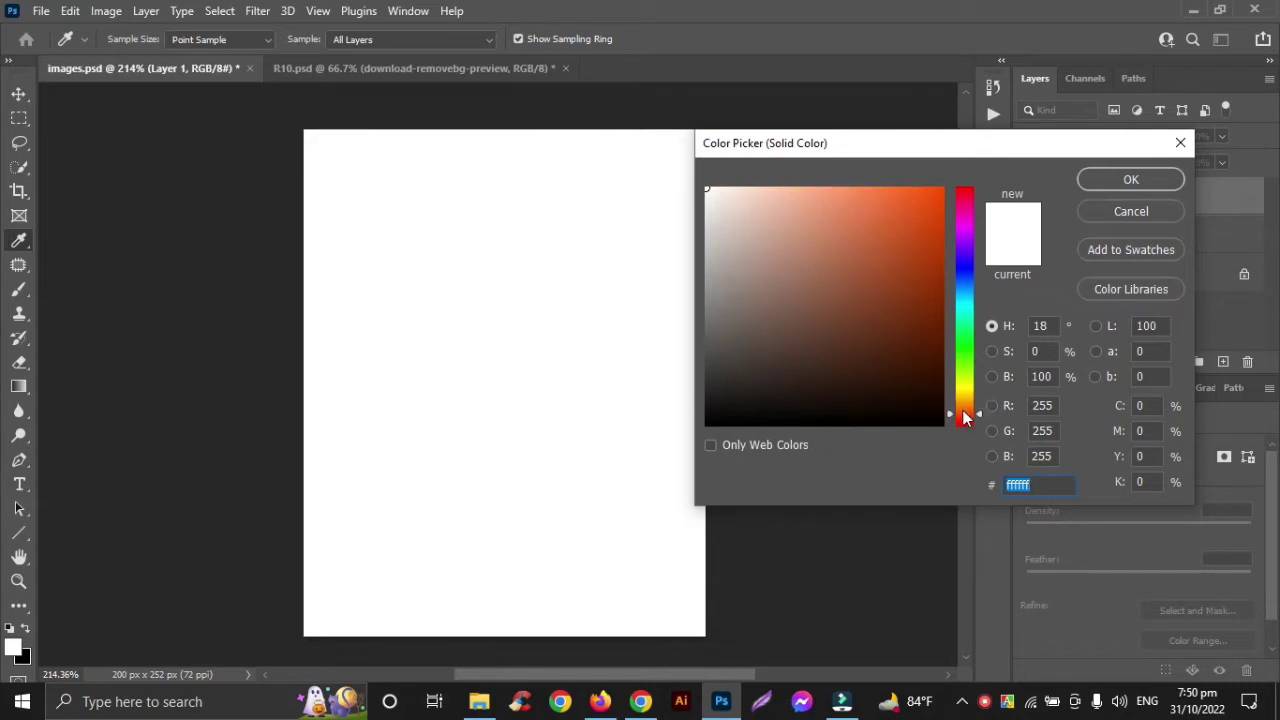
mouse_move(849, 198)
left_mouse_down()
mouse_move(860, 191)
mouse_move(840, 192)
left_mouse_up()
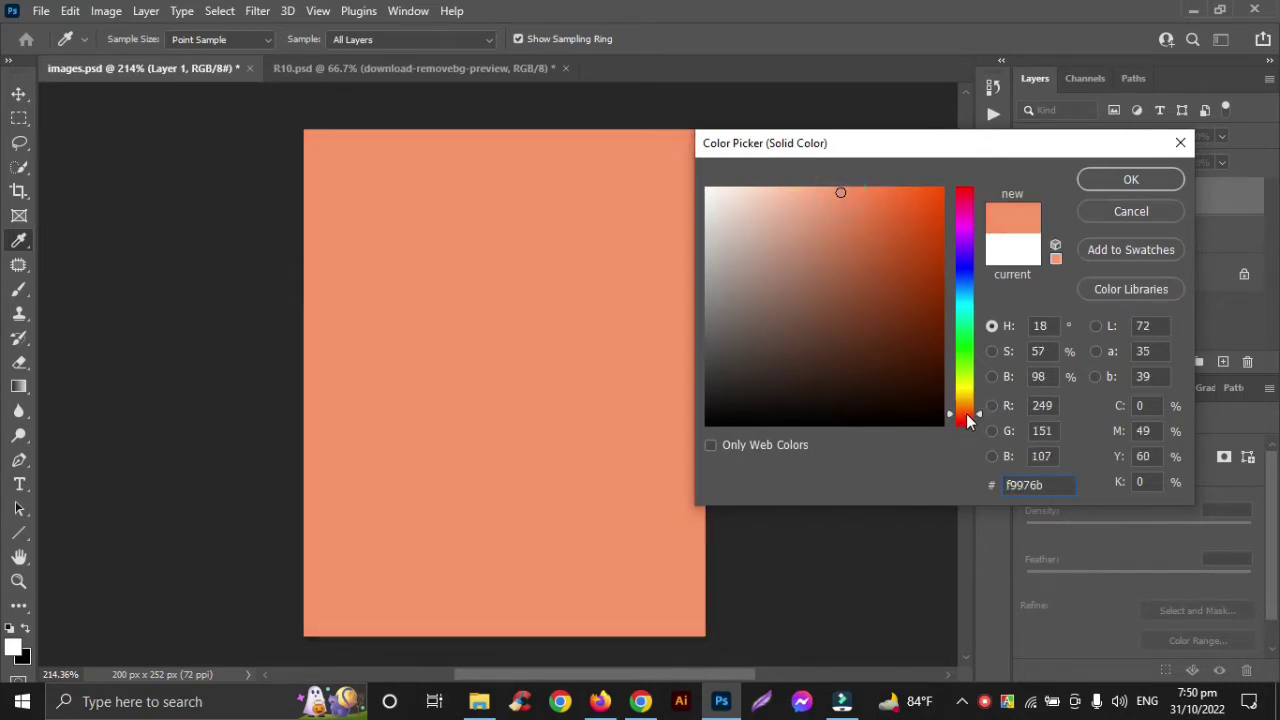
left_click_drag(967, 421, 966, 416)
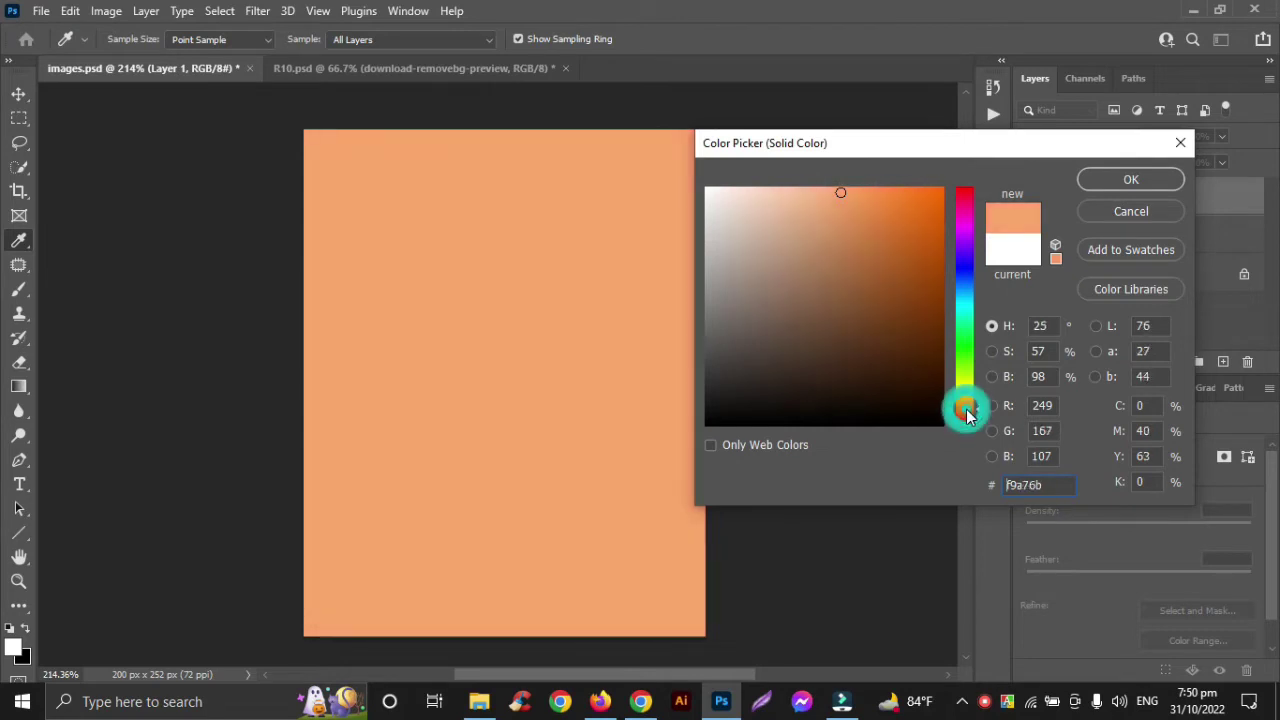
left_click(967, 421)
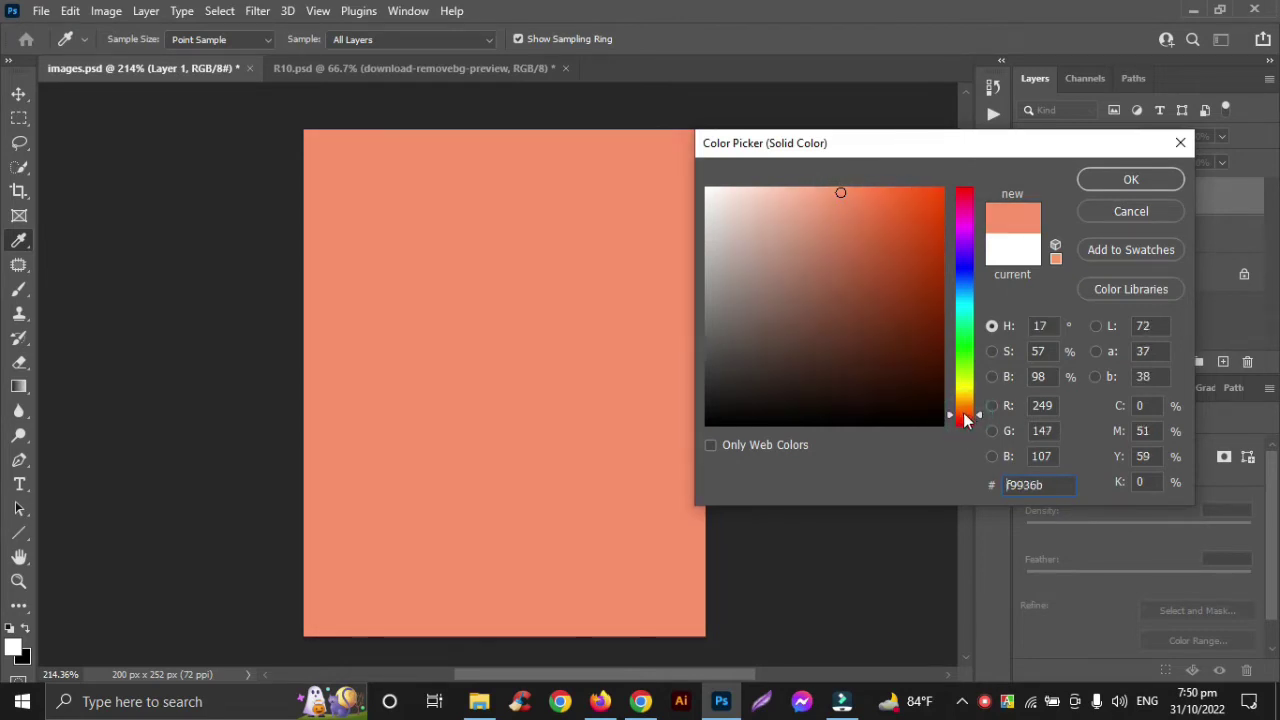
left_click(965, 419)
left_click(832, 190)
left_click(844, 194)
- Confirm the fill colour, invert its mask to black, and switch to a white Brush
left_click(1130, 180)
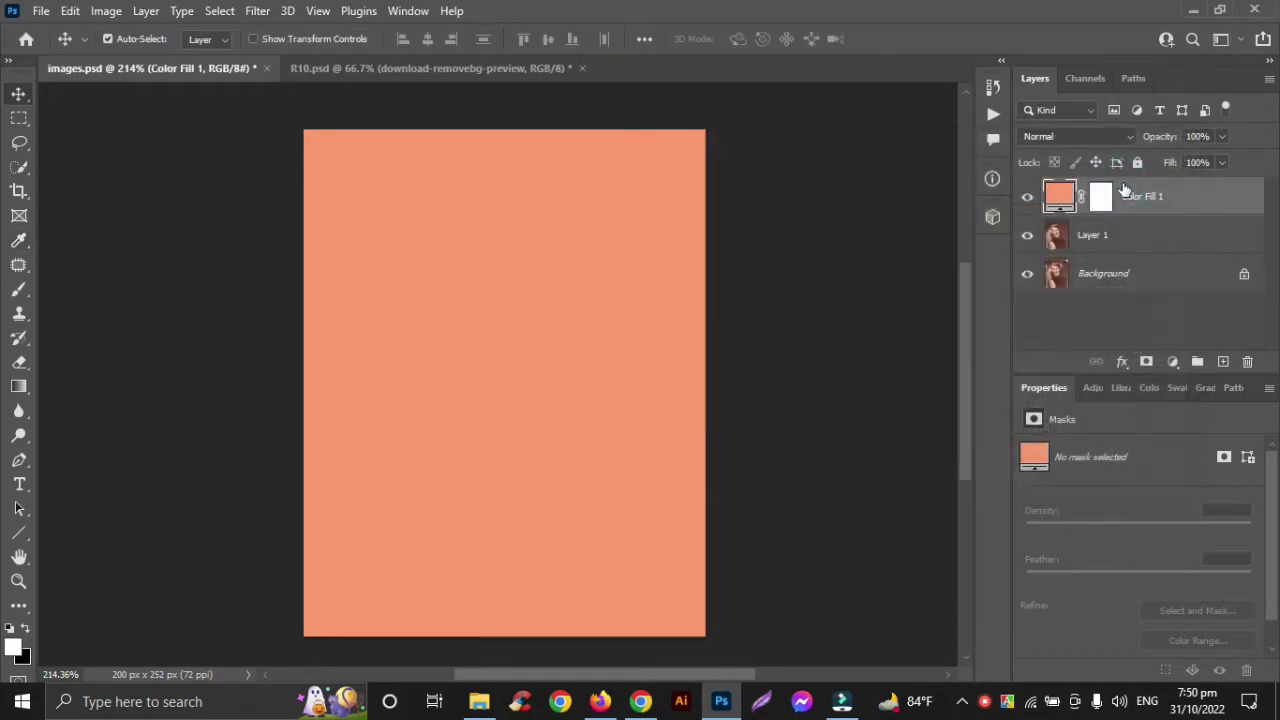
left_click(1097, 197)
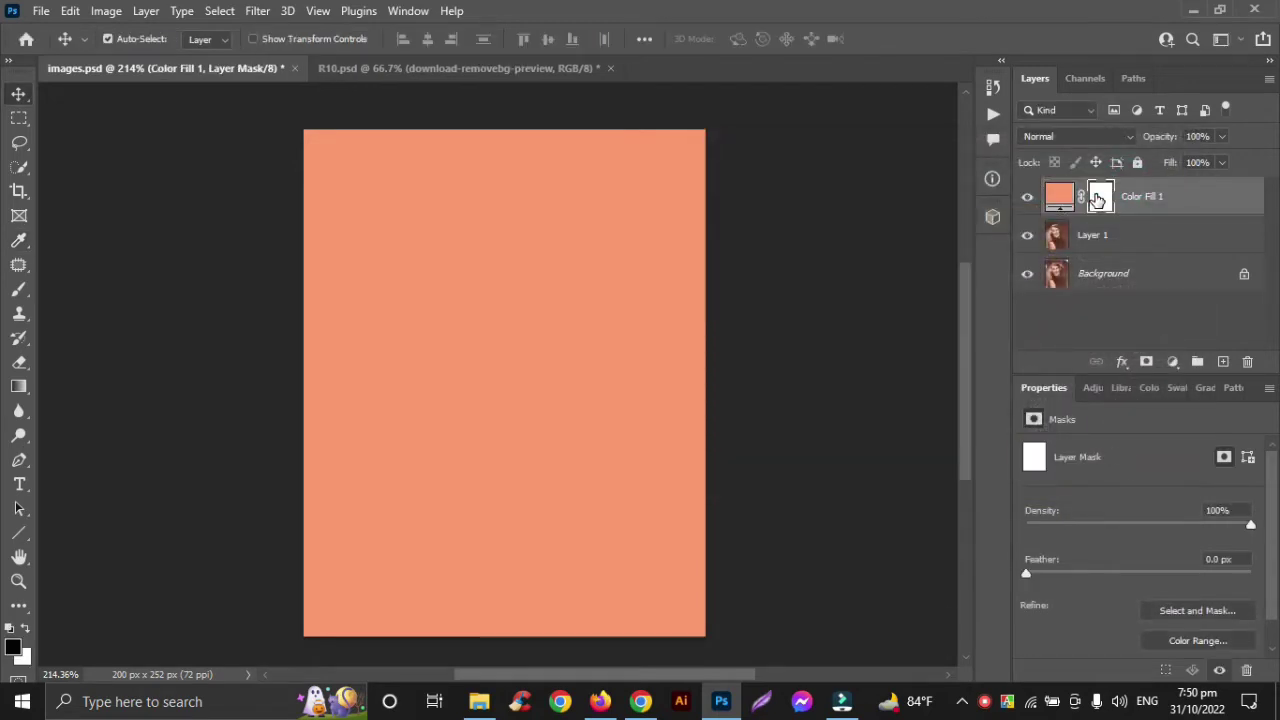
key("ctrl+i")
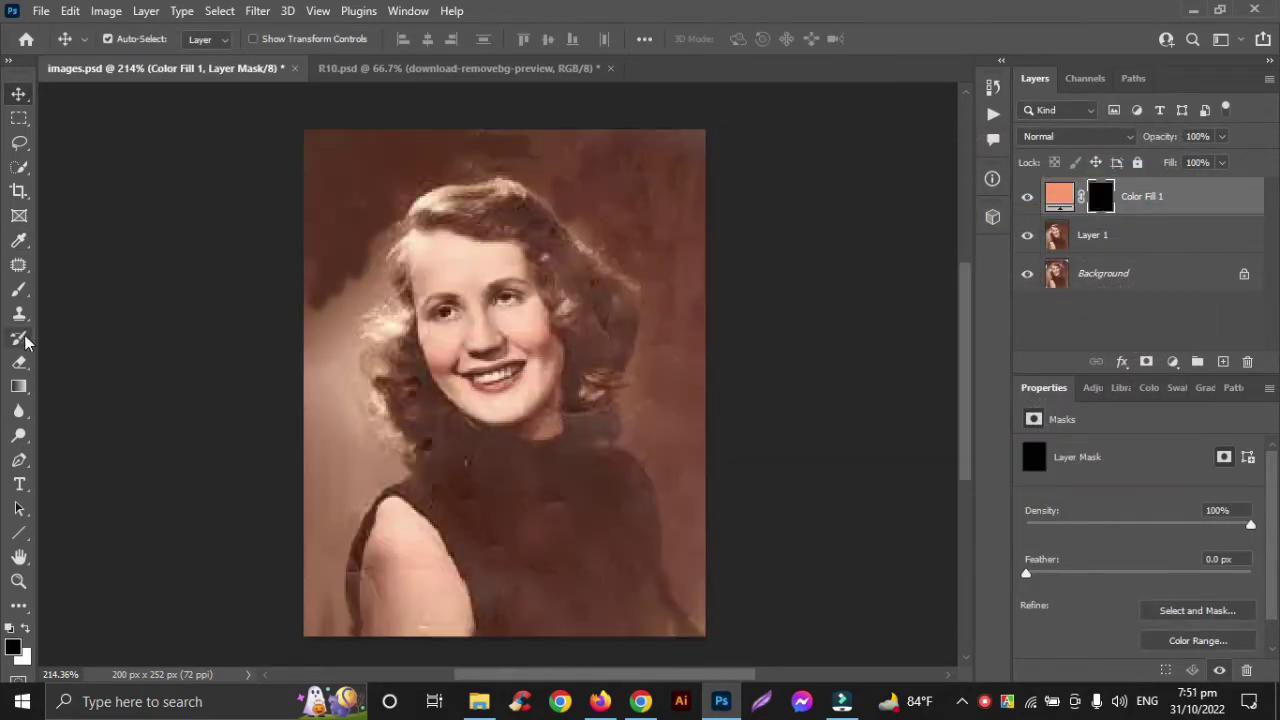
left_click(18, 290)
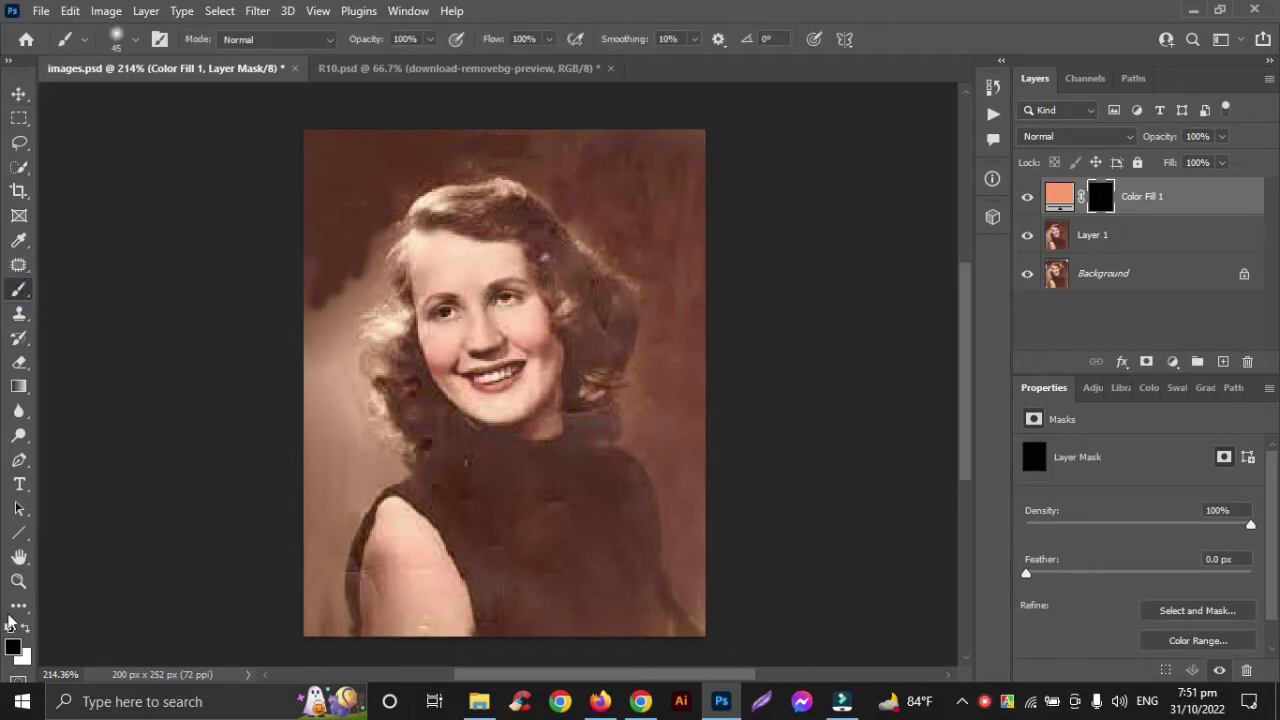
left_click(24, 628)
- Set the fill layer to Soft Light blending at 68% opacity
left_click(1127, 139)
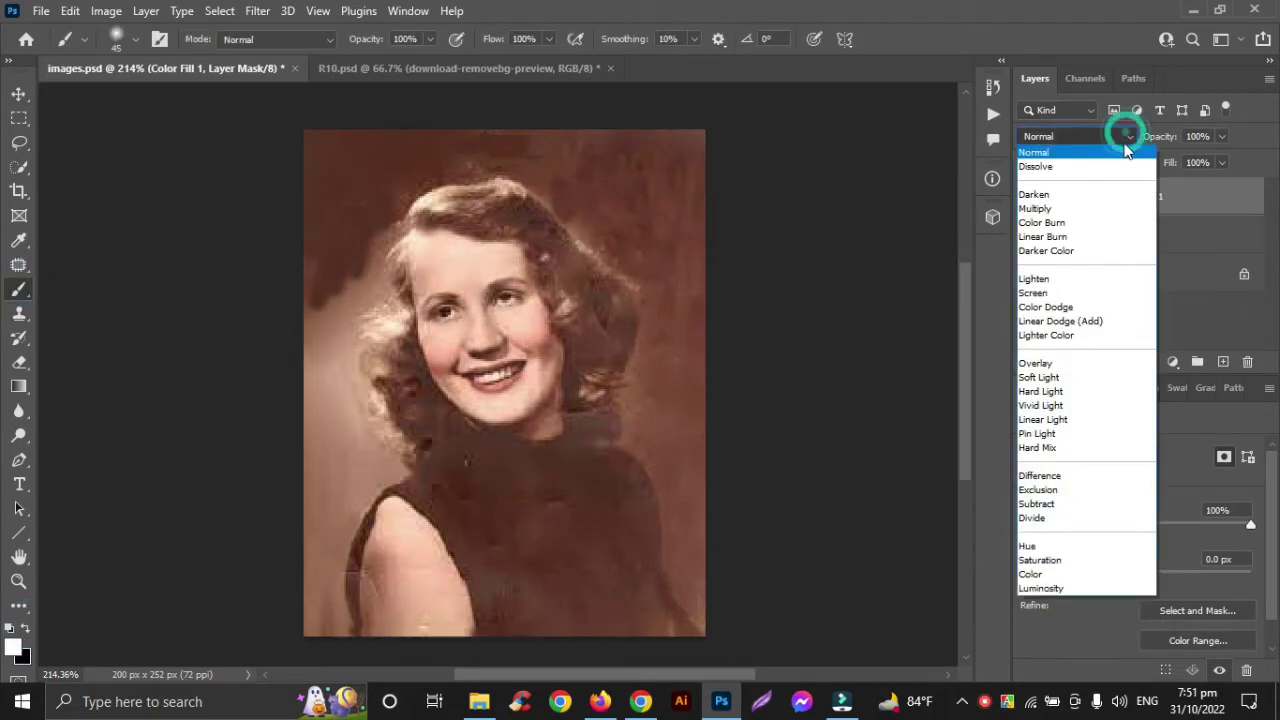
left_click(1065, 378)
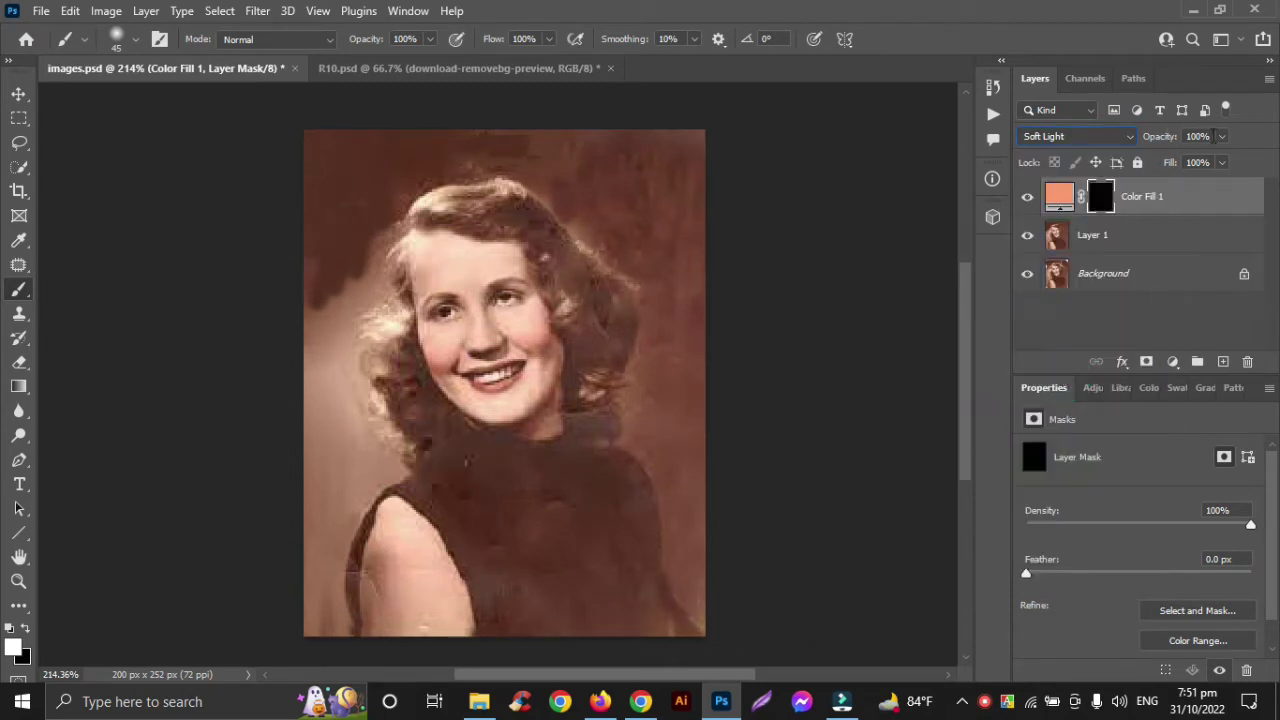
left_click(1222, 136)
left_click_drag(1228, 160, 1200, 165)
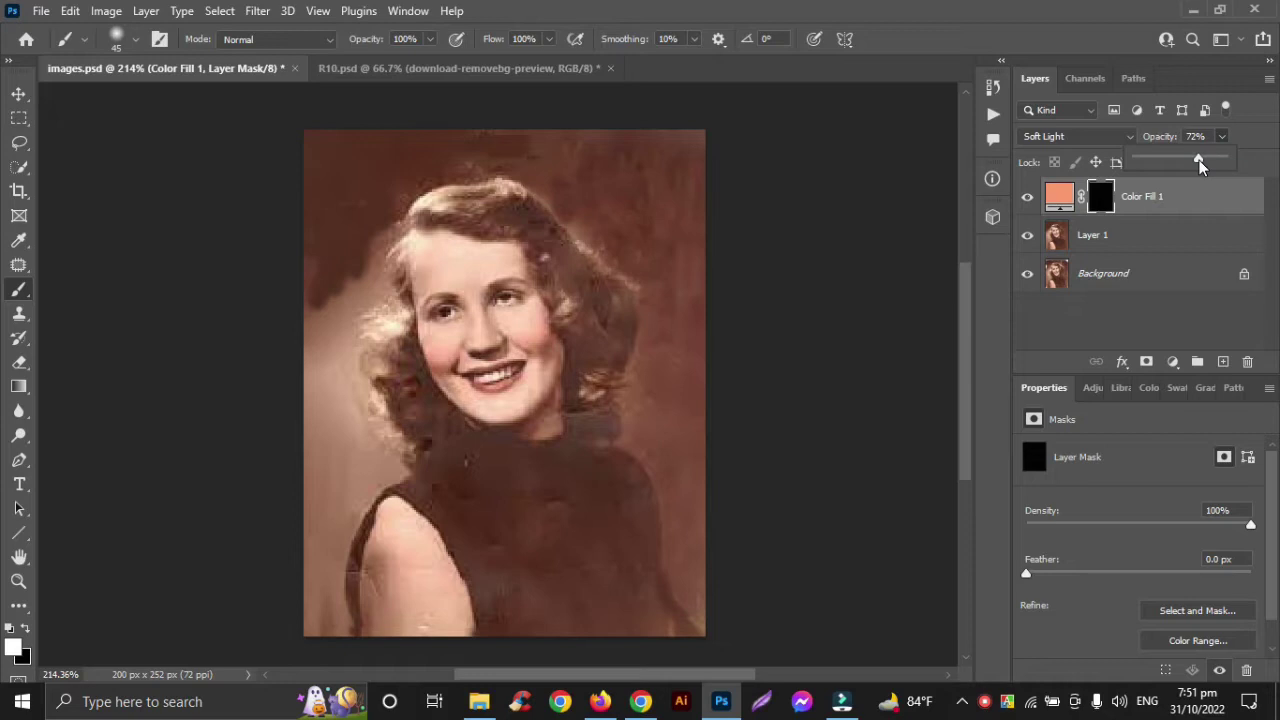
left_click_drag(1200, 165, 1197, 165)
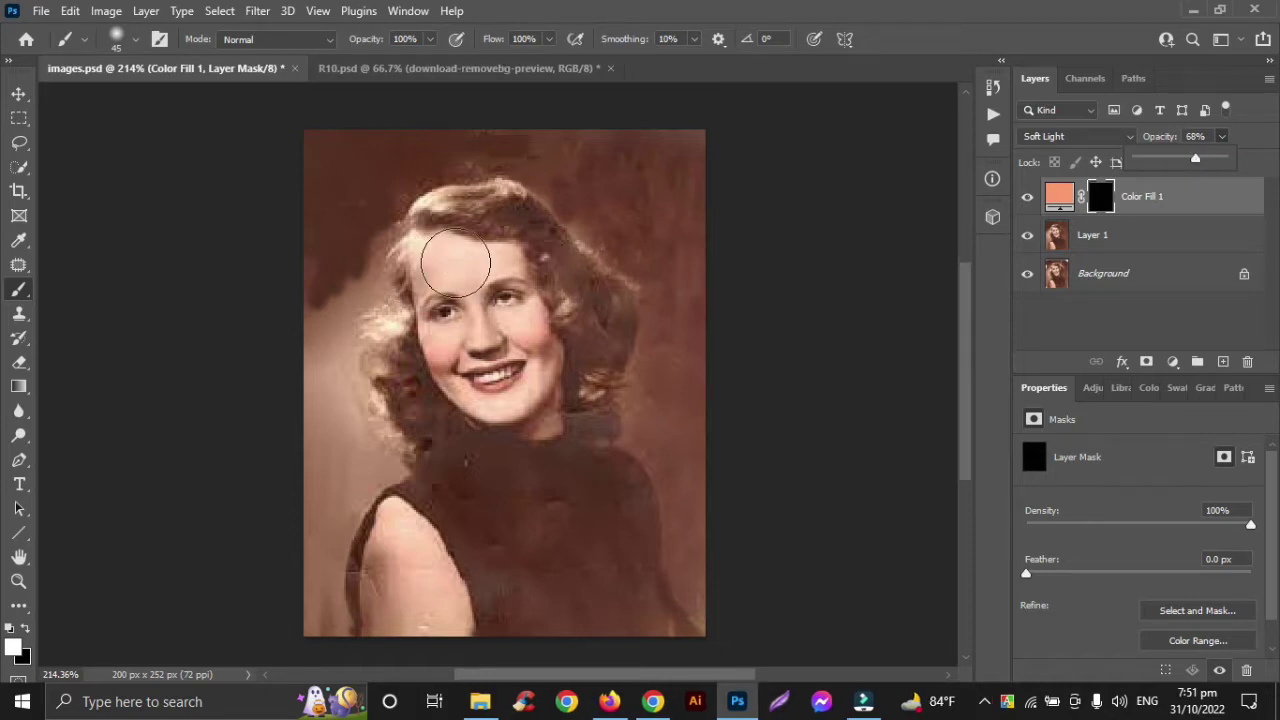
- With a smaller white brush, reveal the tint over the forehead, cheeks, nose, jaw and neck
left_click(454, 262)
left_click_drag(454, 262, 443, 268)
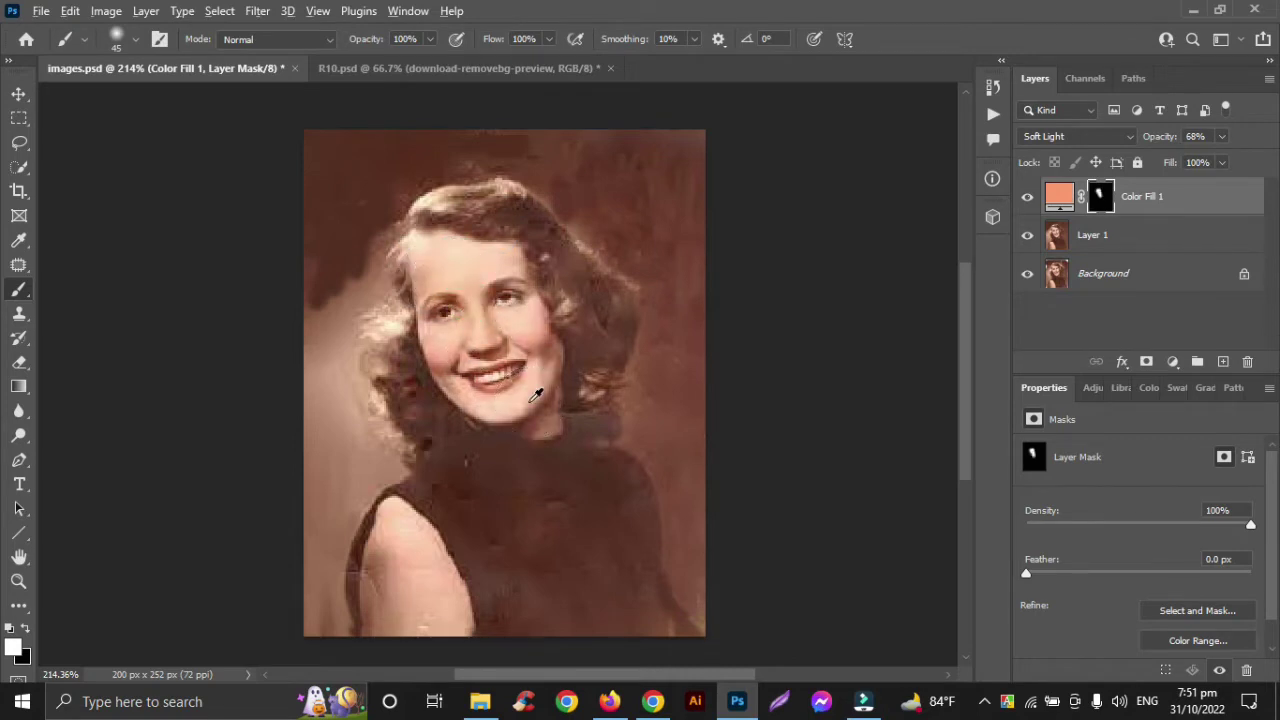
scroll(536, 395, "up", 2)
key("bracketleft")
key("bracketleft")
key("bracketleft")
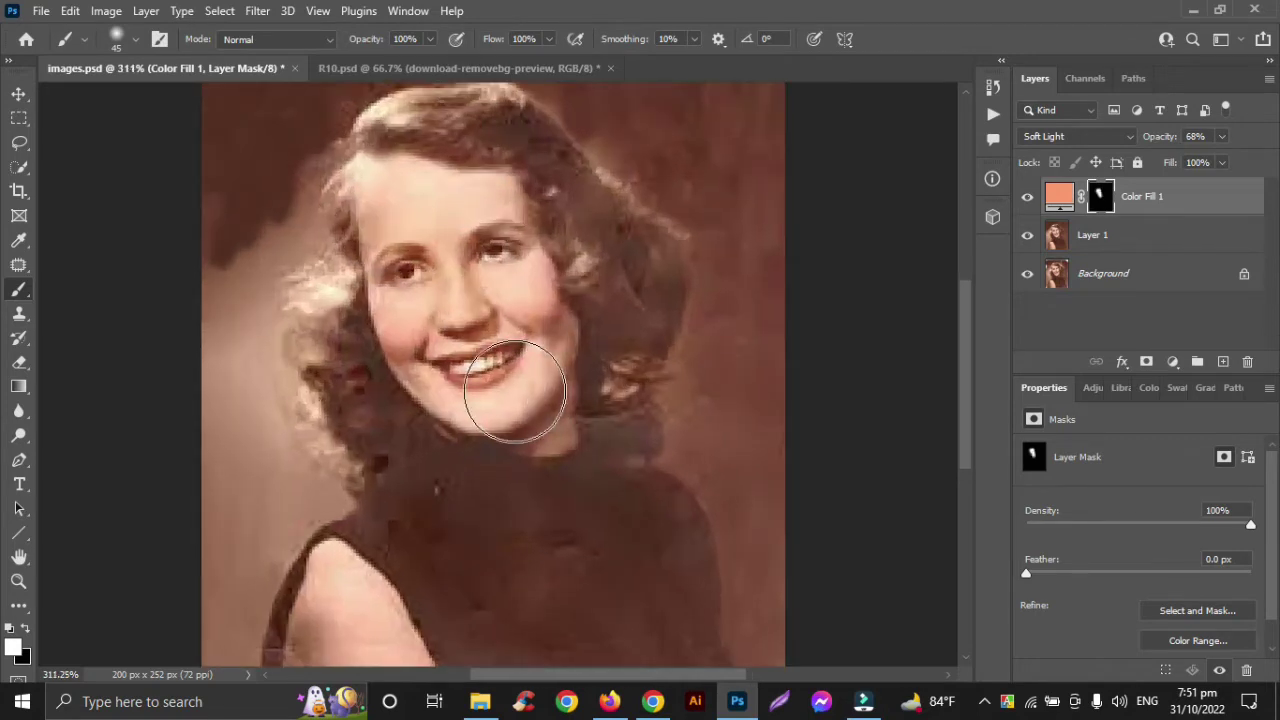
key("bracketleft")
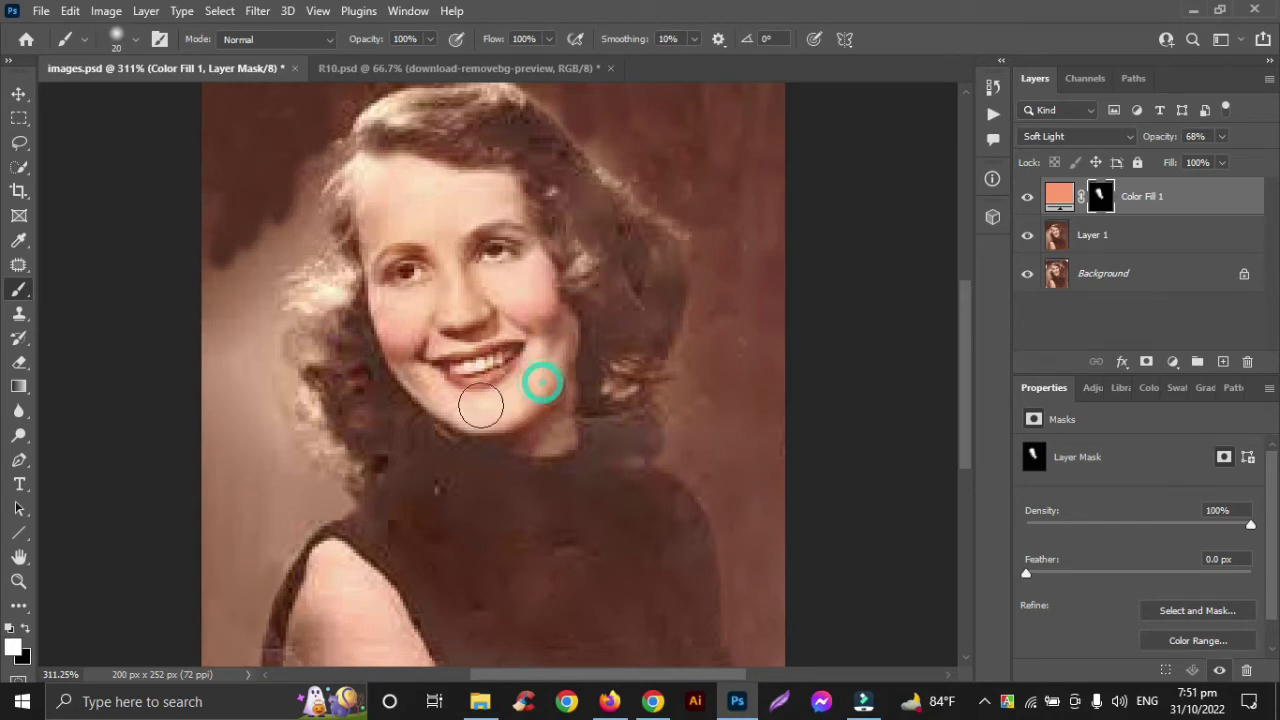
mouse_move(397, 368)
left_mouse_down()
mouse_move(571, 434)
mouse_move(543, 423)
mouse_move(557, 410)
left_mouse_up()
mouse_move(543, 271)
left_mouse_down()
mouse_move(557, 334)
mouse_move(529, 298)
left_mouse_up()
mouse_move(437, 266)
left_mouse_down()
mouse_move(451, 320)
mouse_move(391, 300)
mouse_move(394, 214)
mouse_move(446, 194)
mouse_move(374, 186)
mouse_move(418, 233)
left_mouse_up()
mouse_move(500, 194)
left_mouse_down()
mouse_move(471, 186)
mouse_move(366, 211)
mouse_move(369, 309)
mouse_move(386, 294)
mouse_move(421, 373)
mouse_move(471, 414)
mouse_move(549, 366)
mouse_move(543, 380)
mouse_move(544, 347)
mouse_move(457, 277)
mouse_move(443, 329)
mouse_move(517, 306)
left_mouse_up()
scroll(520, 313, "down", 2)
scroll(520, 313, "down", 2)
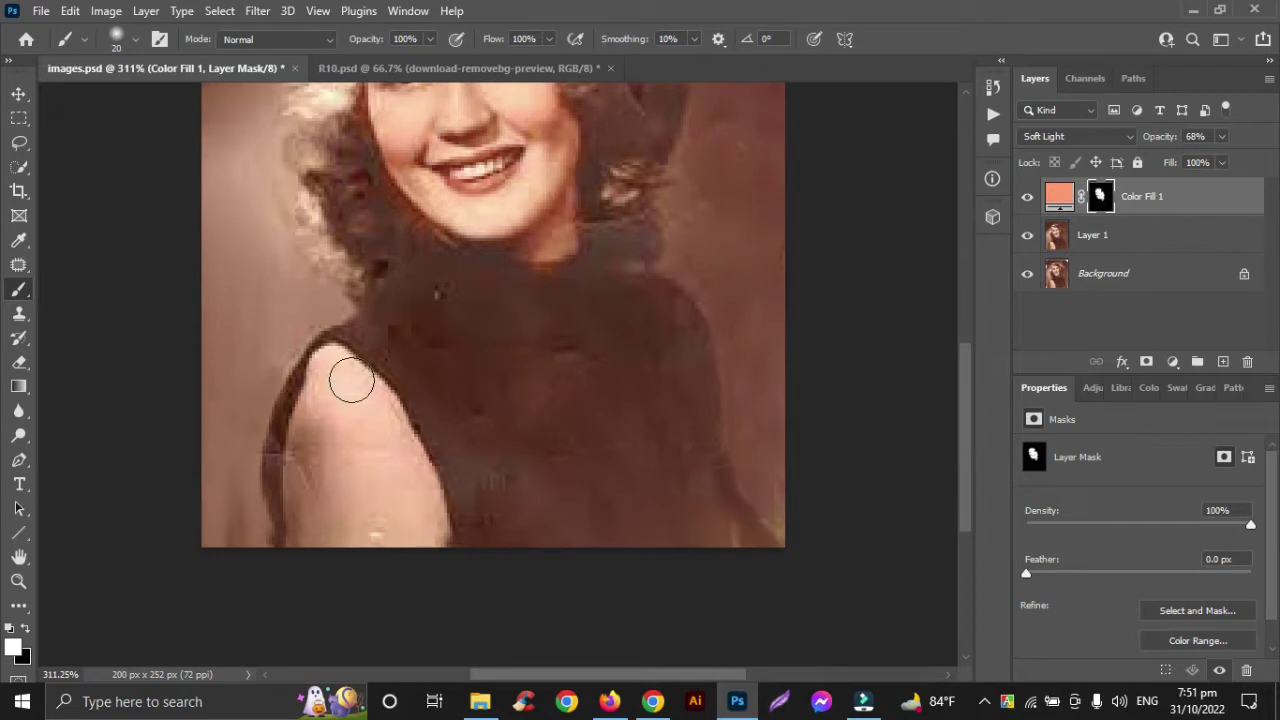
- Raise the fill layer's opacity to 100%
left_click(1220, 136)
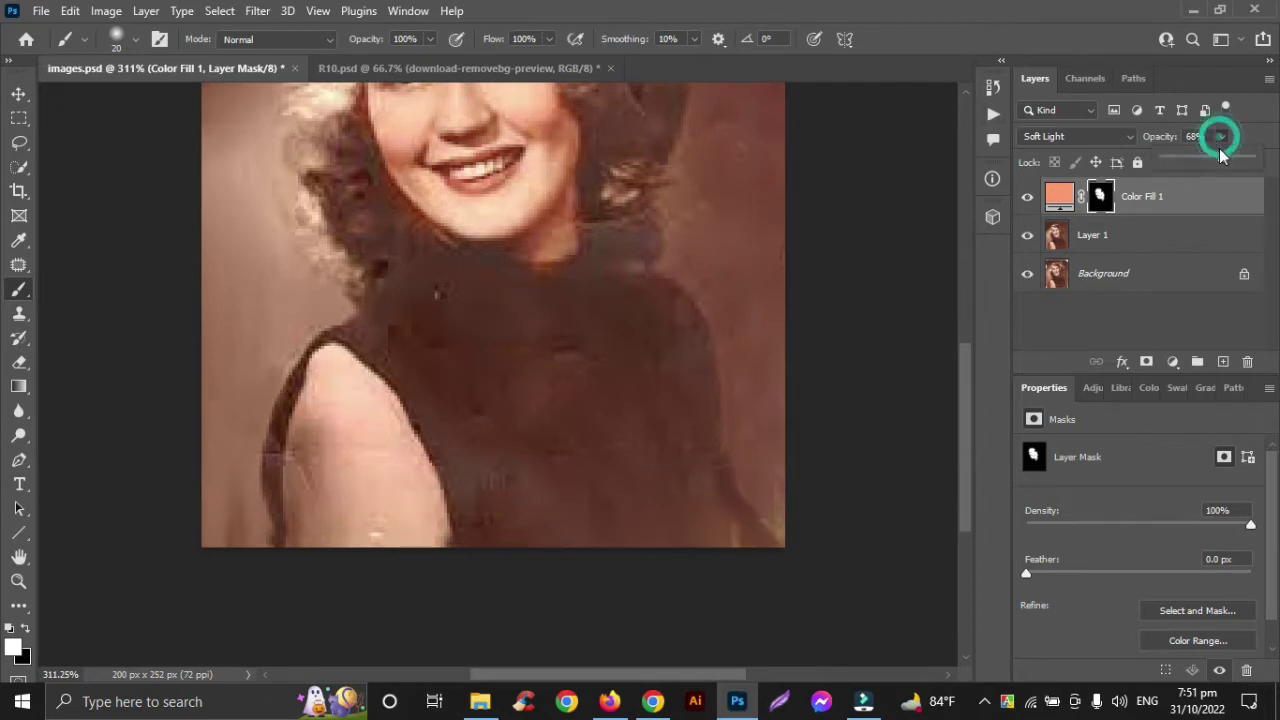
left_click_drag(1222, 160, 1276, 163)
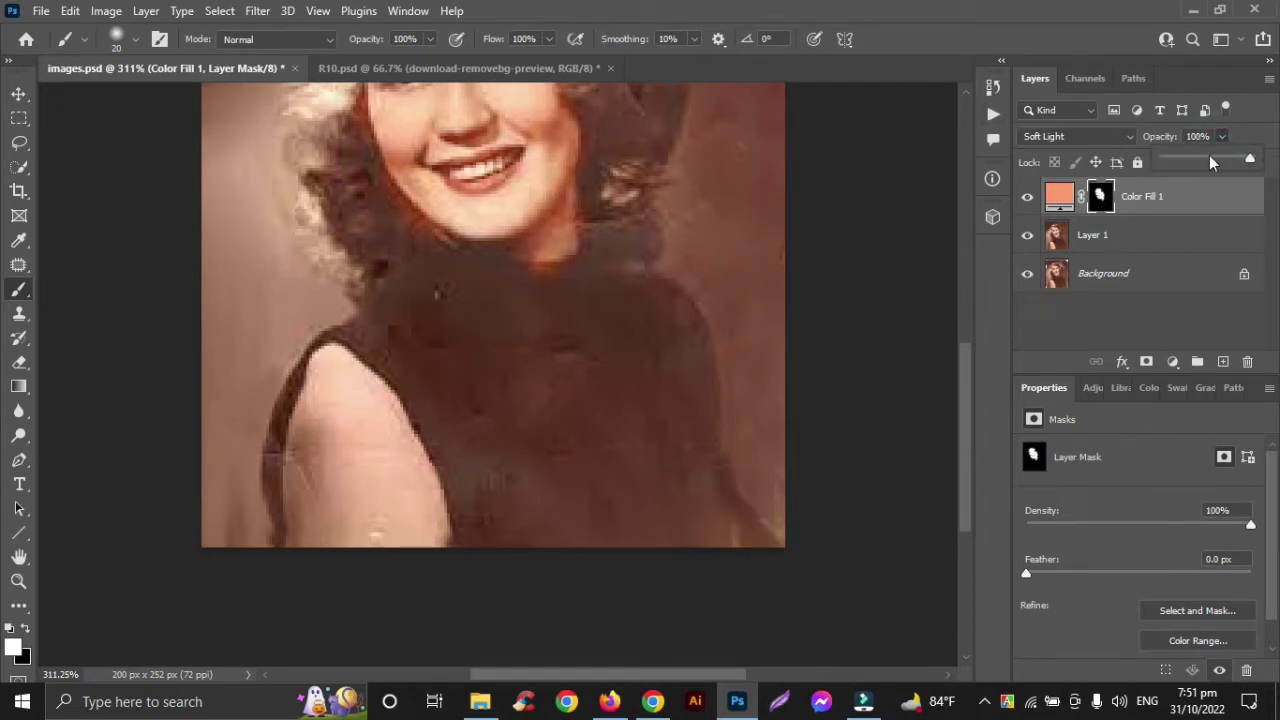
scroll(729, 302, "up", 1)
scroll(729, 302, "up", 2)
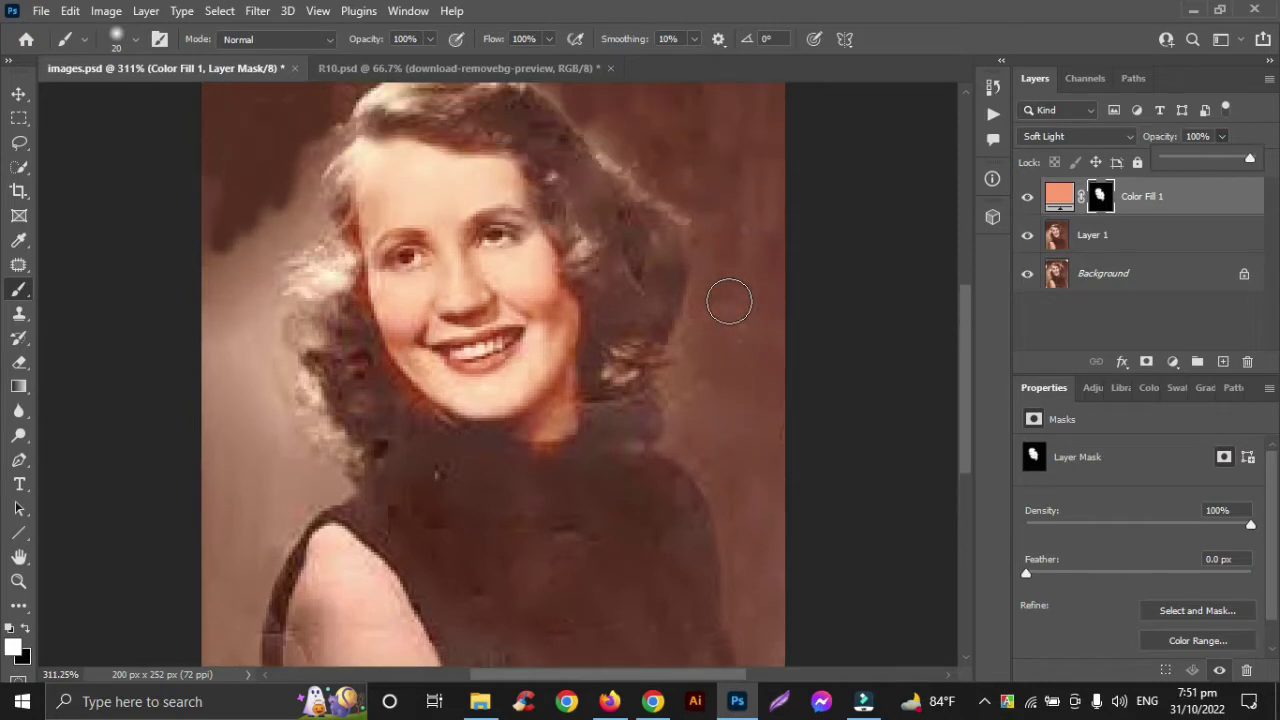
left_click(495, 205)
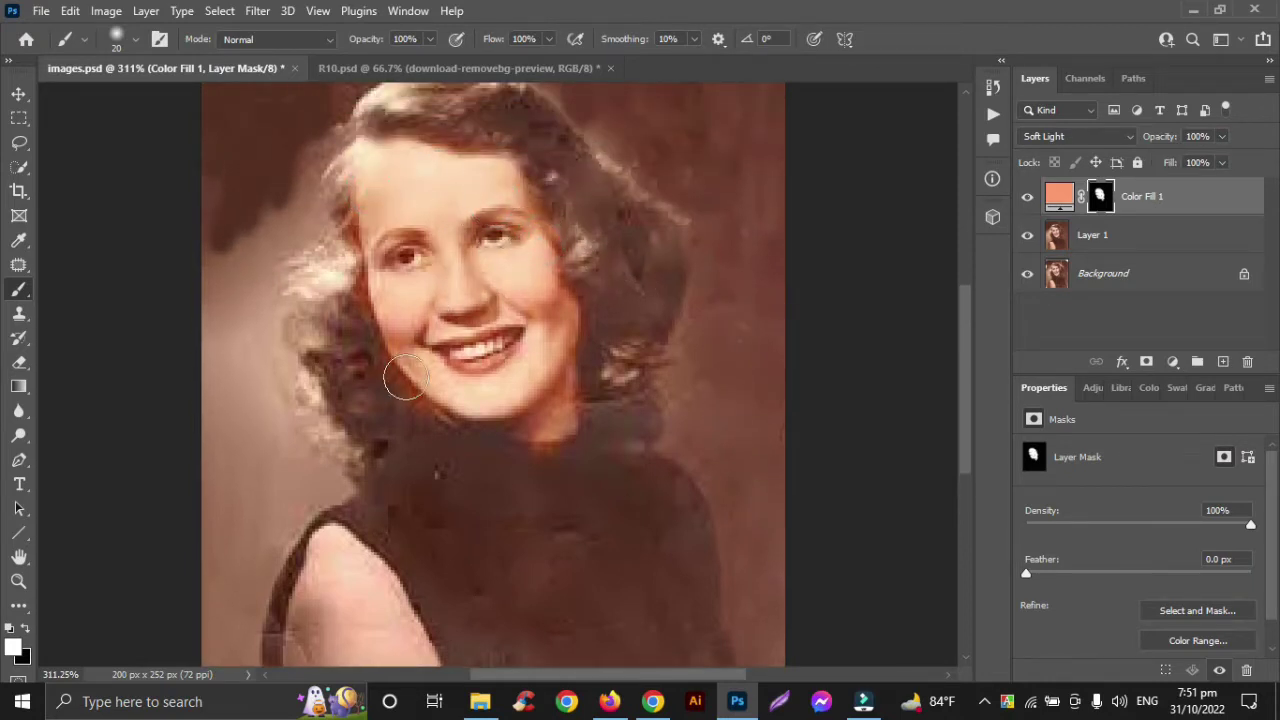
- Paint the skin tone over the chin, neck and shoulder, leaving black as the painting colour
left_click_drag(543, 429, 474, 410)
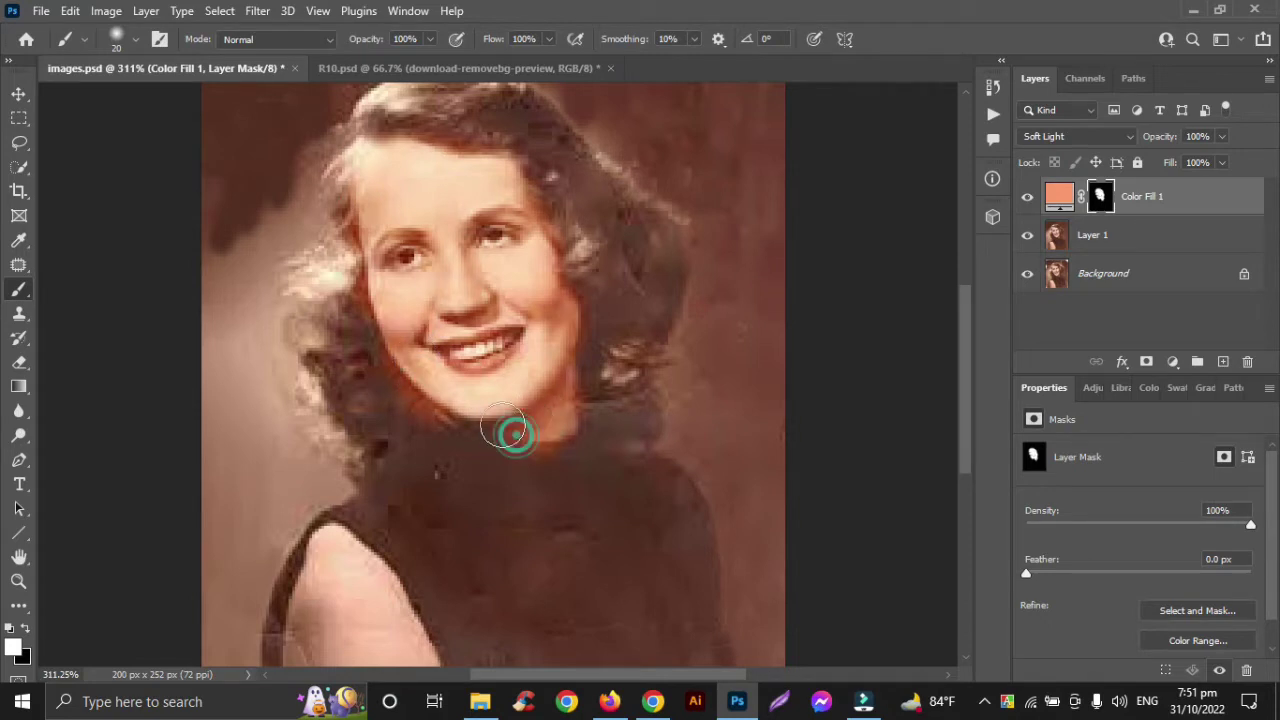
scroll(471, 409, "down", 3)
scroll(354, 500, "down", 2)
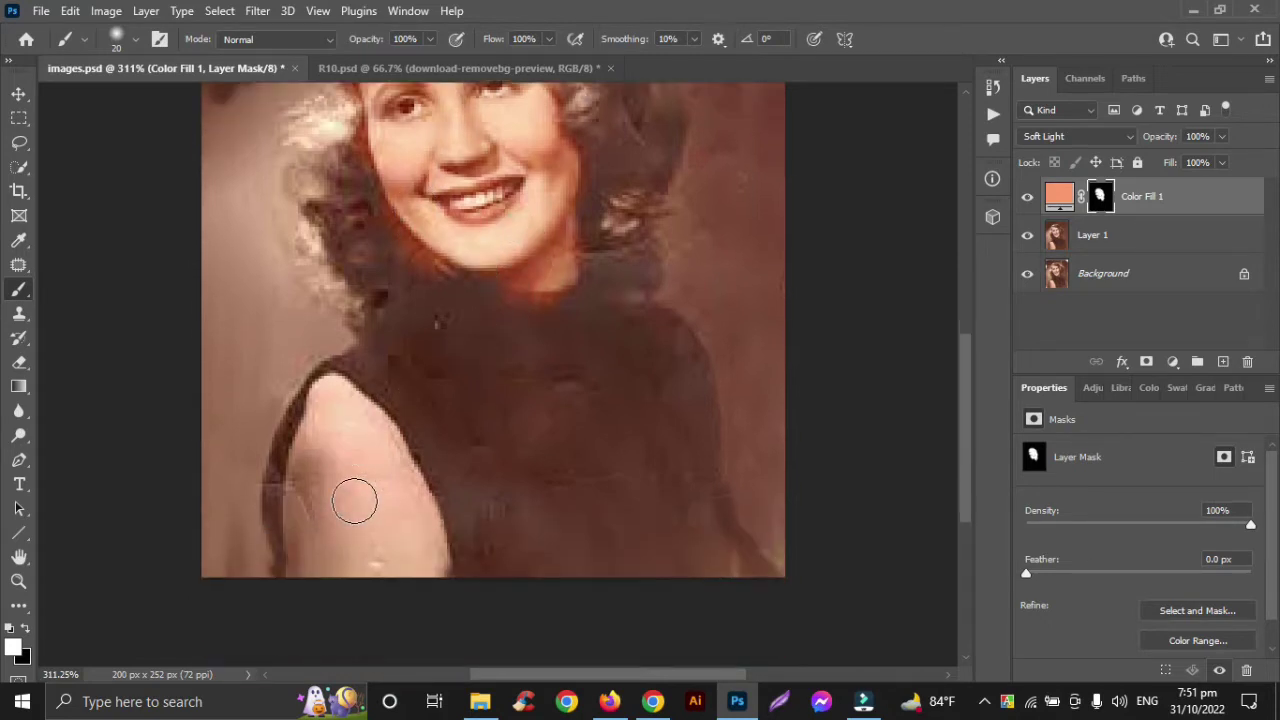
scroll(360, 480, "down", 1)
mouse_move(371, 402)
left_mouse_down()
mouse_move(329, 371)
mouse_move(309, 523)
mouse_move(331, 497)
mouse_move(348, 543)
mouse_move(394, 560)
left_mouse_up()
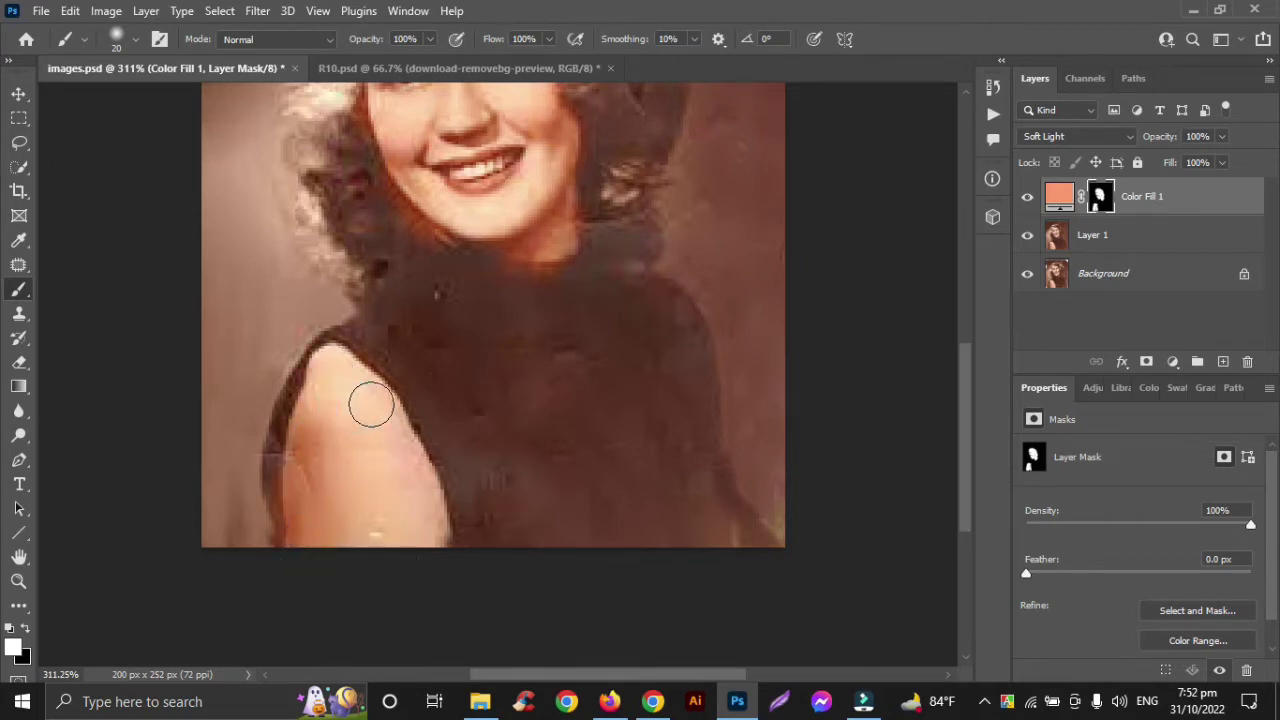
left_click_drag(386, 511, 391, 480)
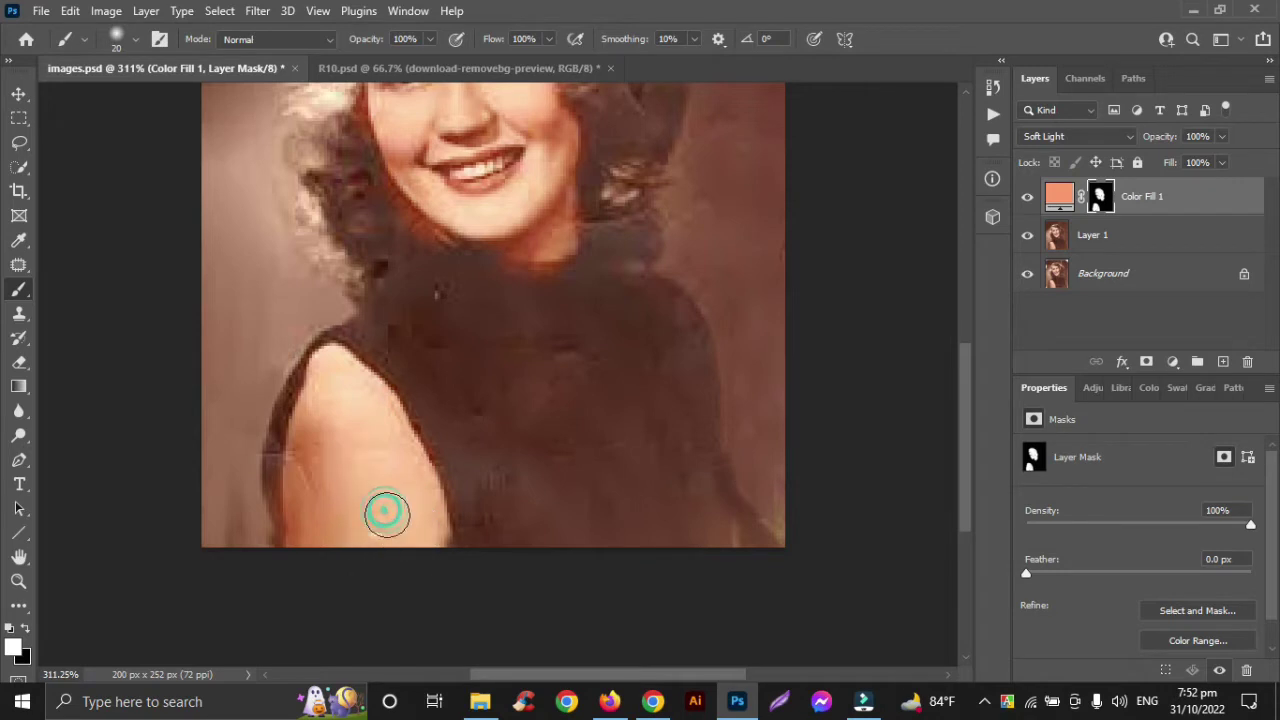
left_click(434, 563)
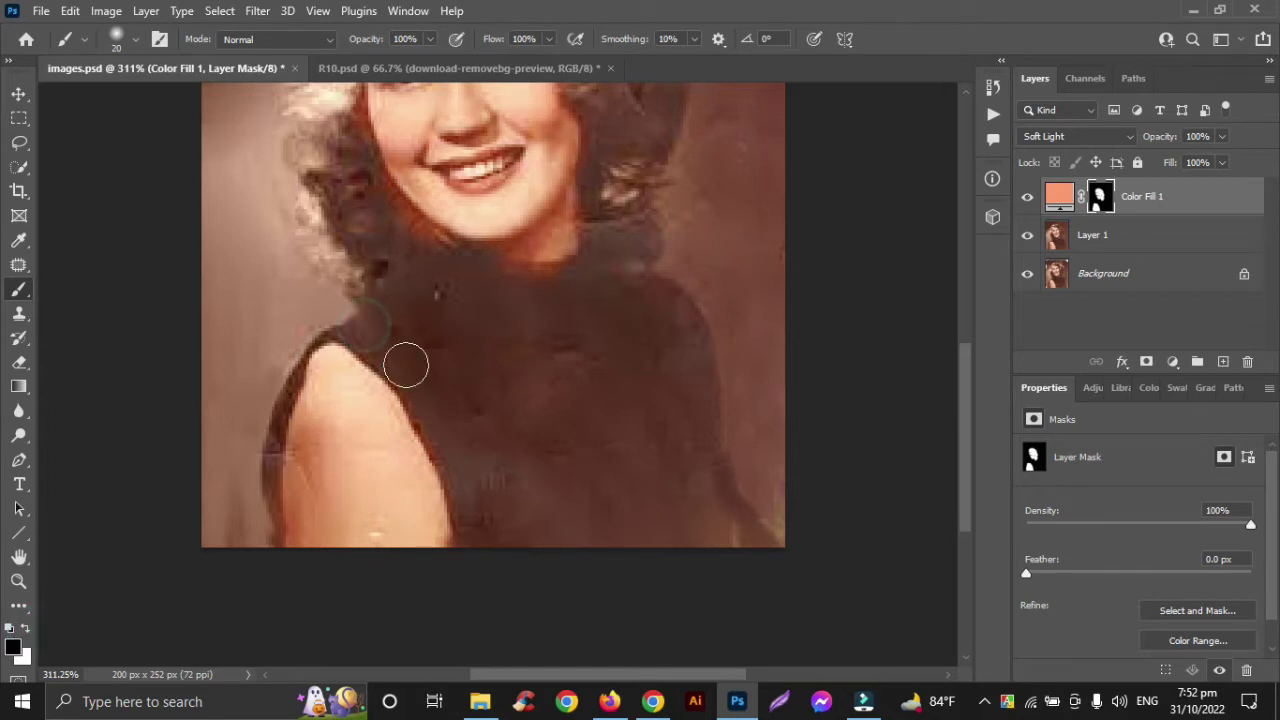
- Paint black to remove the skin tint from the dress, neck edges and hair edge
left_click(446, 434)
left_click(478, 530)
scroll(477, 528, "up", 3)
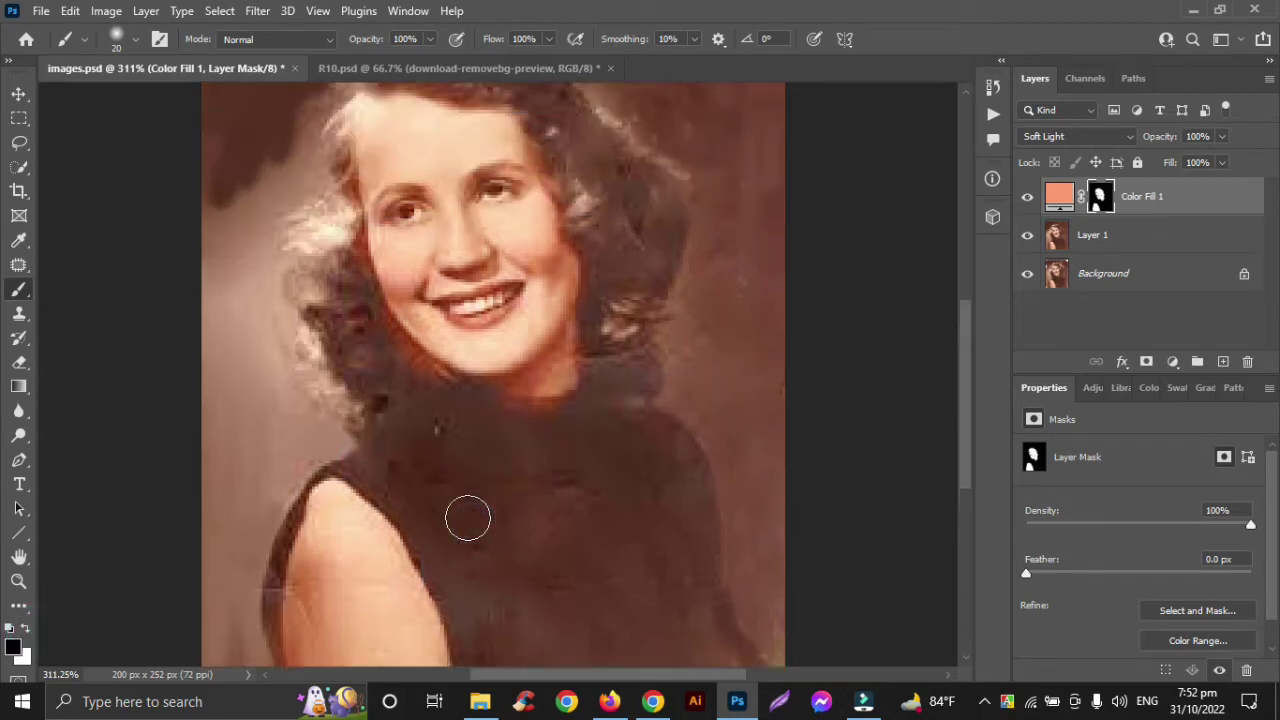
mouse_move(576, 456)
left_mouse_down()
mouse_move(500, 451)
mouse_move(589, 446)
mouse_move(486, 455)
mouse_move(374, 374)
mouse_move(434, 423)
mouse_move(386, 391)
left_mouse_up()
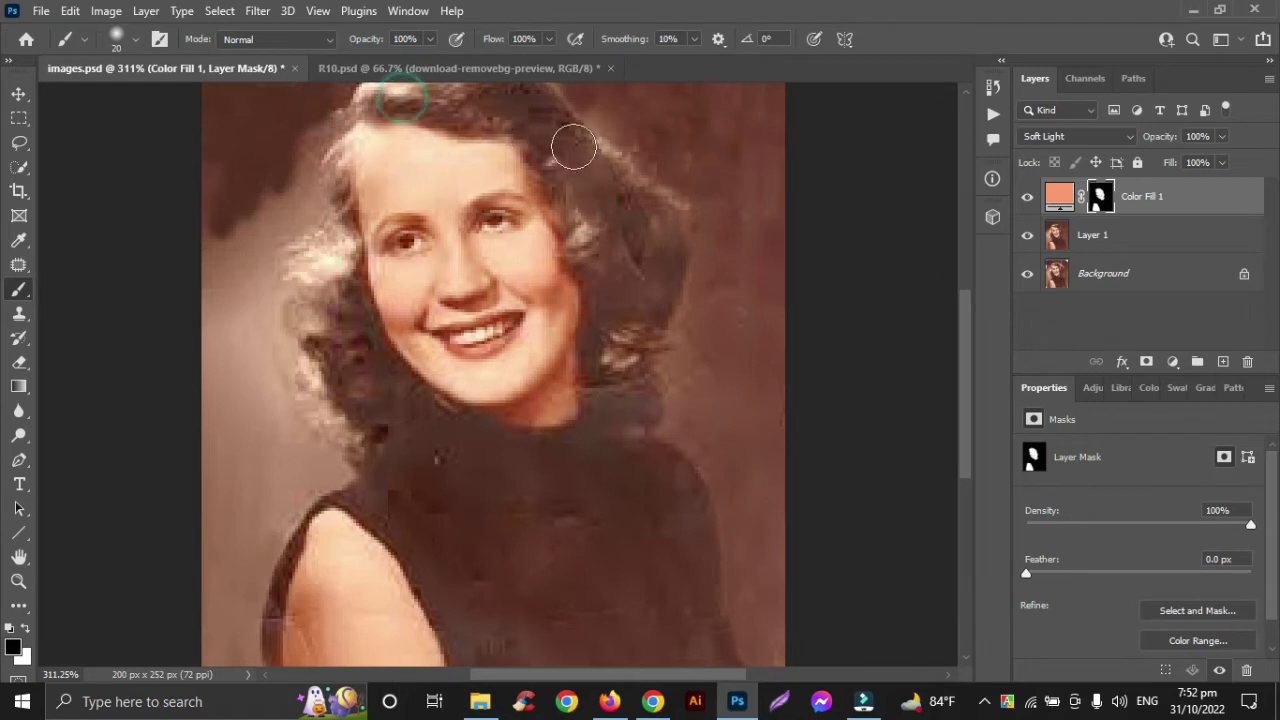
left_click_drag(566, 140, 601, 262)
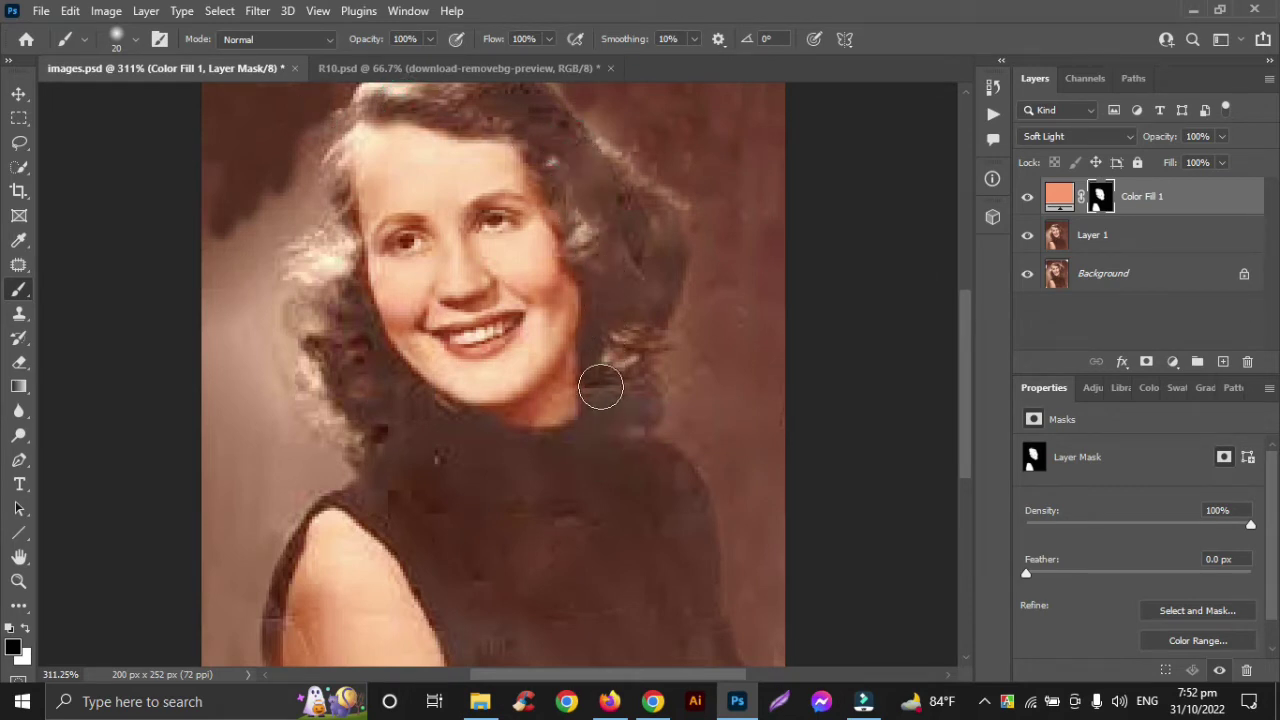
left_click(601, 386)
left_click(563, 487)
- With the brush at size 10, clear the tint from the teeth and both eyes
key("bracketleft")
mouse_move(514, 321)
left_mouse_down()
mouse_move(452, 341)
mouse_move(492, 345)
mouse_move(457, 336)
left_mouse_up()
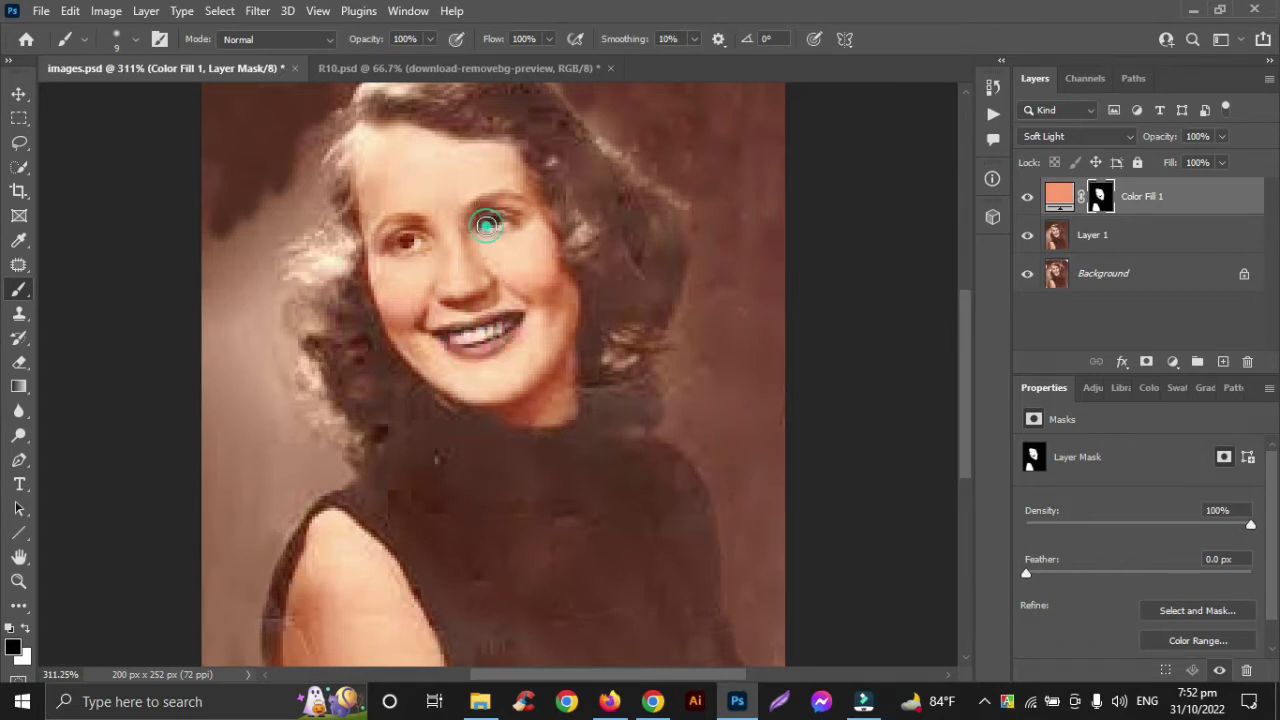
left_click_drag(498, 222, 488, 220)
mouse_move(419, 240)
left_mouse_down()
mouse_move(406, 240)
mouse_move(416, 244)
left_mouse_up()
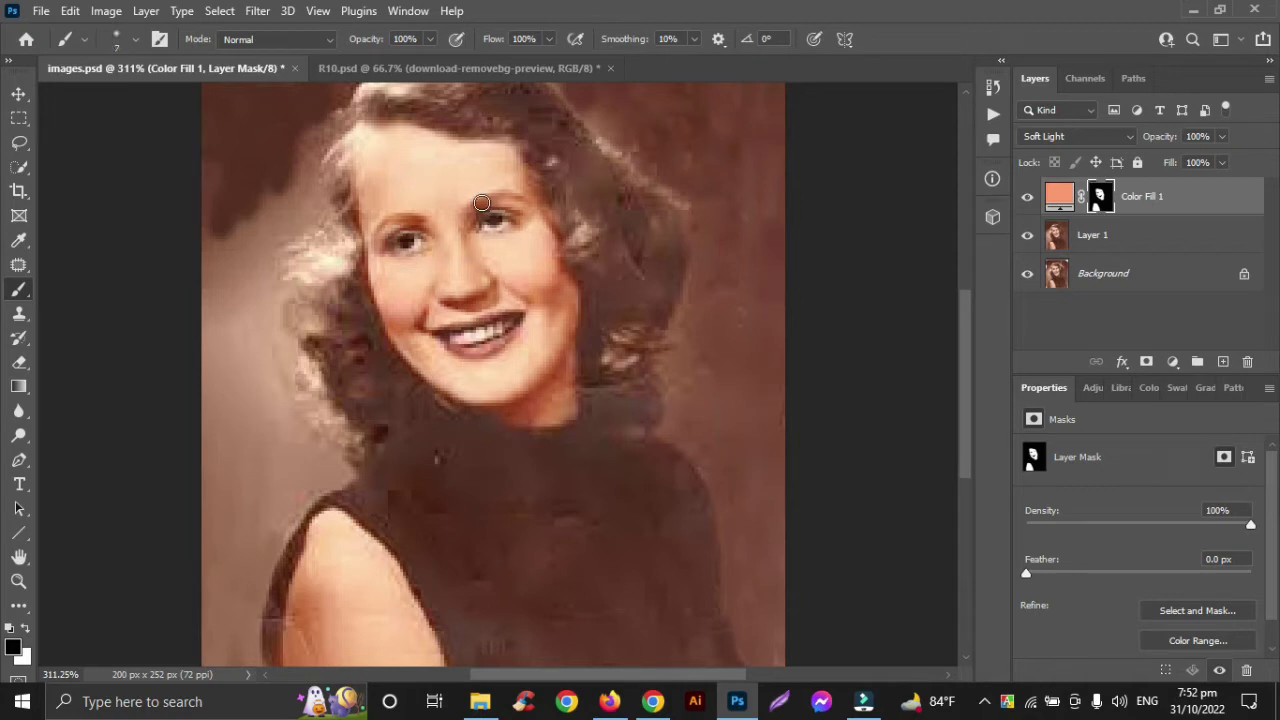
- Set brush opacity to 38% and softly fade the tint above the right eye and temple
scroll(480, 203, "up", 2, "alt")
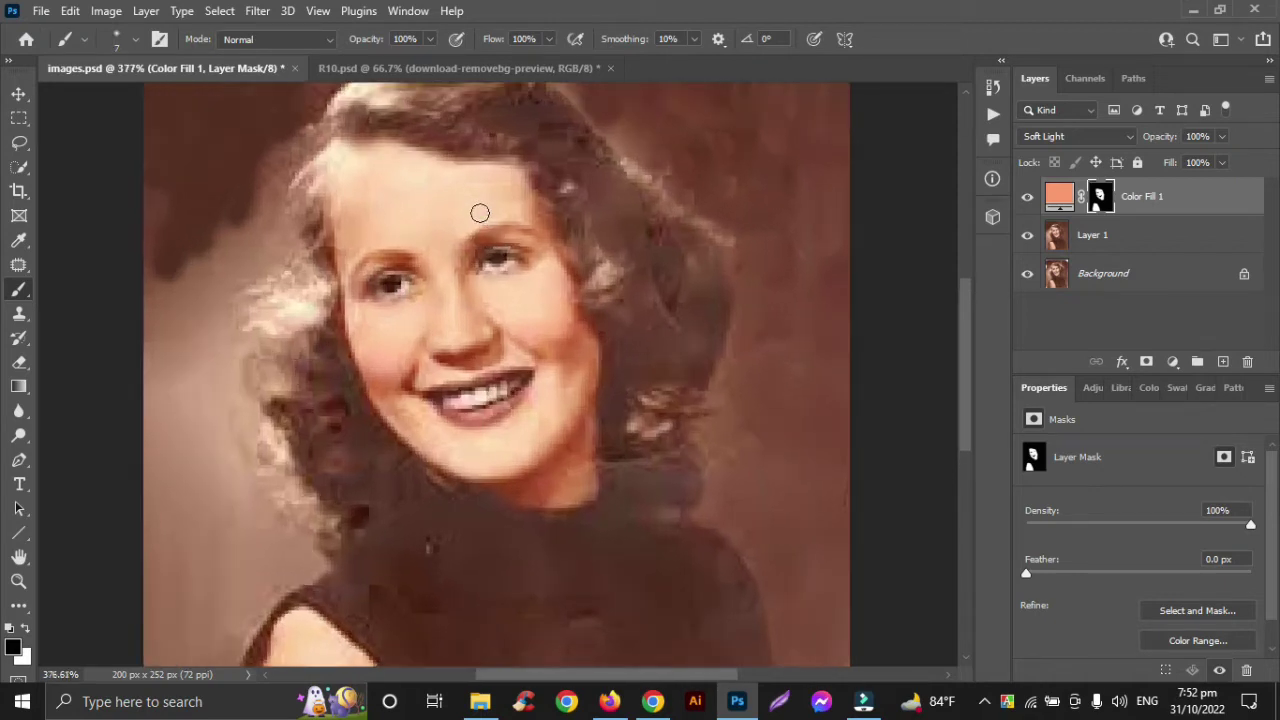
left_click(1221, 136)
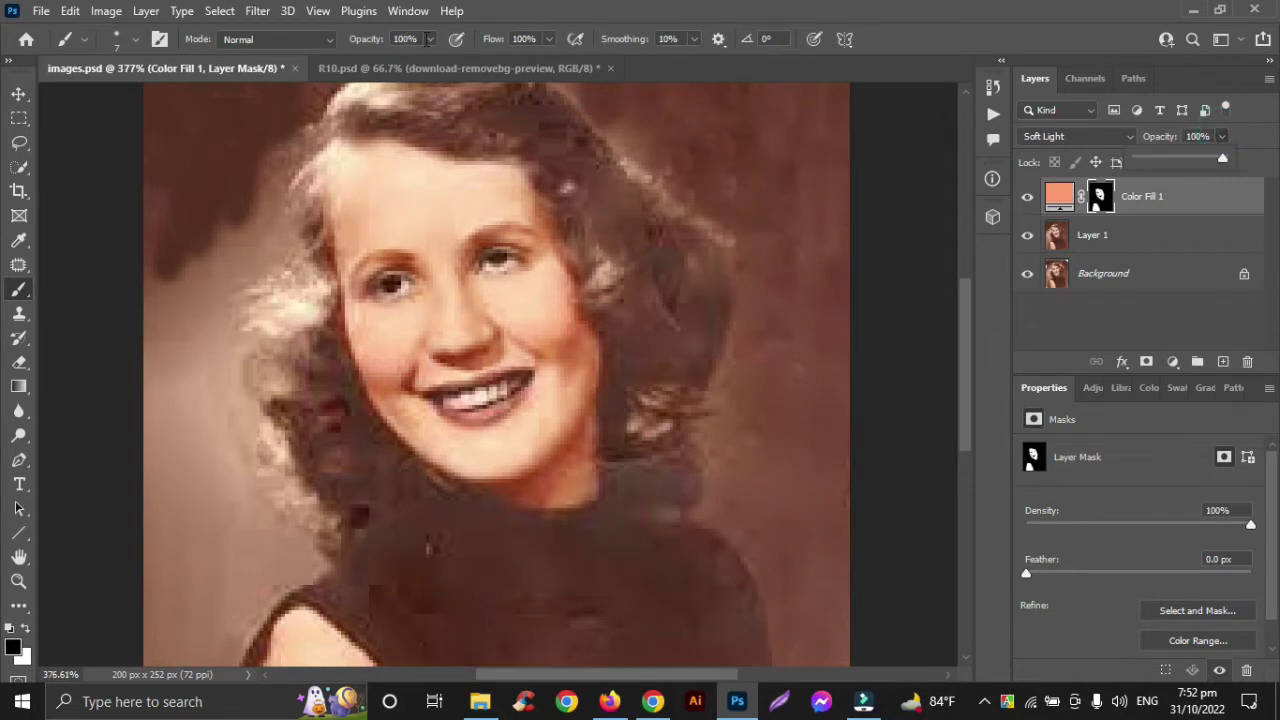
left_click(432, 42)
left_click_drag(409, 61, 377, 61)
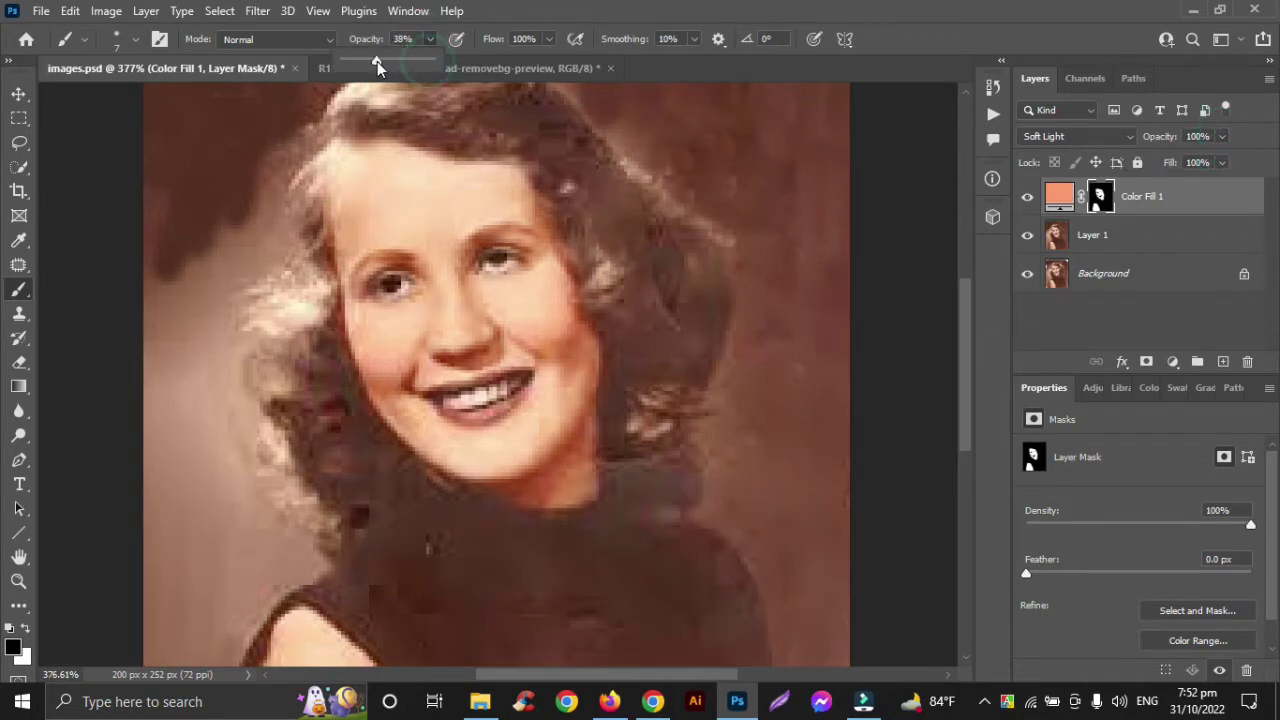
left_click(480, 237)
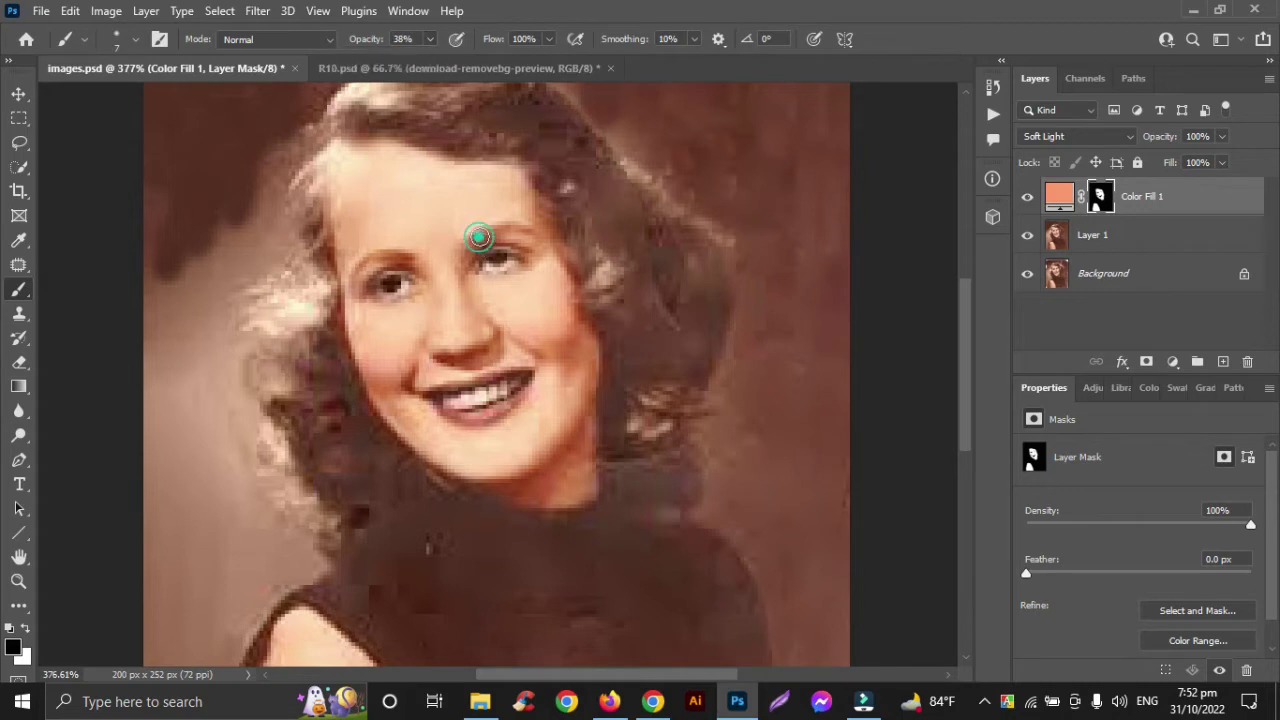
left_click(534, 235)
scroll(510, 238, "down", 2)
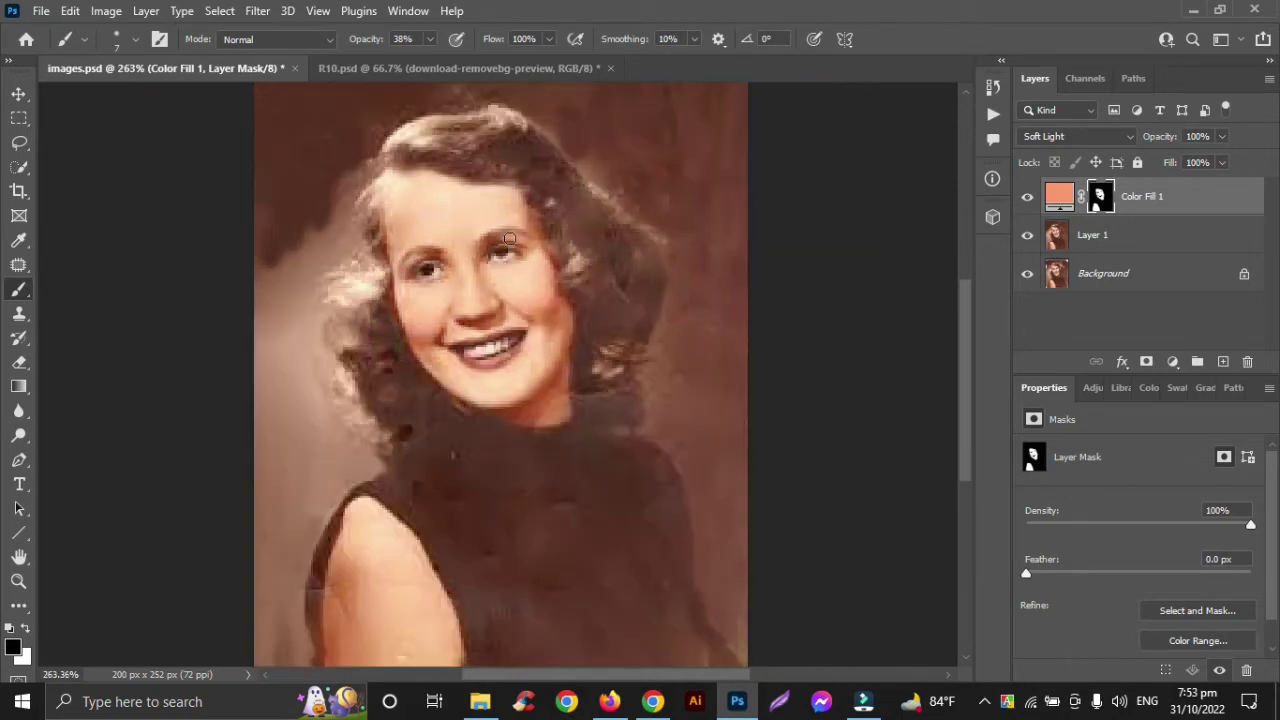
scroll(510, 238, "down", 1)
scroll(510, 238, "up", 1)
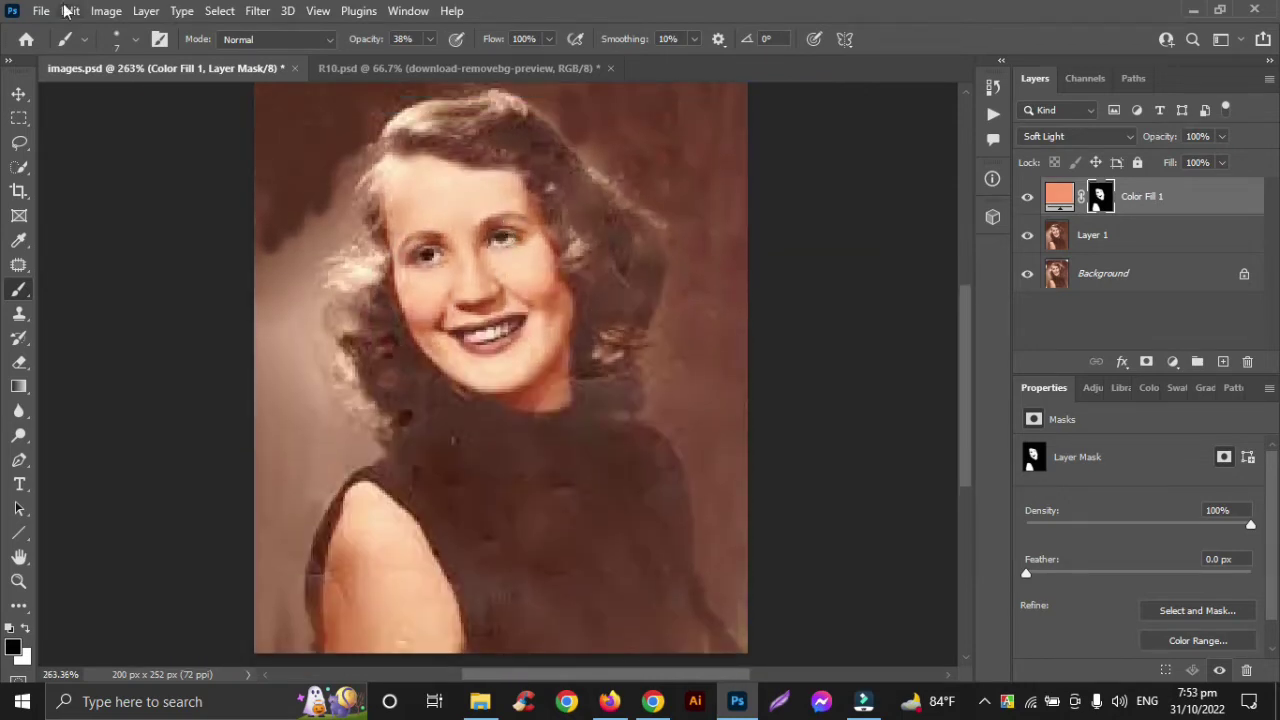
- Drop Color Fill 1 to 80% opacity and merge it with Layer 1 using Ctrl+E
left_click(19, 96)
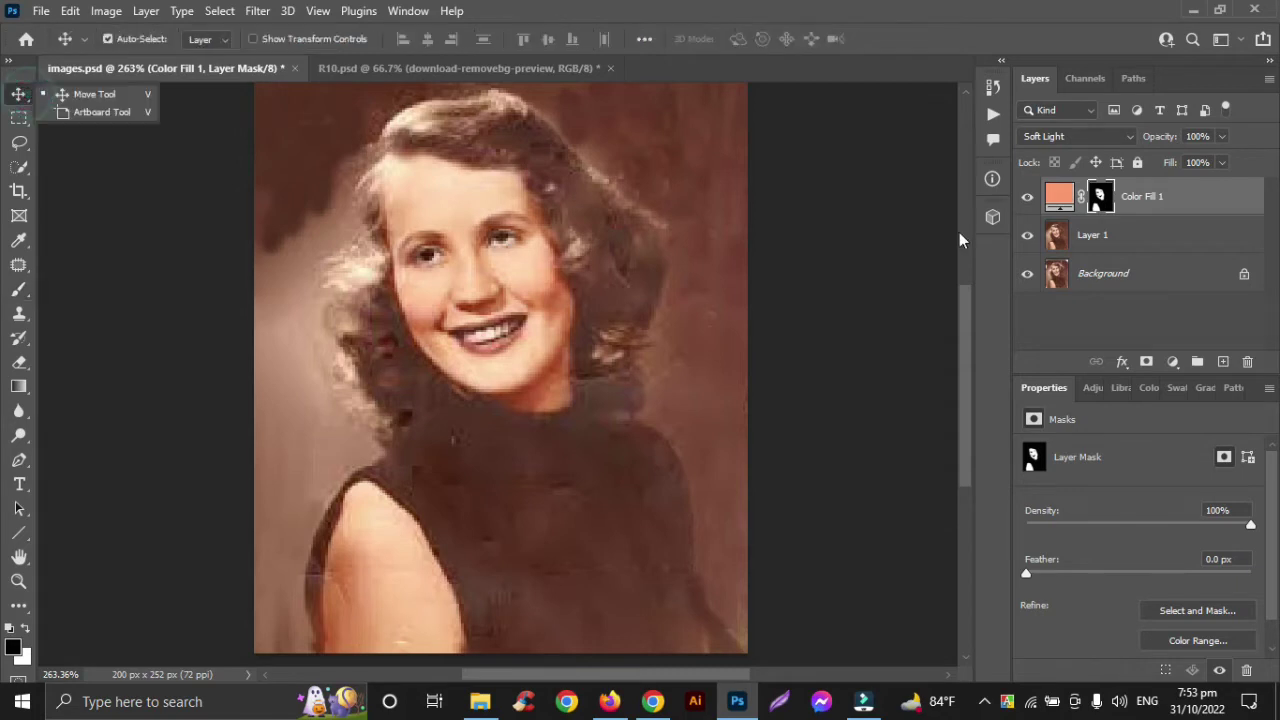
left_click(1189, 249, "shift")
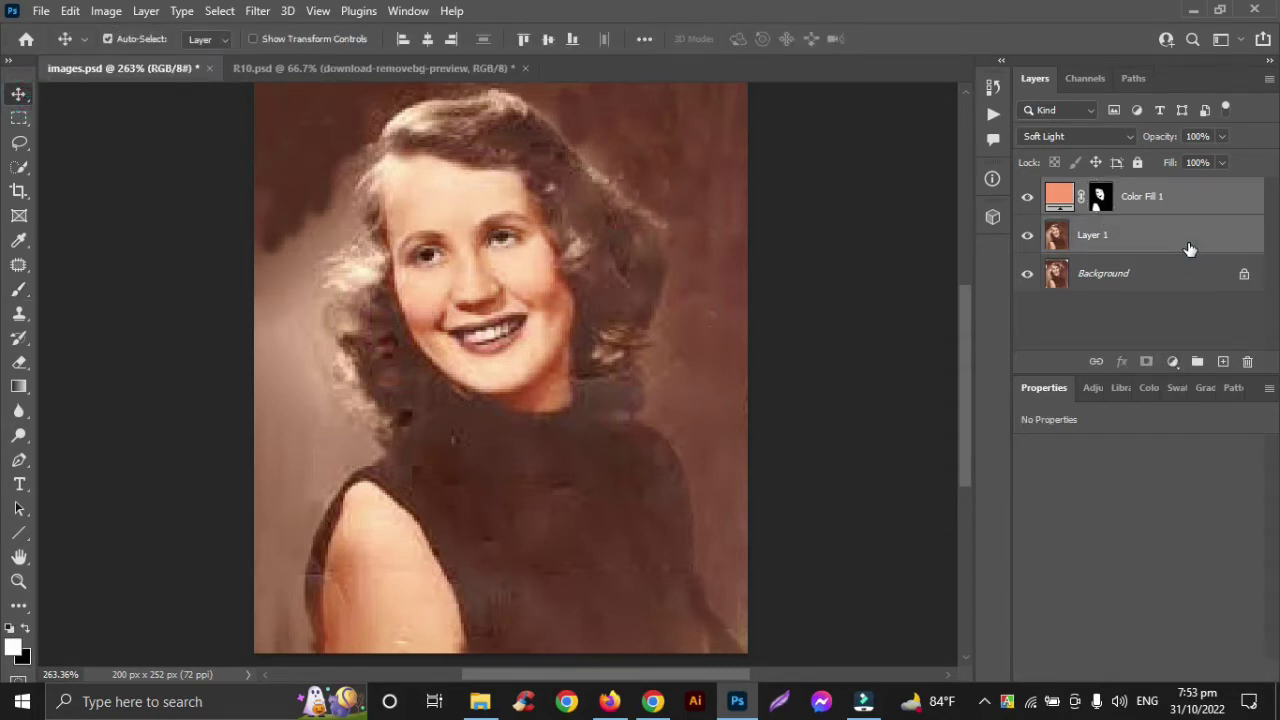
left_click(1204, 197)
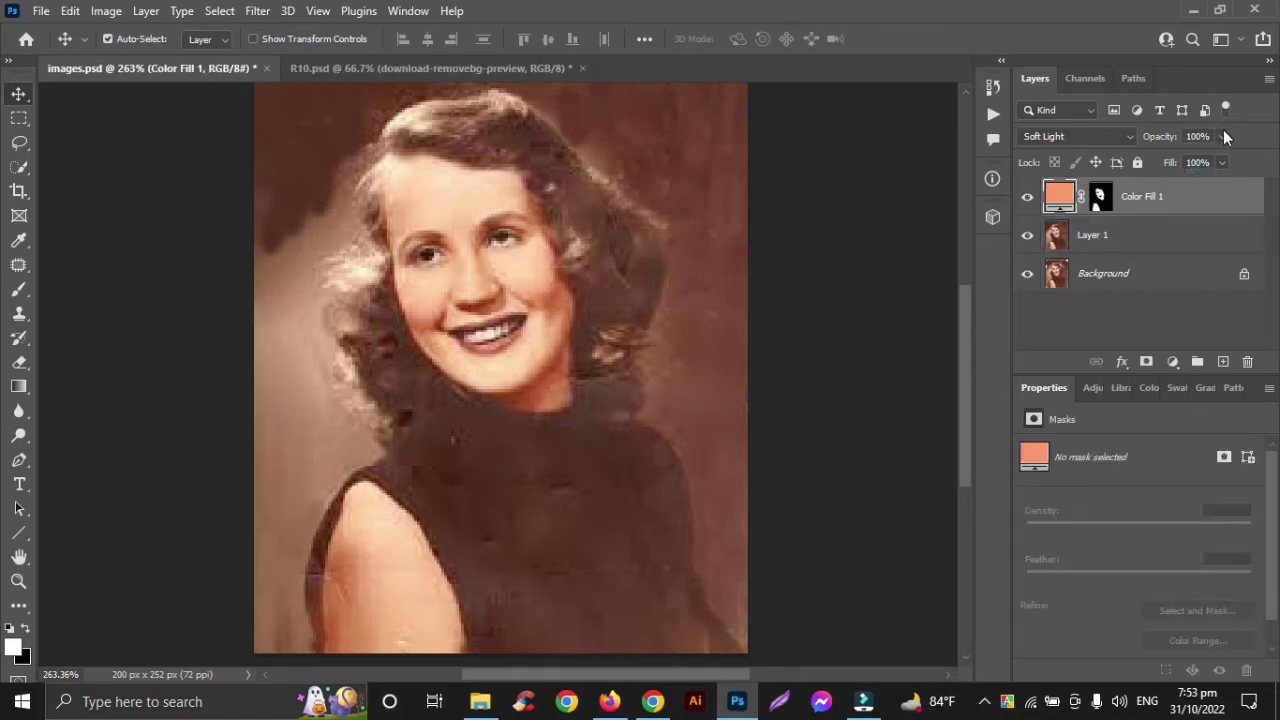
left_click(1222, 136)
left_click_drag(1222, 162, 1207, 162)
left_click(1203, 240, "shift")
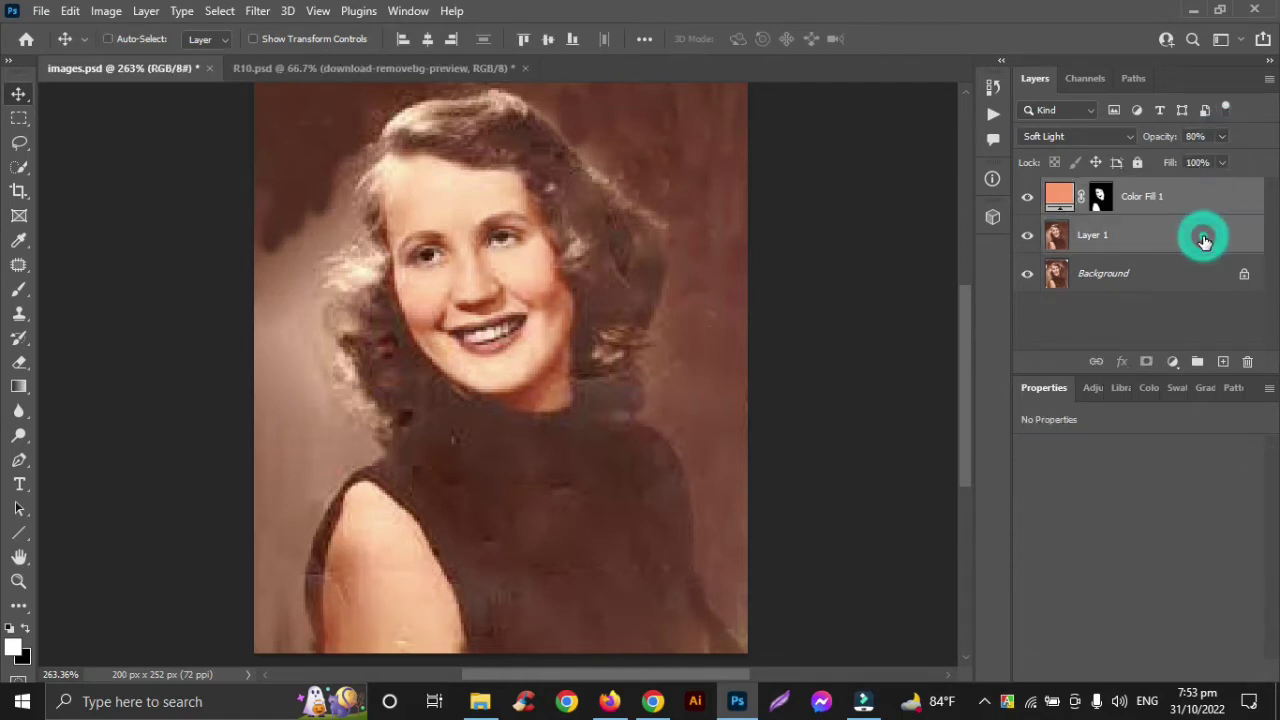
key("ctrl+e")
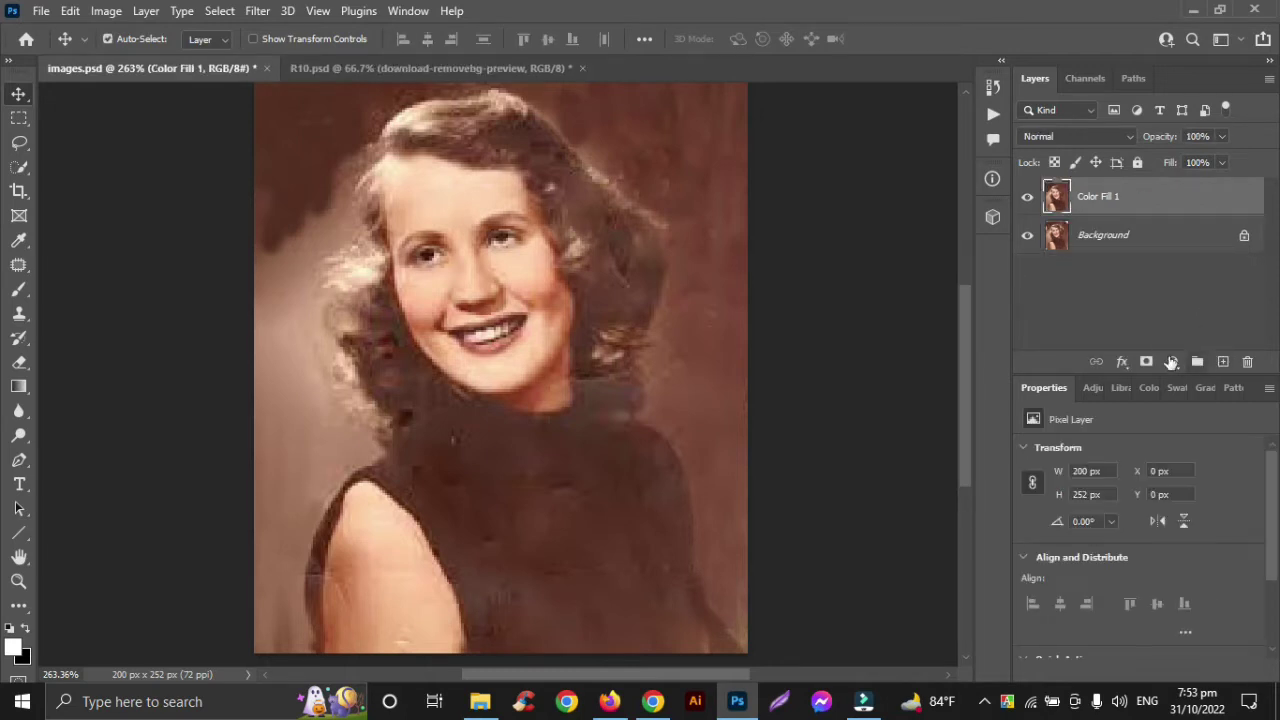
- Select the dark dress with Quick Selection, excluding the background on the right
scroll(656, 341, "down", 1)
scroll(656, 341, "down", 1)
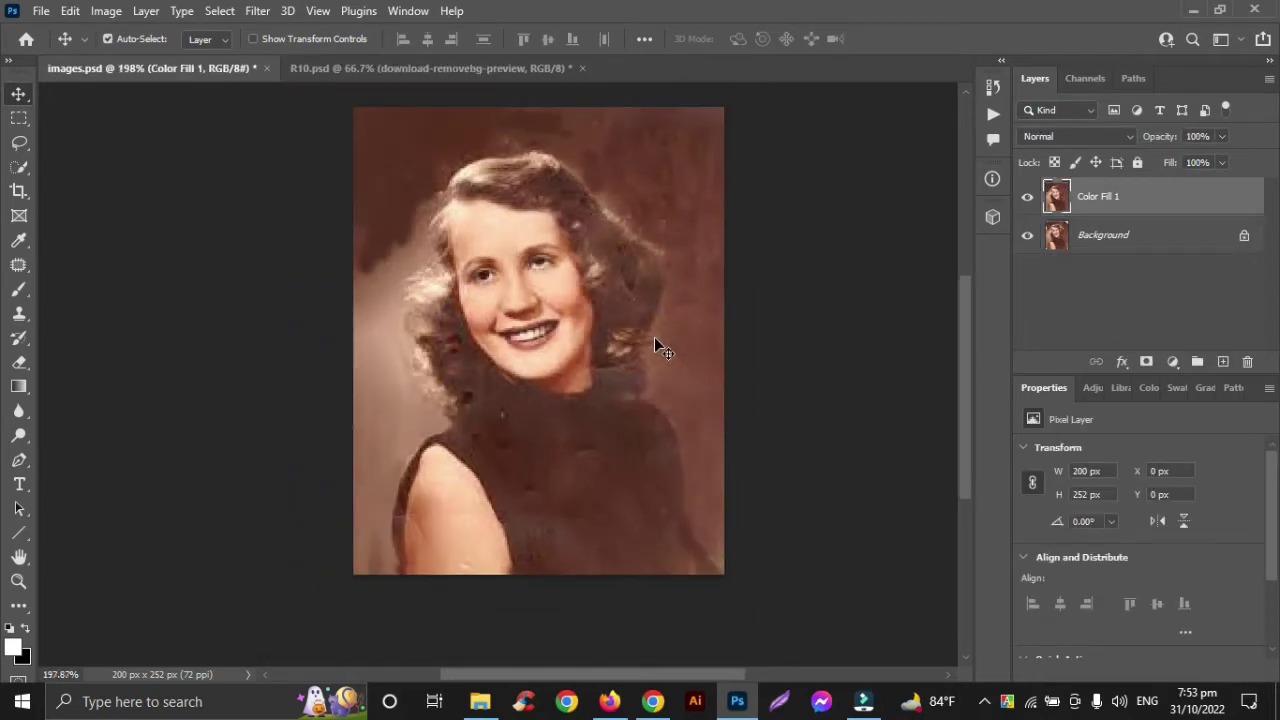
scroll(656, 341, "down", 1)
scroll(654, 337, "up", 1)
scroll(654, 337, "up", 1)
scroll(654, 337, "down", 1)
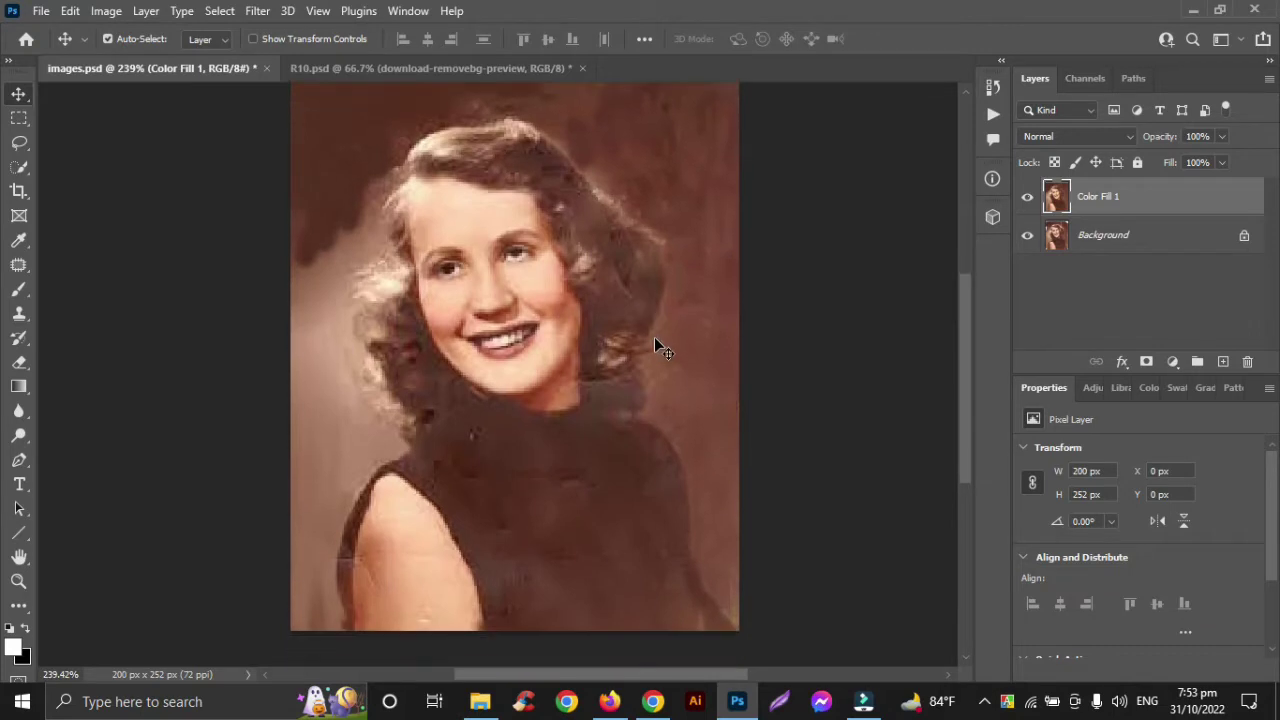
left_click(19, 166)
left_click_drag(557, 506, 570, 538)
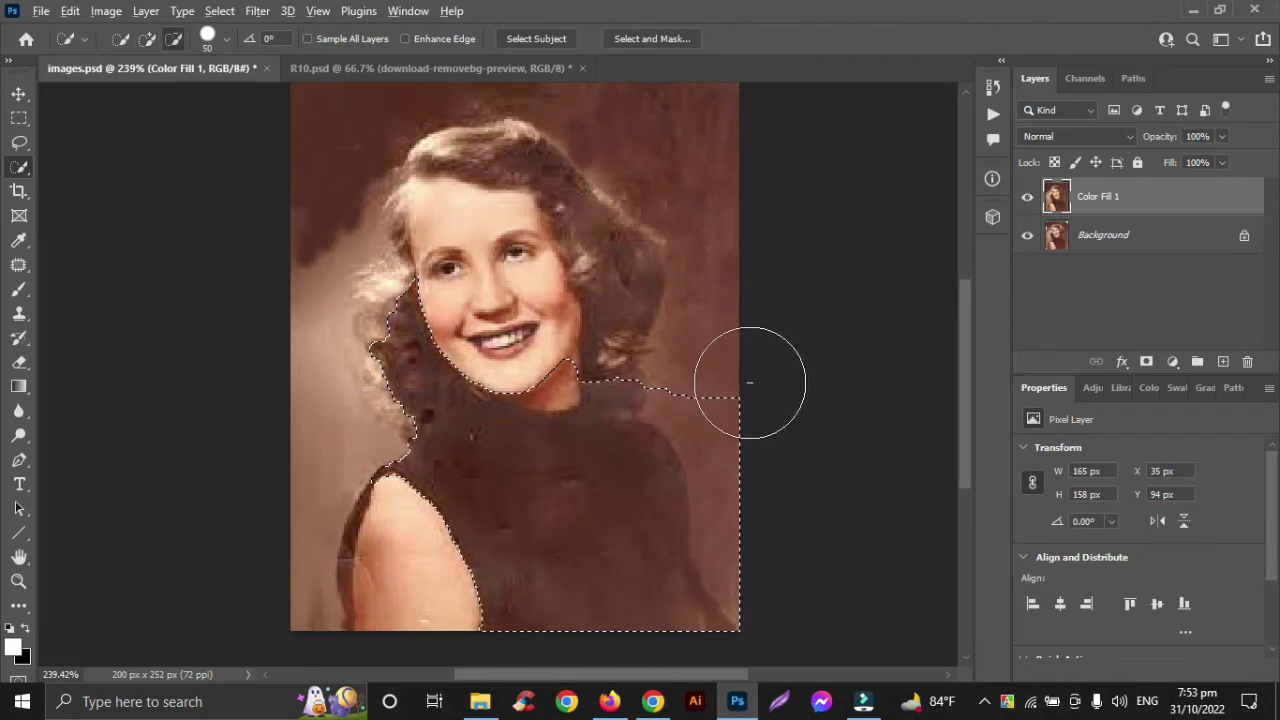
left_click_drag(746, 370, 769, 490)
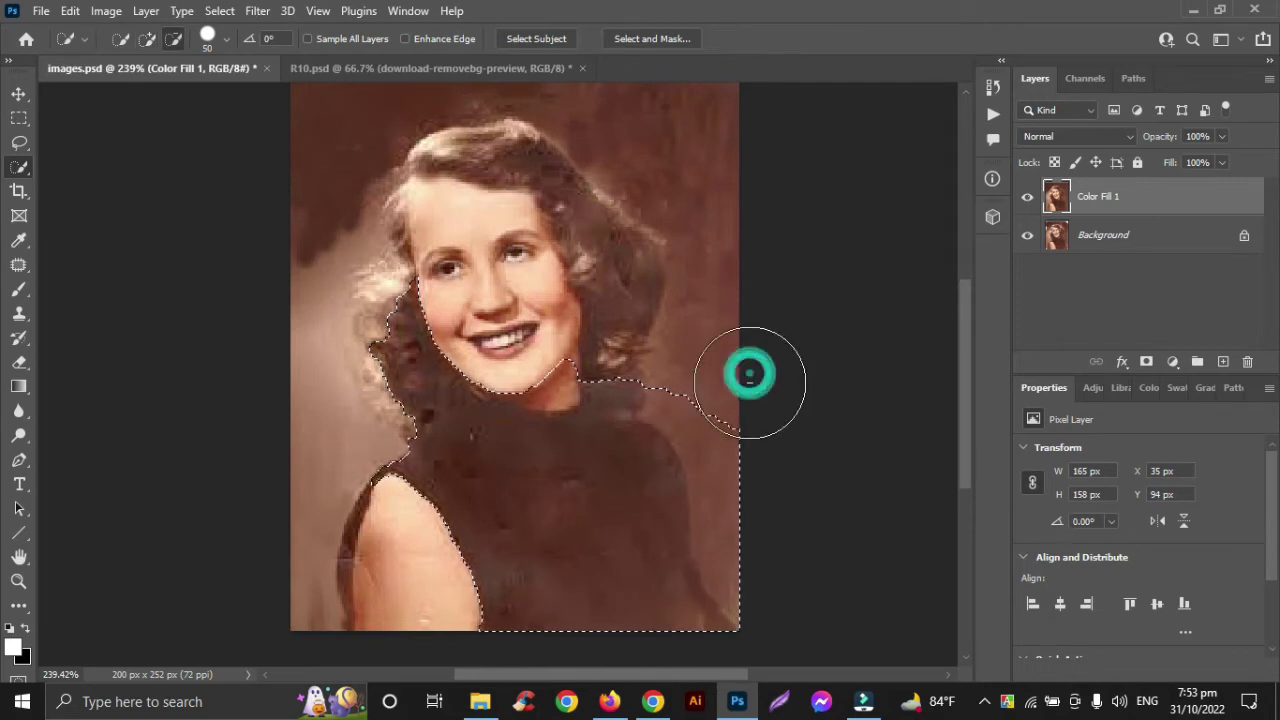
left_click(773, 543)
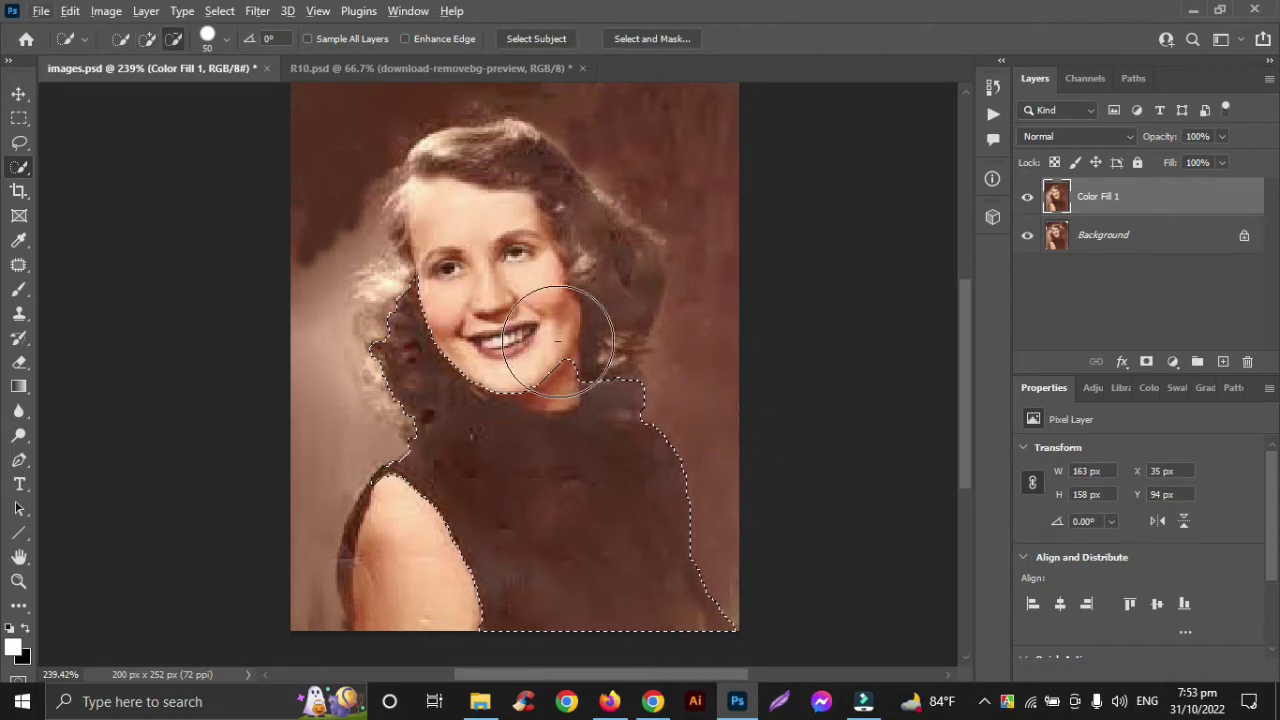
- At brush size 20, subtract the chin, neck and hair beside the face from the selection
key("bracketleft")
key("bracketleft")
key("bracketleft")
key("bracketleft")
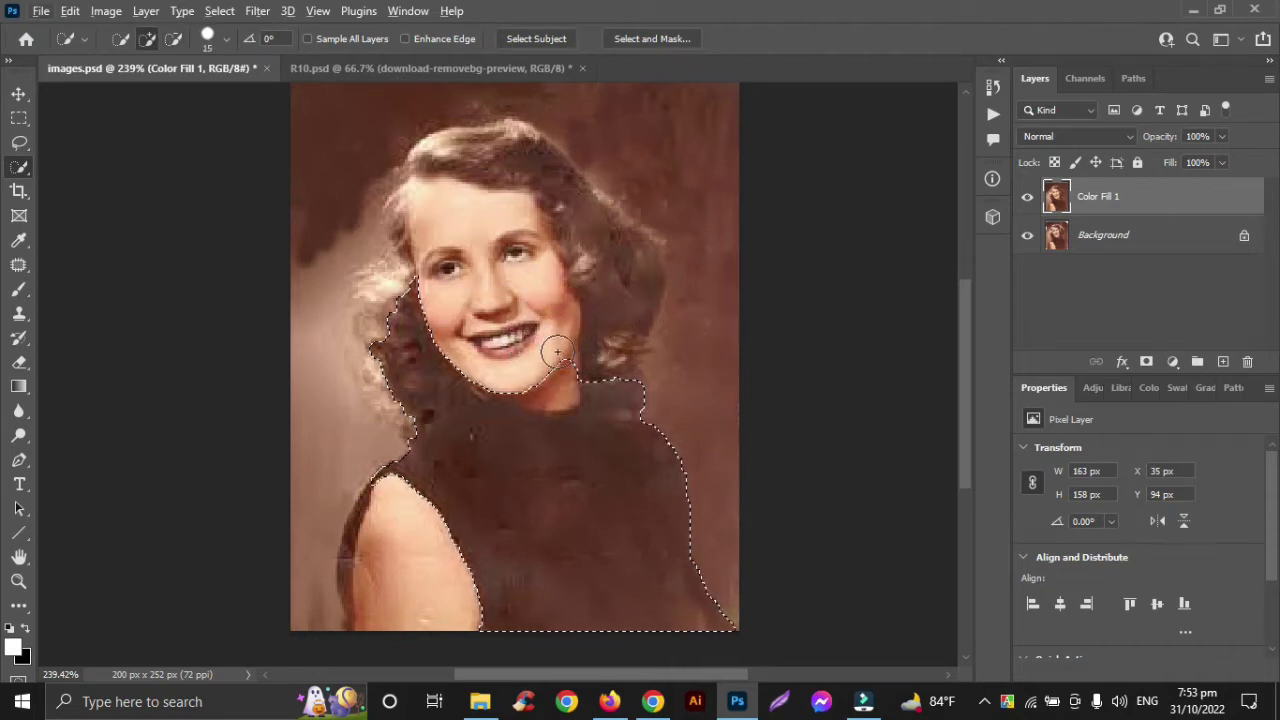
left_click_drag(558, 372, 531, 390)
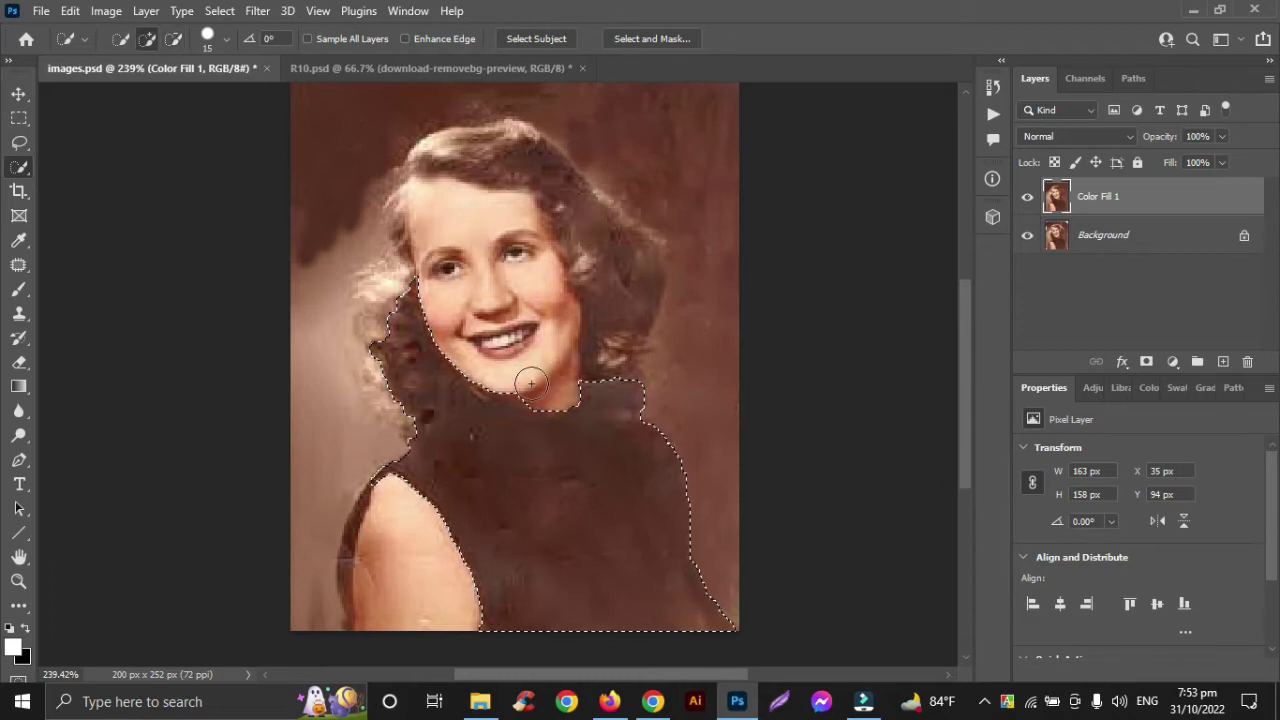
left_click_drag(397, 290, 400, 312, "alt")
left_click(419, 327, "alt")
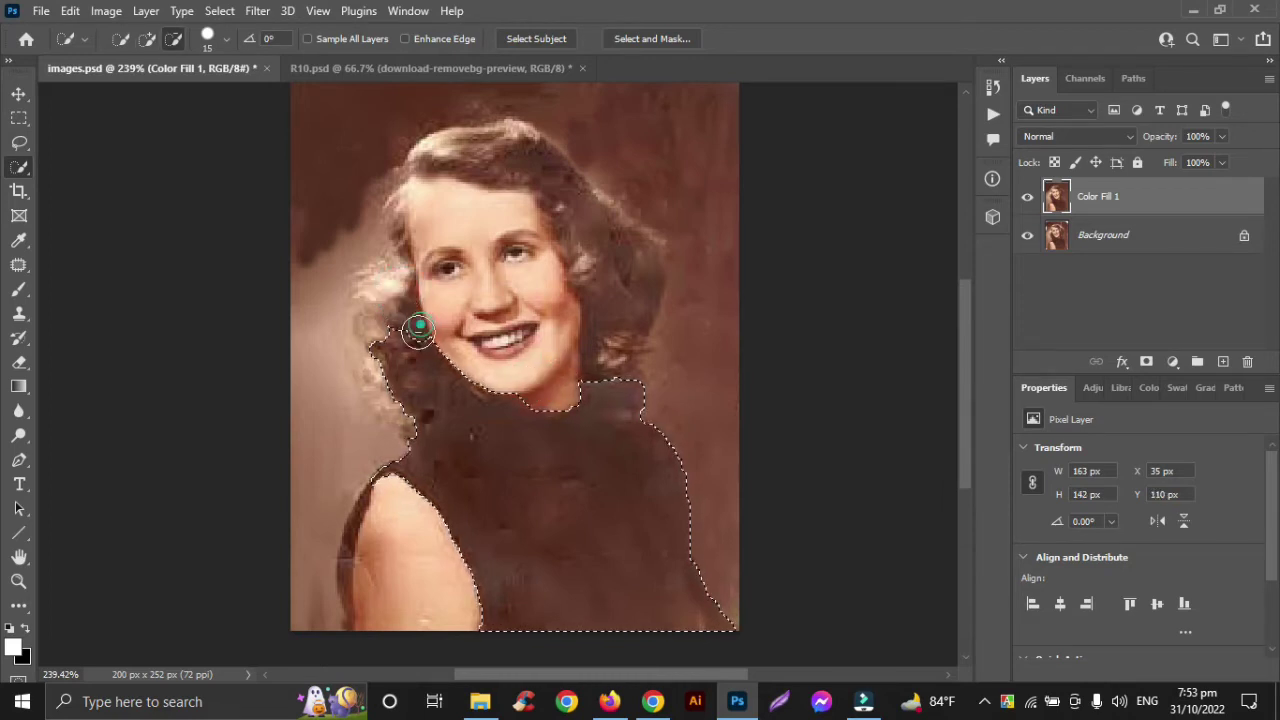
left_click(397, 400, "alt")
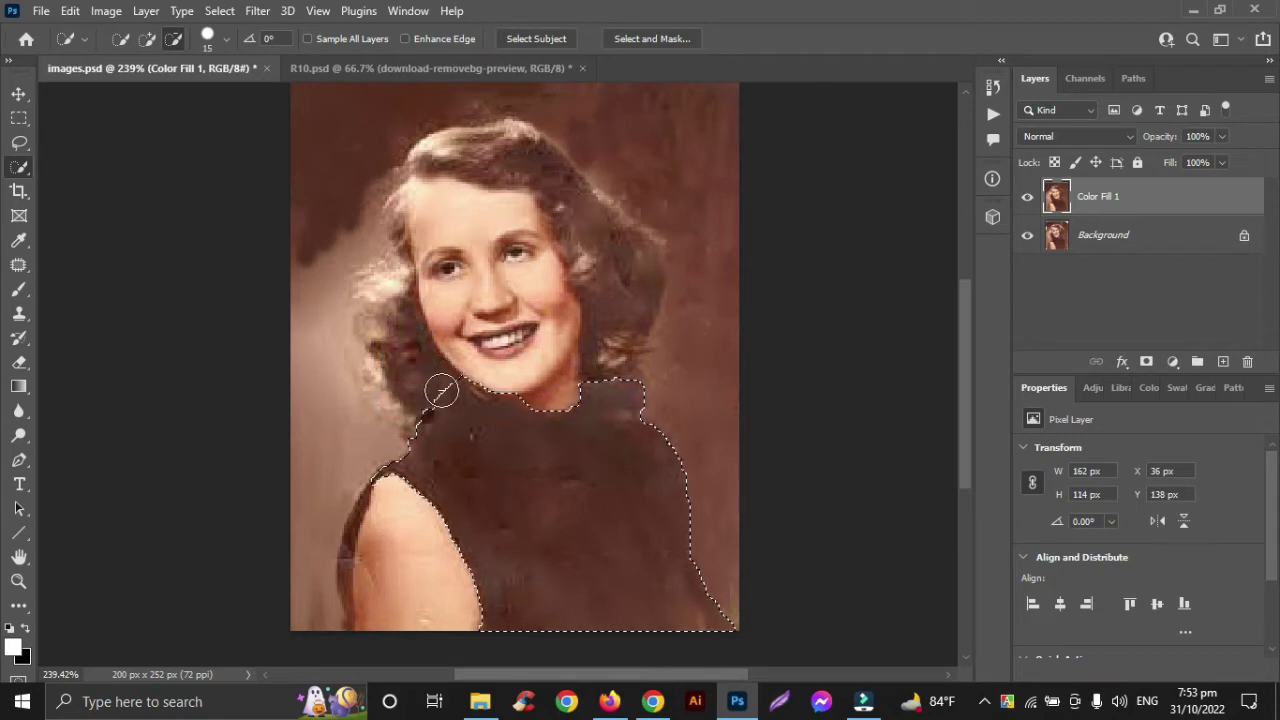
left_click(443, 391, "alt")
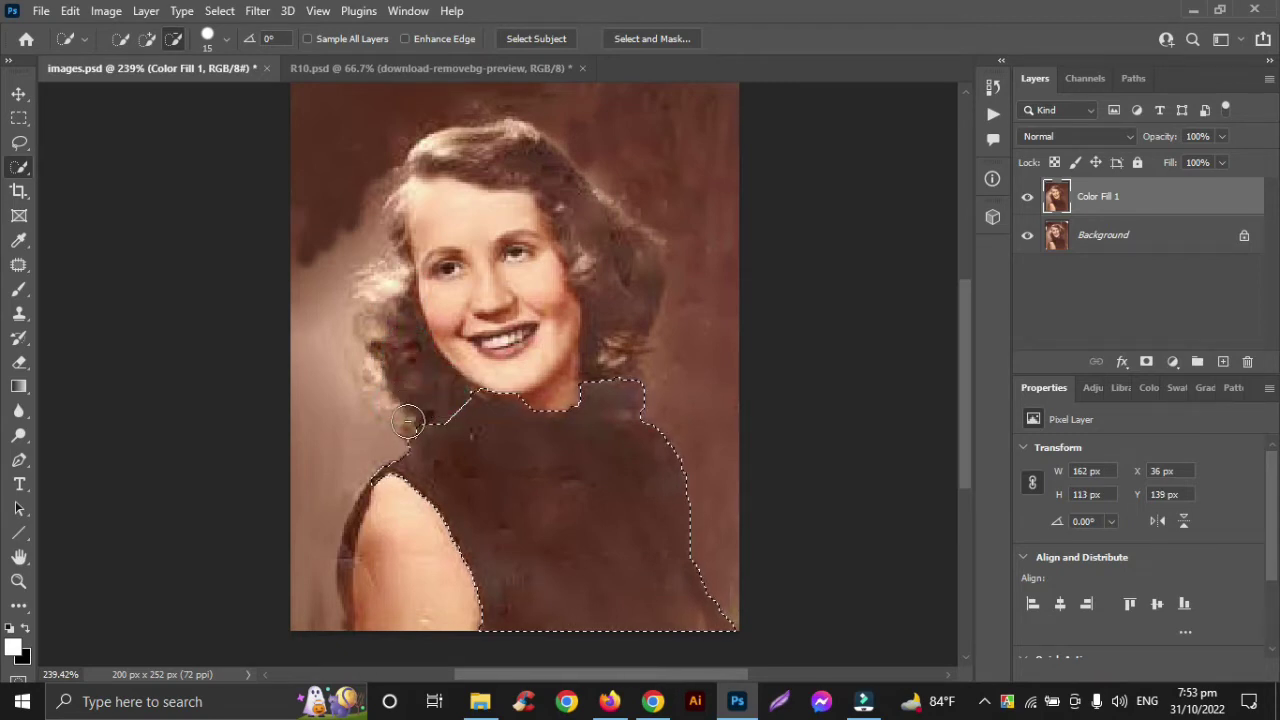
left_click_drag(407, 421, 400, 427)
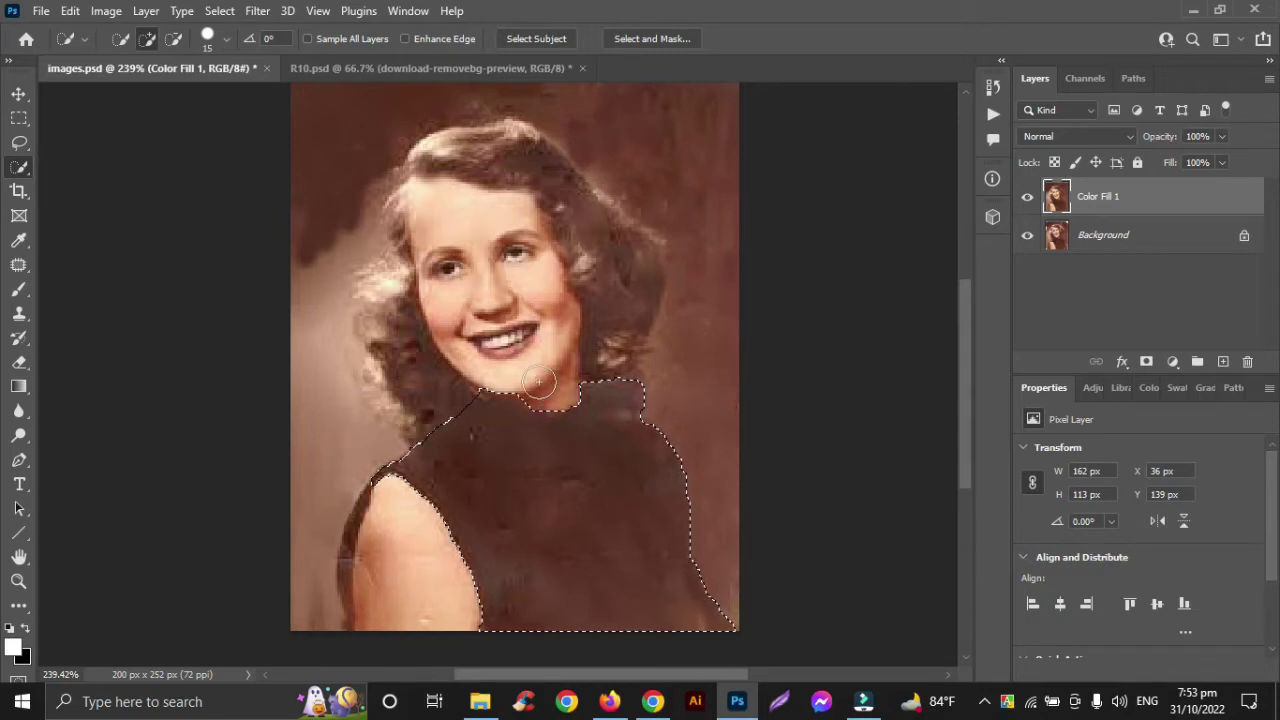
key("alt")
mouse_move(514, 378)
left_mouse_down()
mouse_move(451, 430)
mouse_move(445, 466)
left_mouse_up()
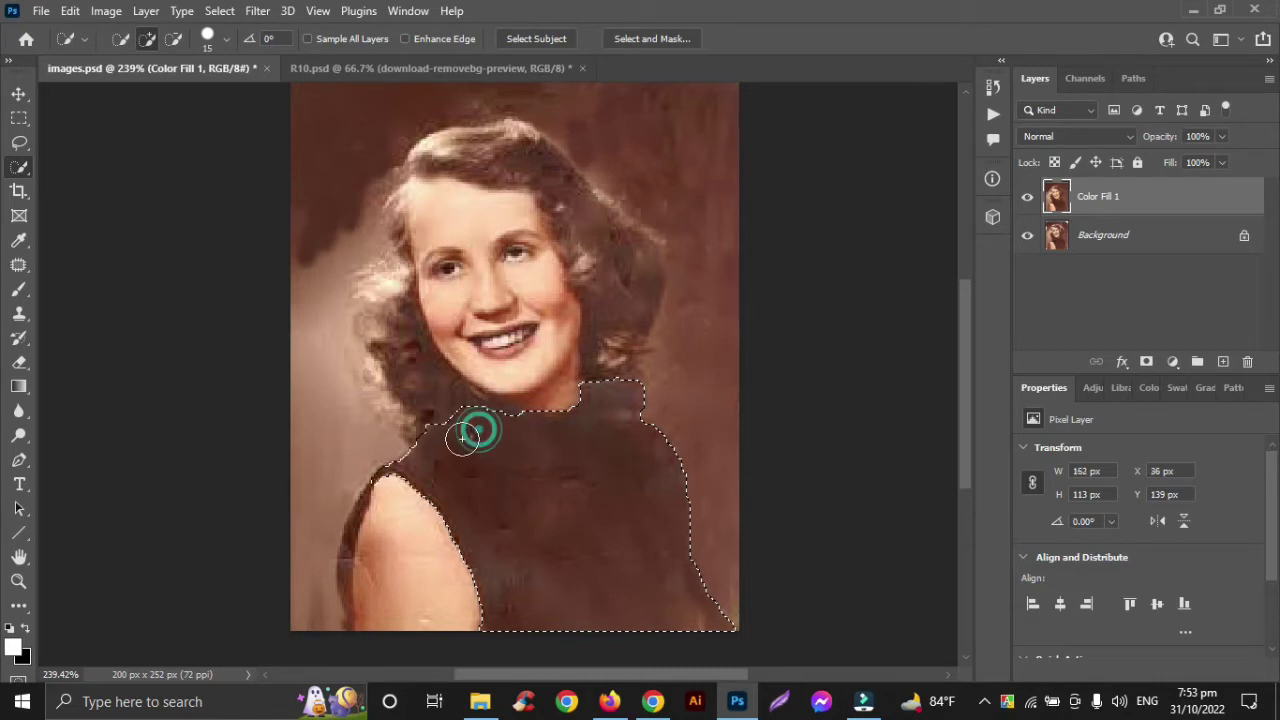
scroll(358, 484, "down", 1)
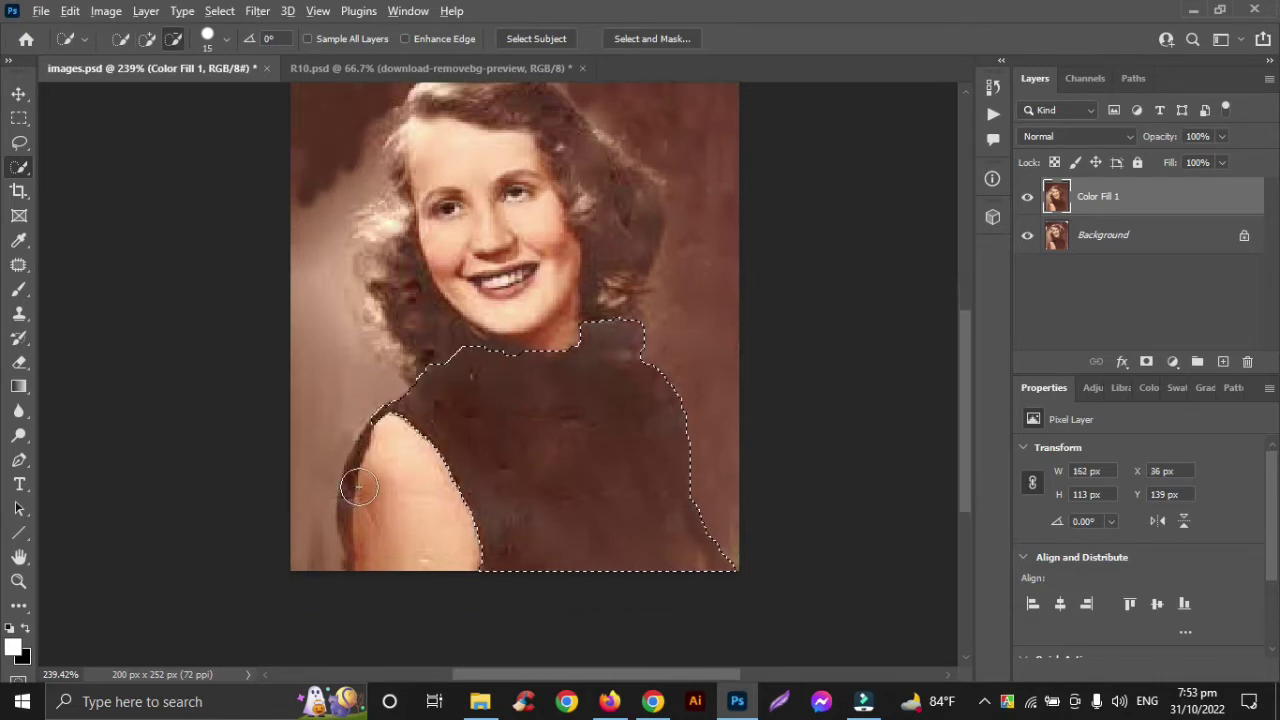
scroll(358, 484, "up", 3, "alt")
scroll(359, 487, "down", 1)
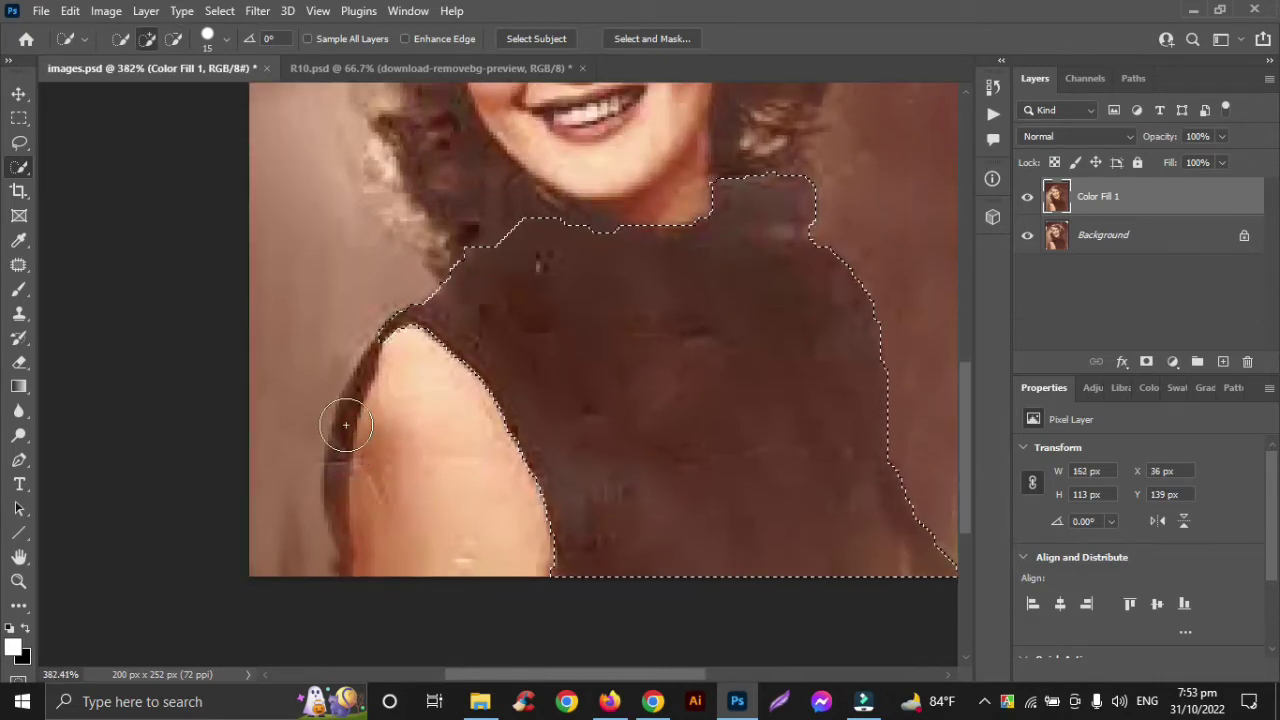
- With a smaller brush, add the left shoulder strap edge to the dress selection
key("bracketleft")
key("bracketleft")
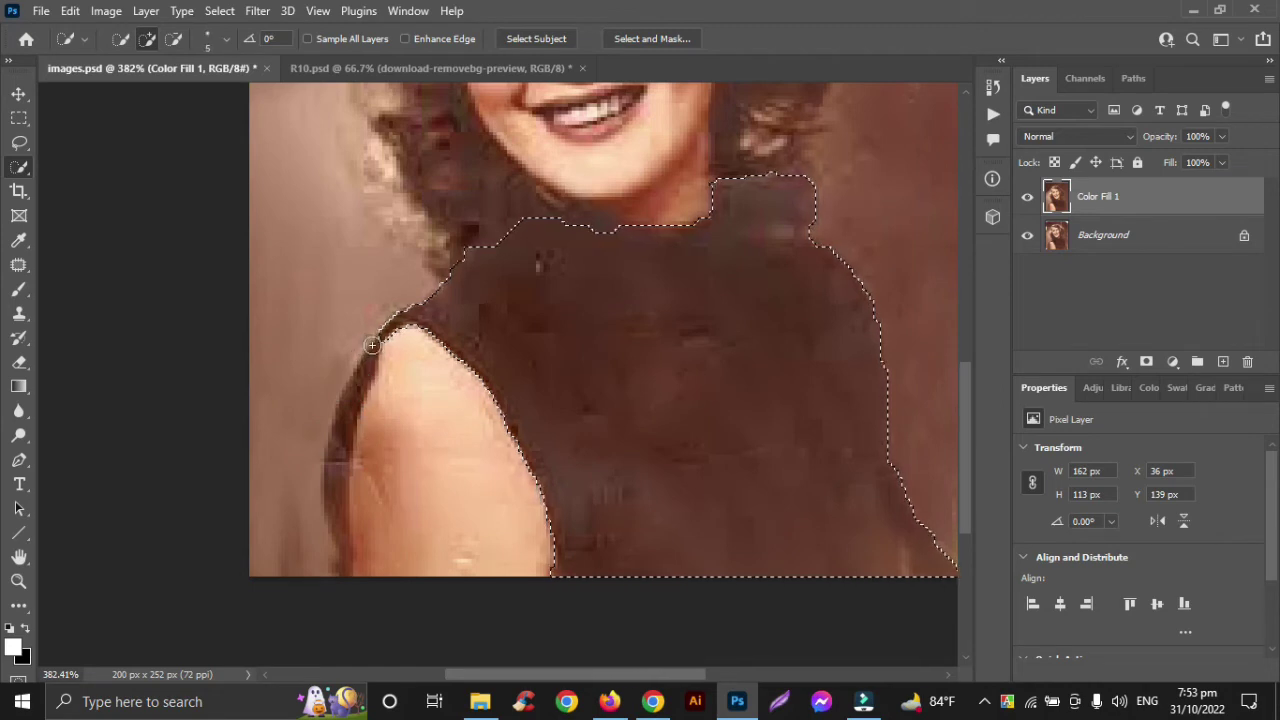
key("bracketleft")
left_click(374, 343)
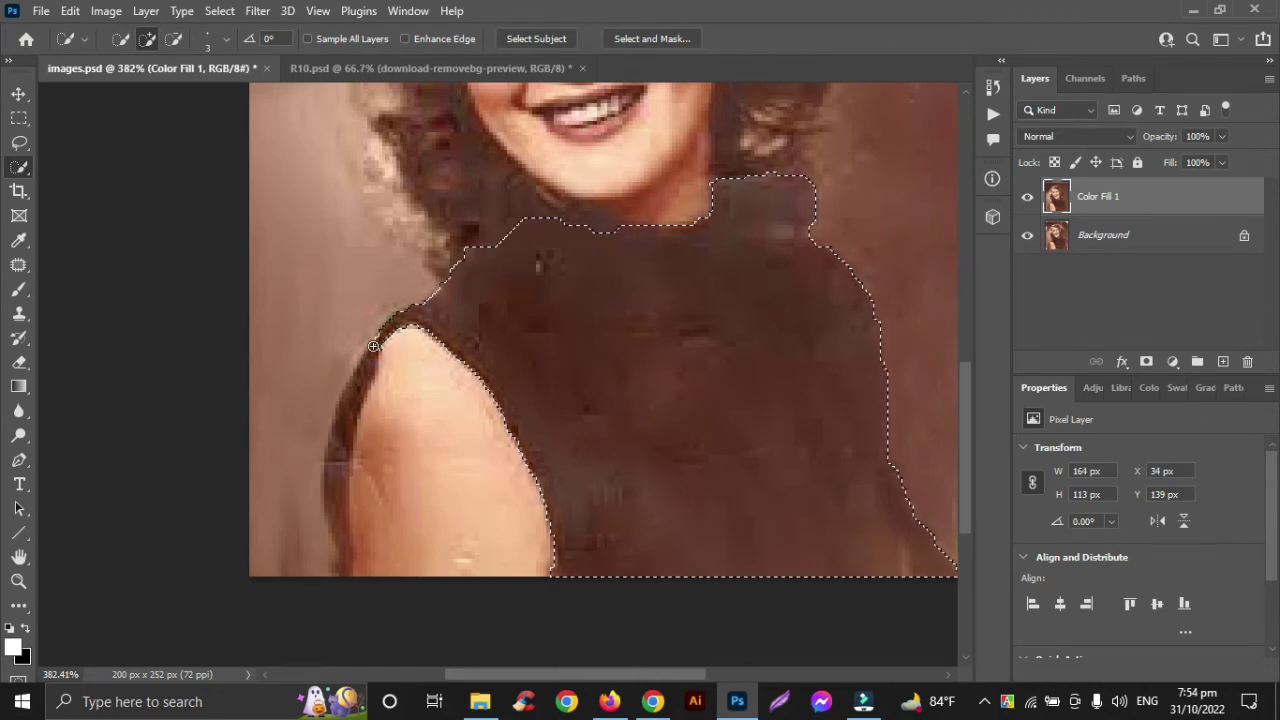
left_click(367, 362)
mouse_move(362, 378)
left_mouse_down()
mouse_move(335, 473)
mouse_move(338, 565)
left_mouse_up()
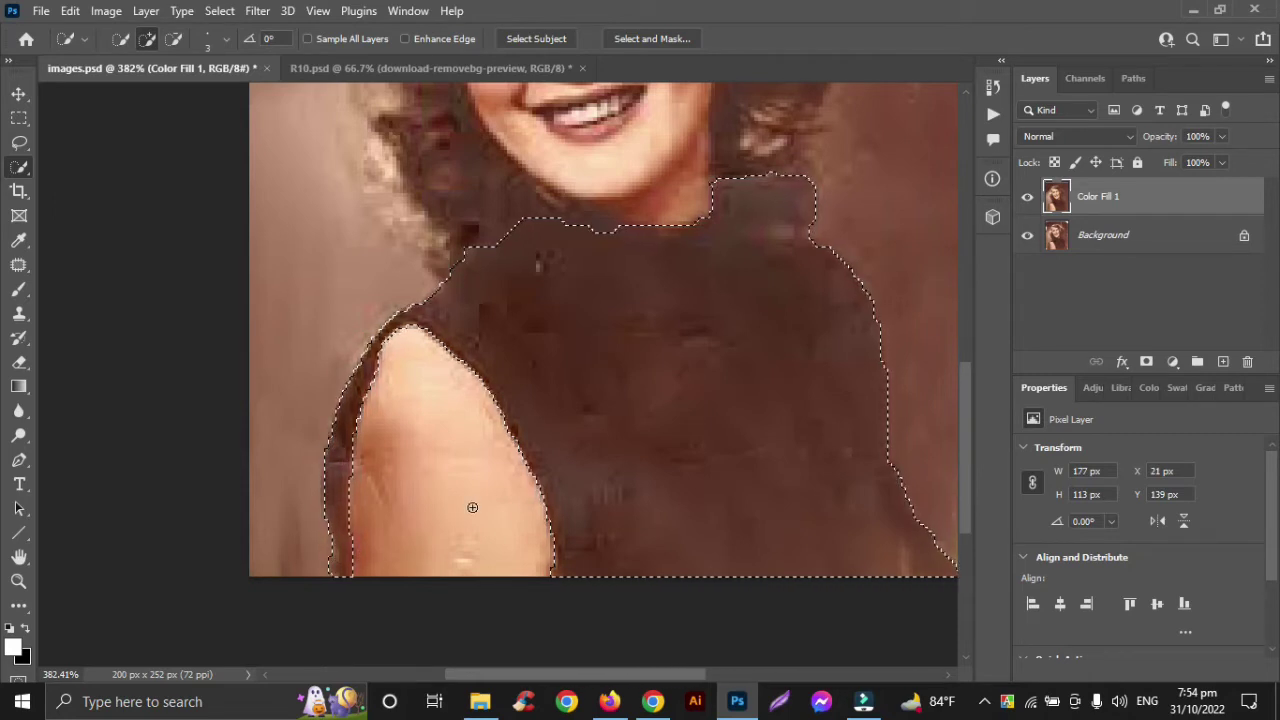
scroll(471, 507, "down", 1)
scroll(471, 507, "down", 1)
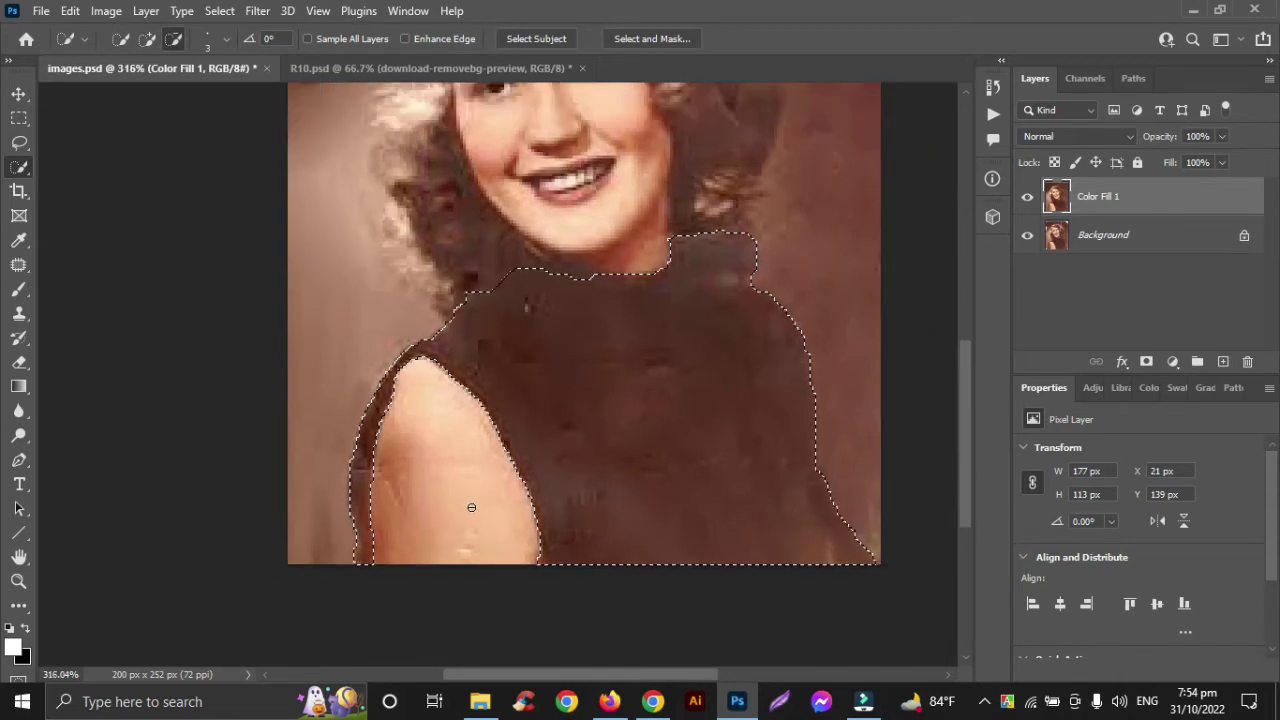
scroll(471, 507, "down", 1)
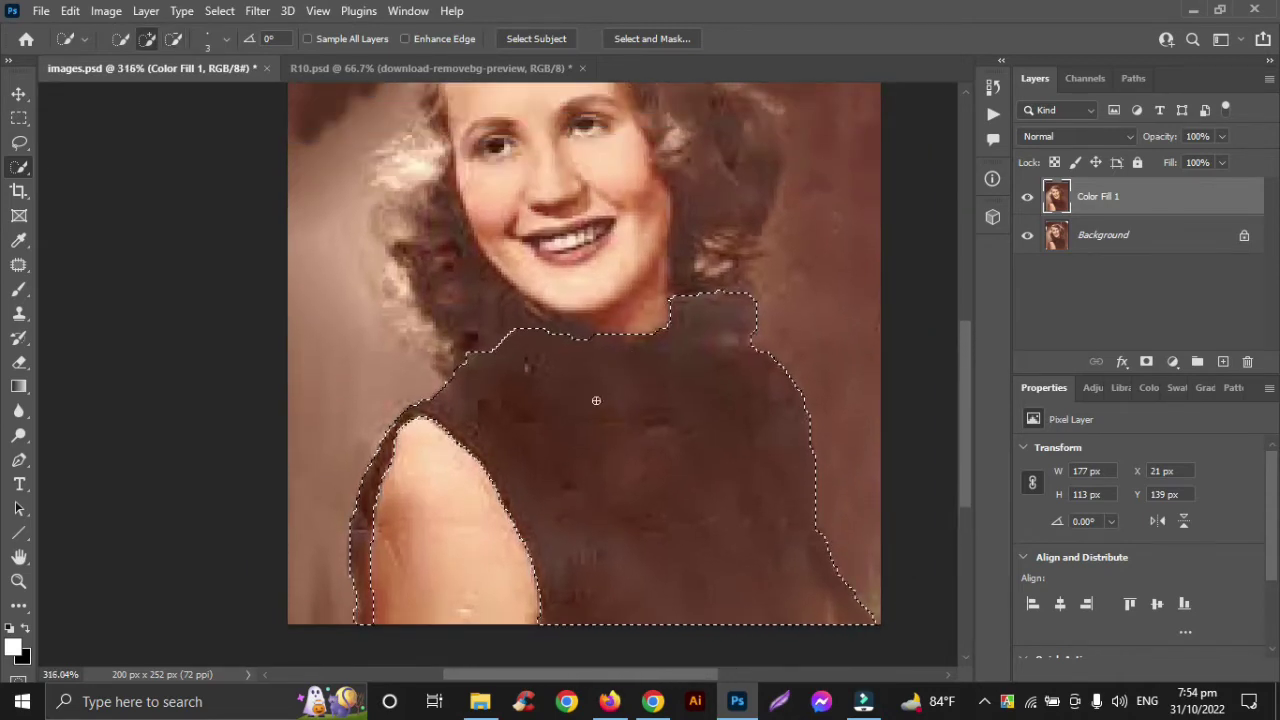
left_click(20, 94)
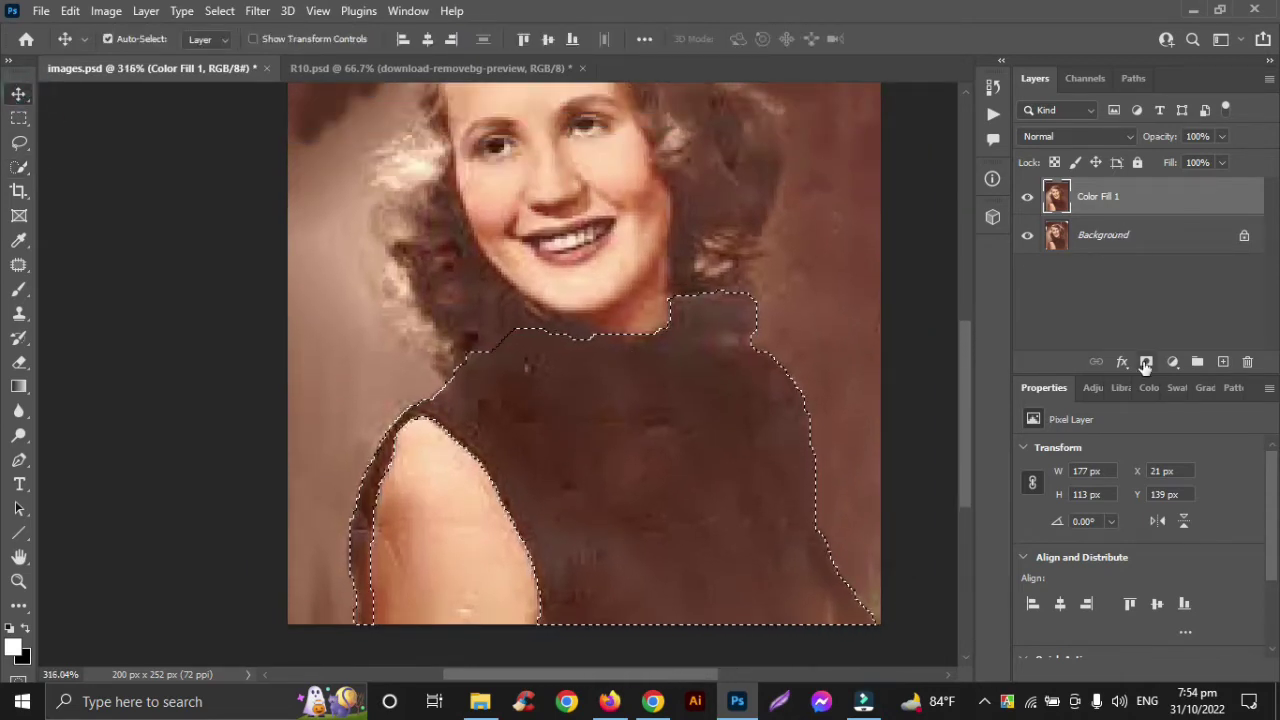
- Copy the selected dress onto its own new layer with Ctrl+J
key("ctrl+j")
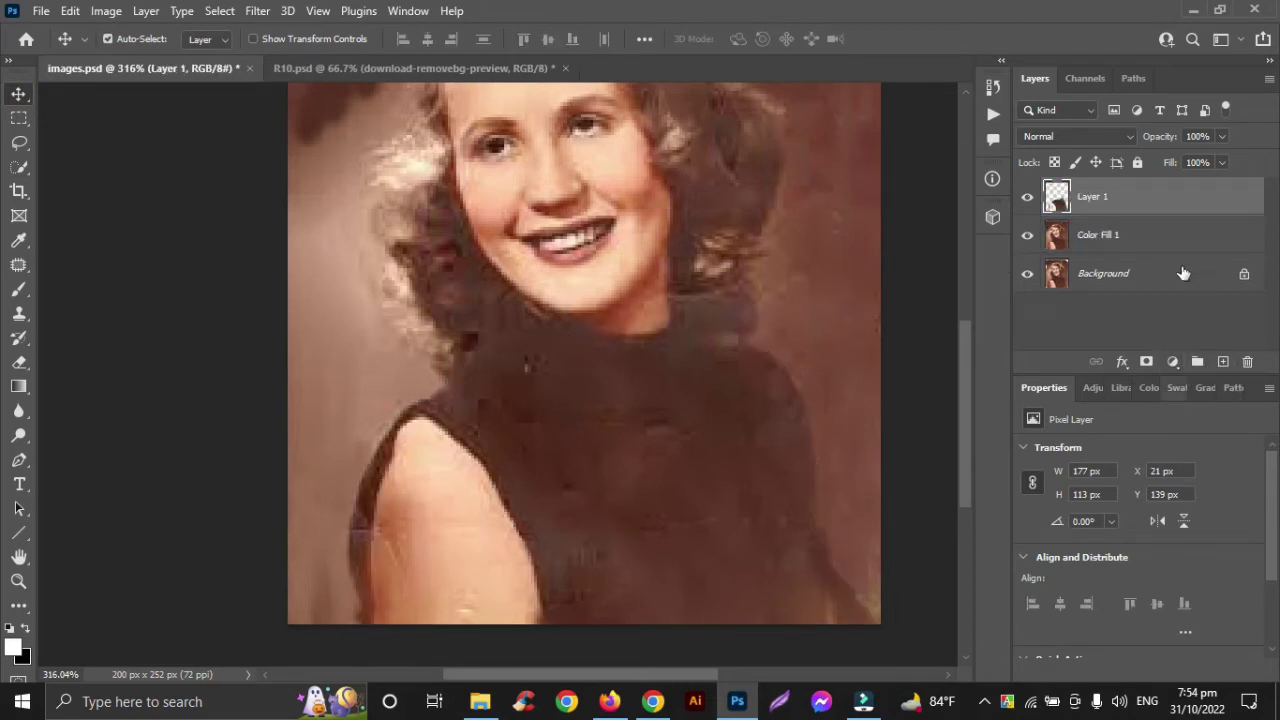
left_click(1197, 363)
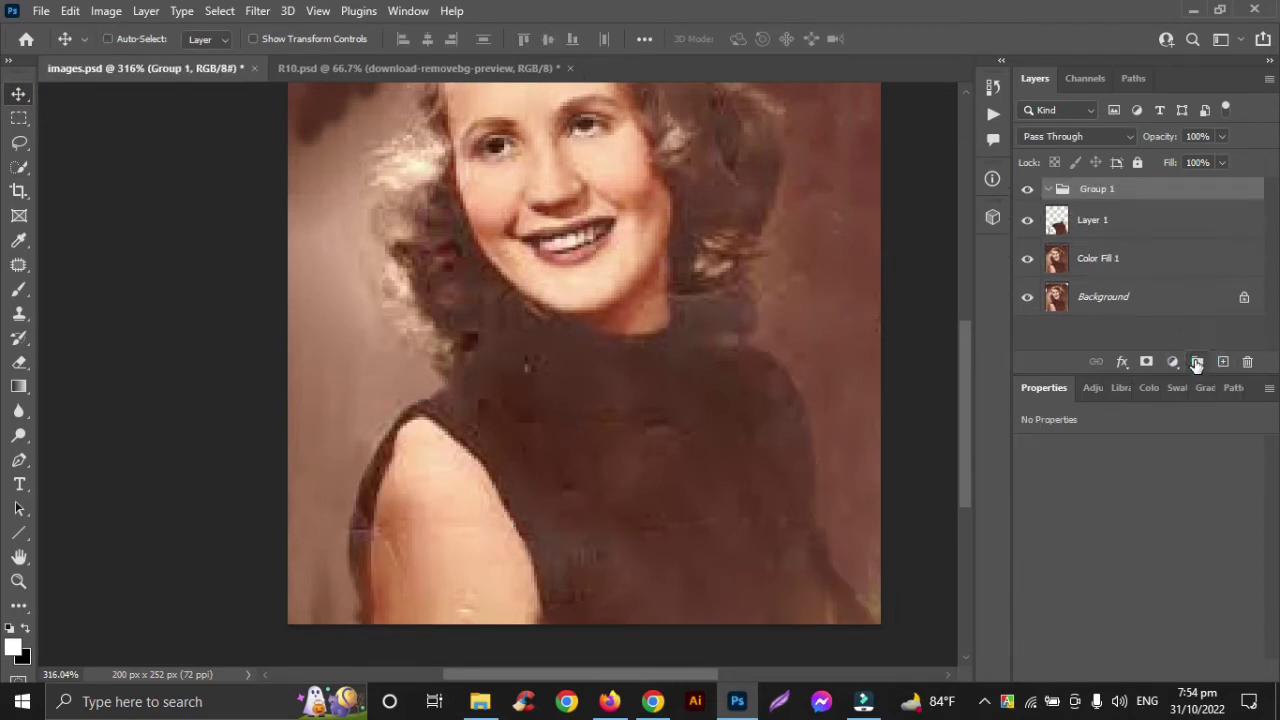
key("ctrl+z")
- Add a Color Balance adjustment layer clipped to the dress layer
left_click(1176, 361)
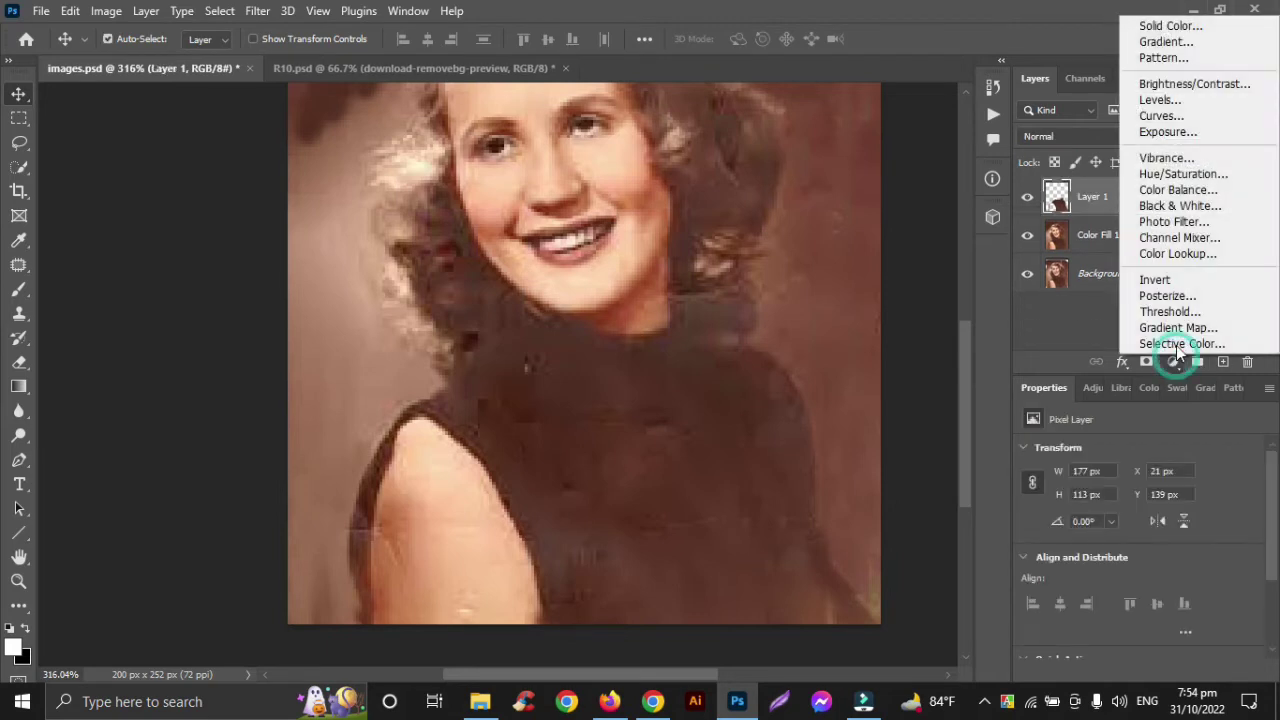
left_click(1195, 195)
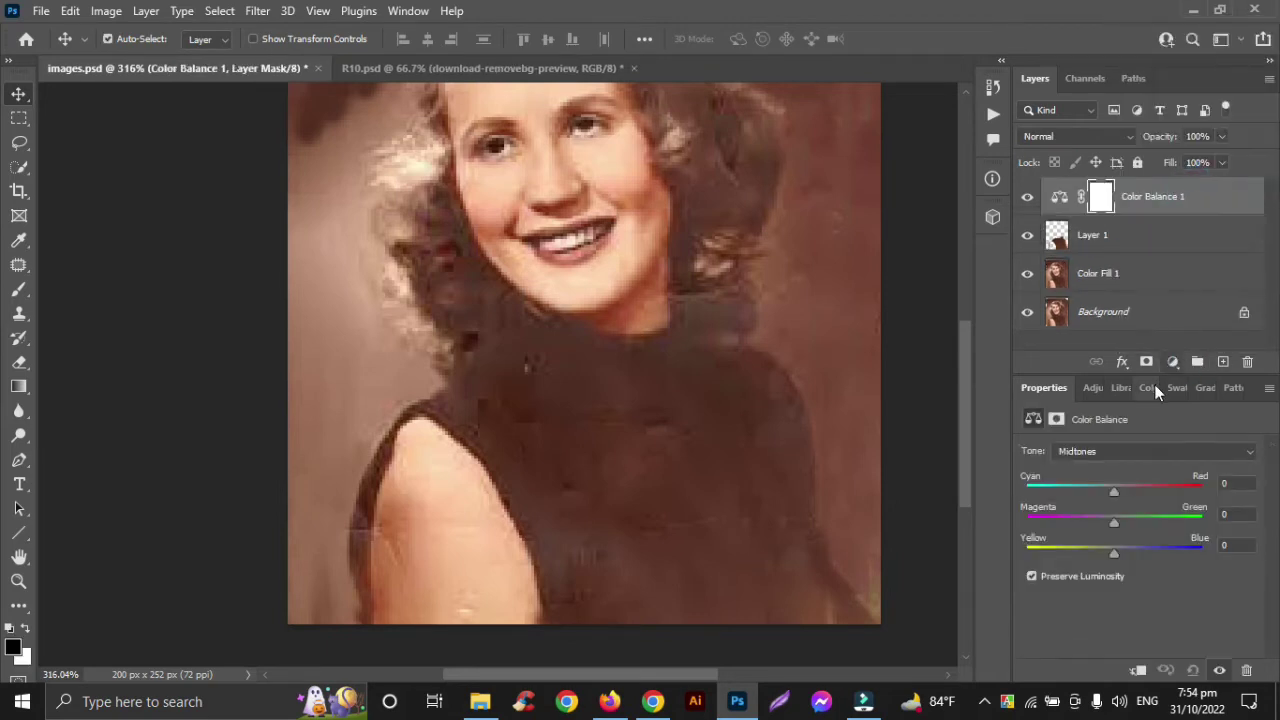
right_click(1226, 196)
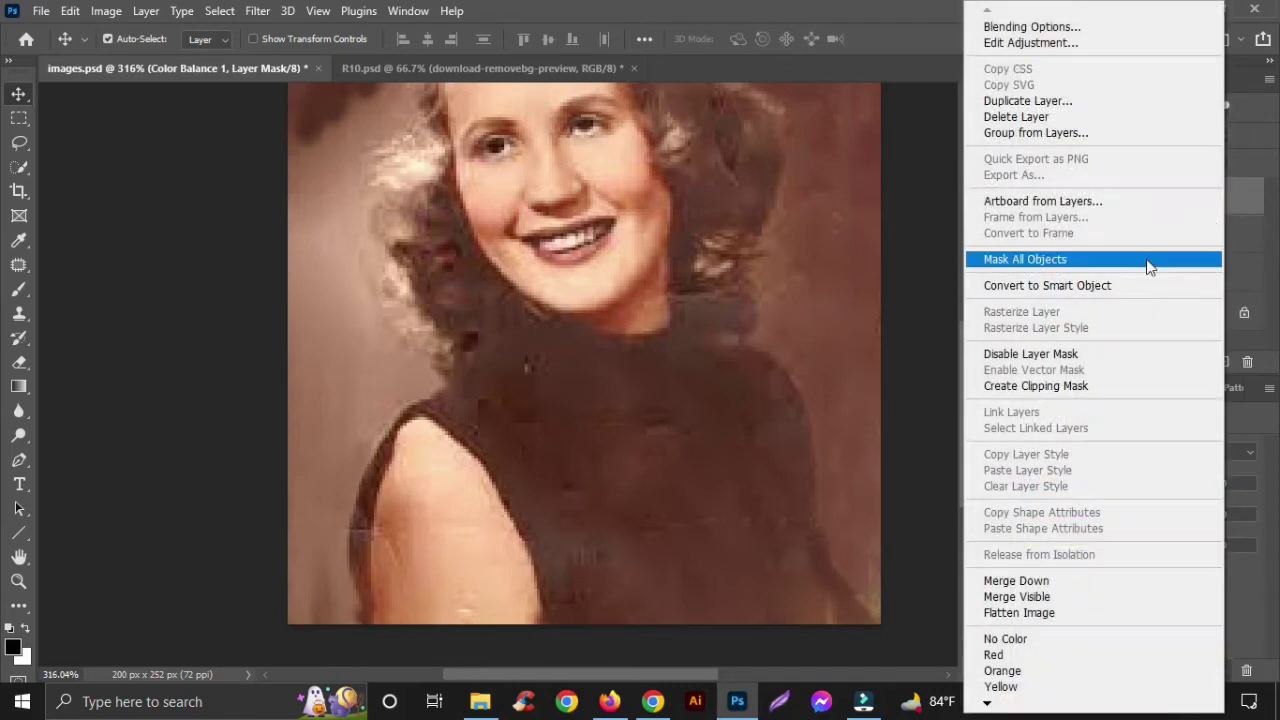
left_click(1101, 383)
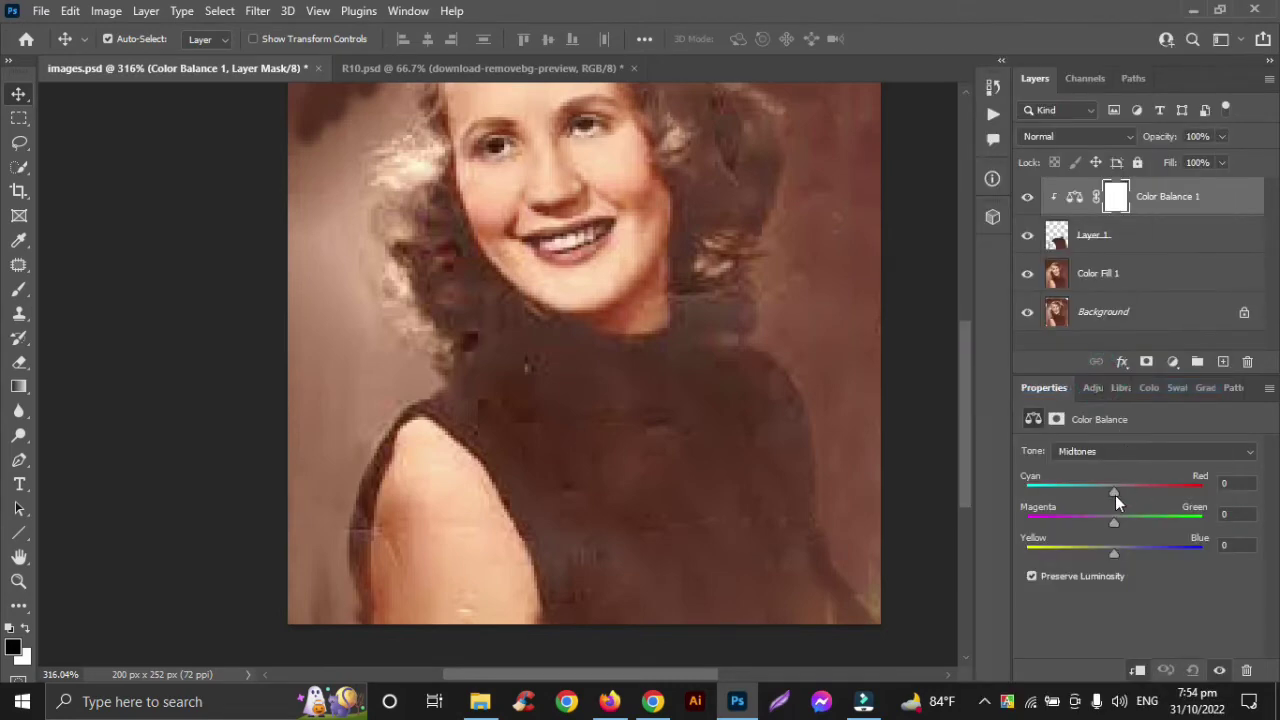
- Set Color Balance midtones to Cyan -85, Green +56, Blue +100 at 42% opacity
left_click_drag(1113, 493, 1040, 484)
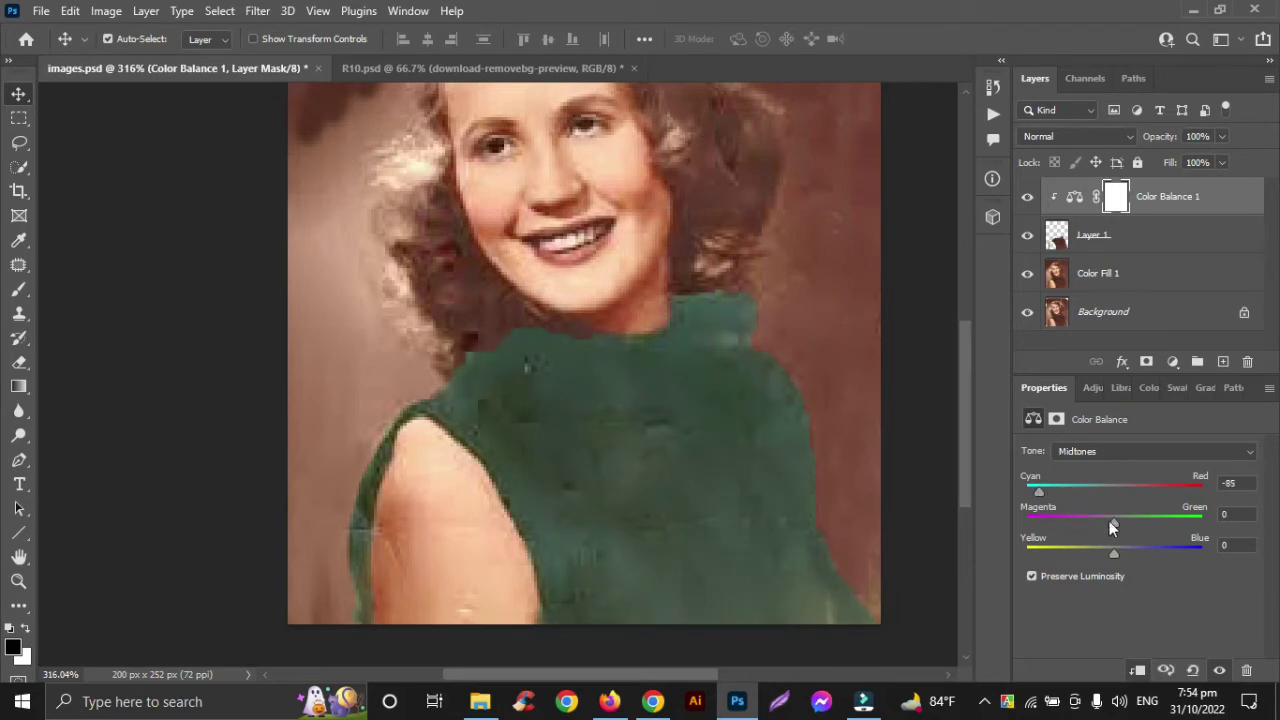
mouse_move(1111, 524)
left_mouse_down()
mouse_move(1148, 532)
mouse_move(1042, 548)
left_mouse_up()
mouse_move(1200, 556)
left_mouse_down()
mouse_move(1163, 550)
mouse_move(1215, 555)
left_mouse_up()
left_click(884, 380)
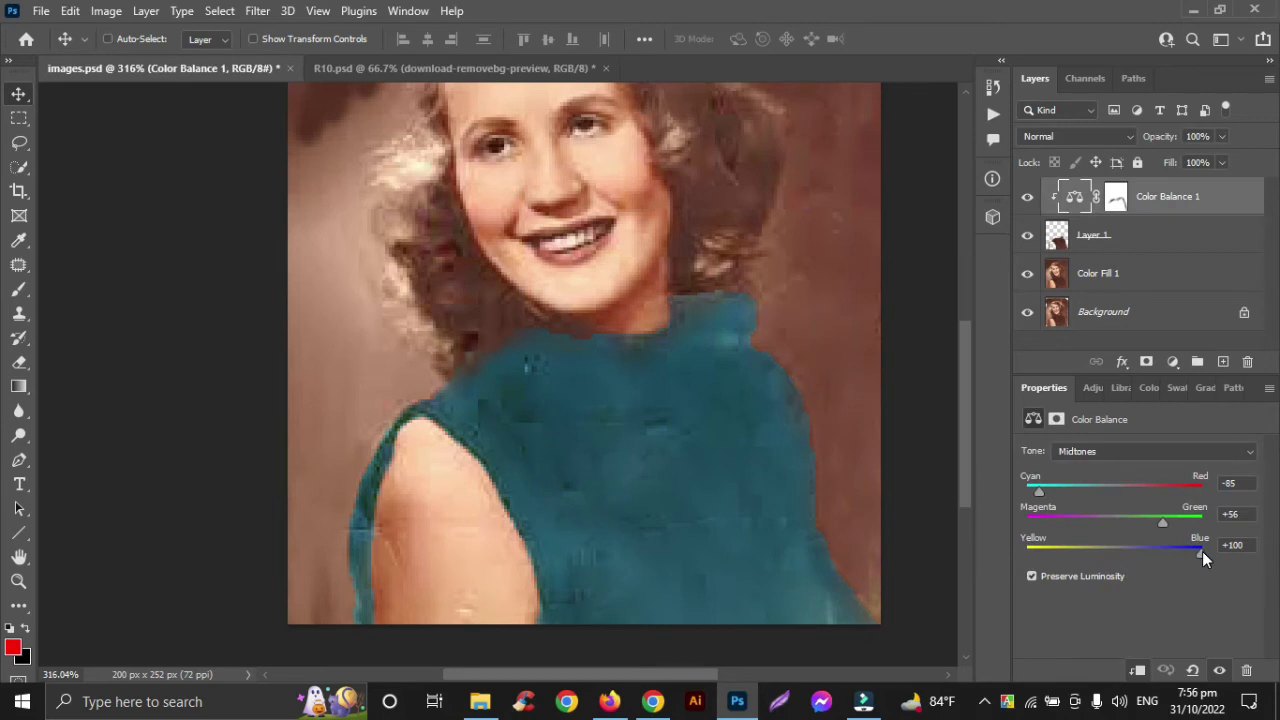
key("4")
key("2")
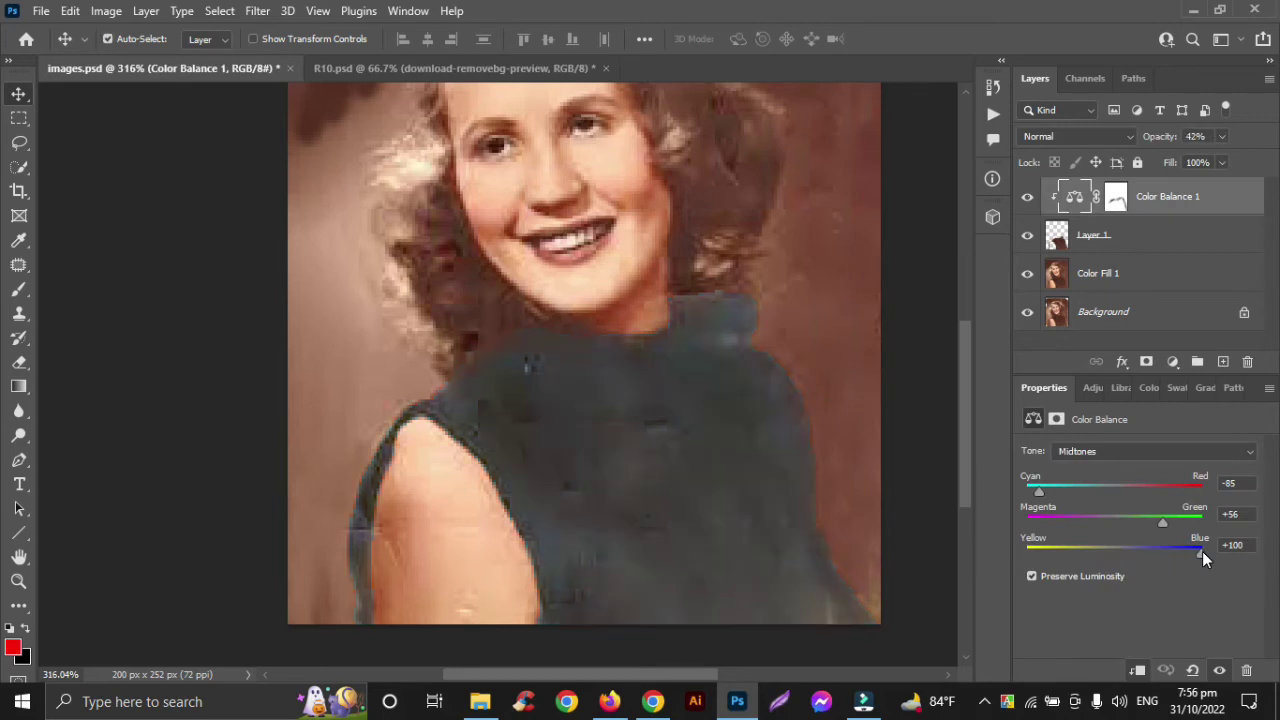
- Merge the Color Balance into the dress layer, then merge that into Color Fill 1
left_click(1200, 235, "shift")
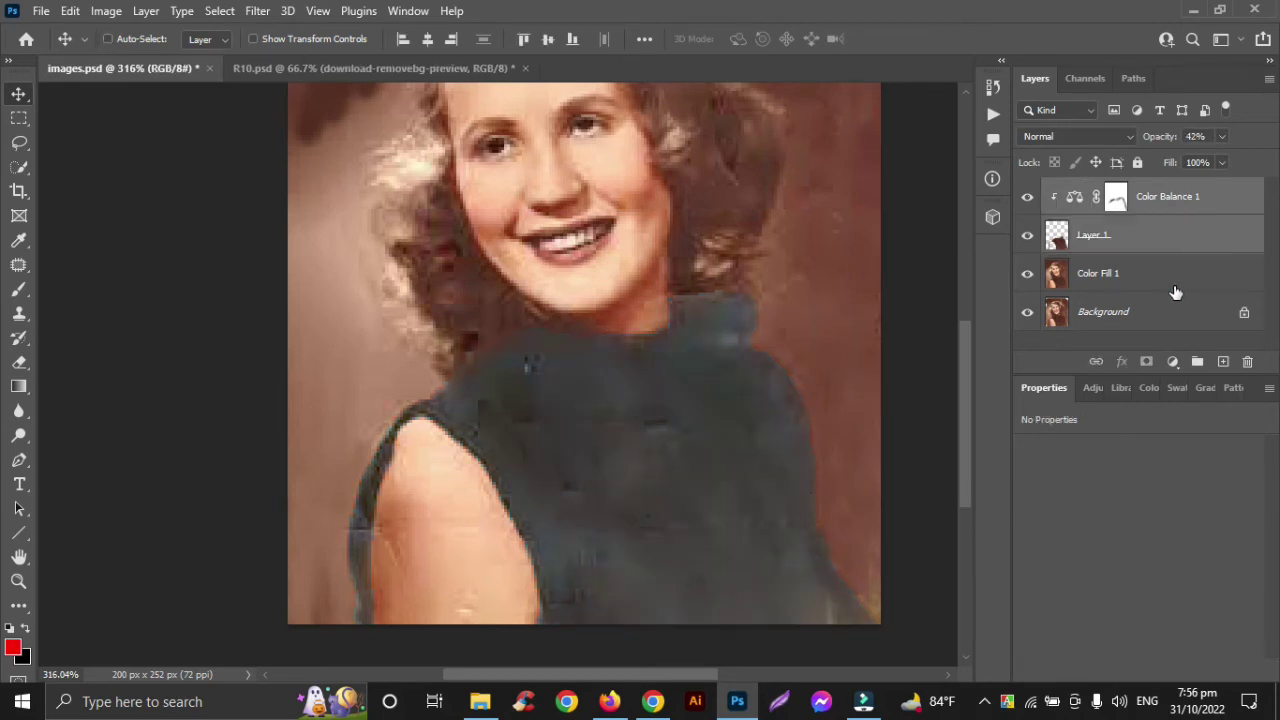
key("ctrl+e")
left_click(1174, 240, "shift")
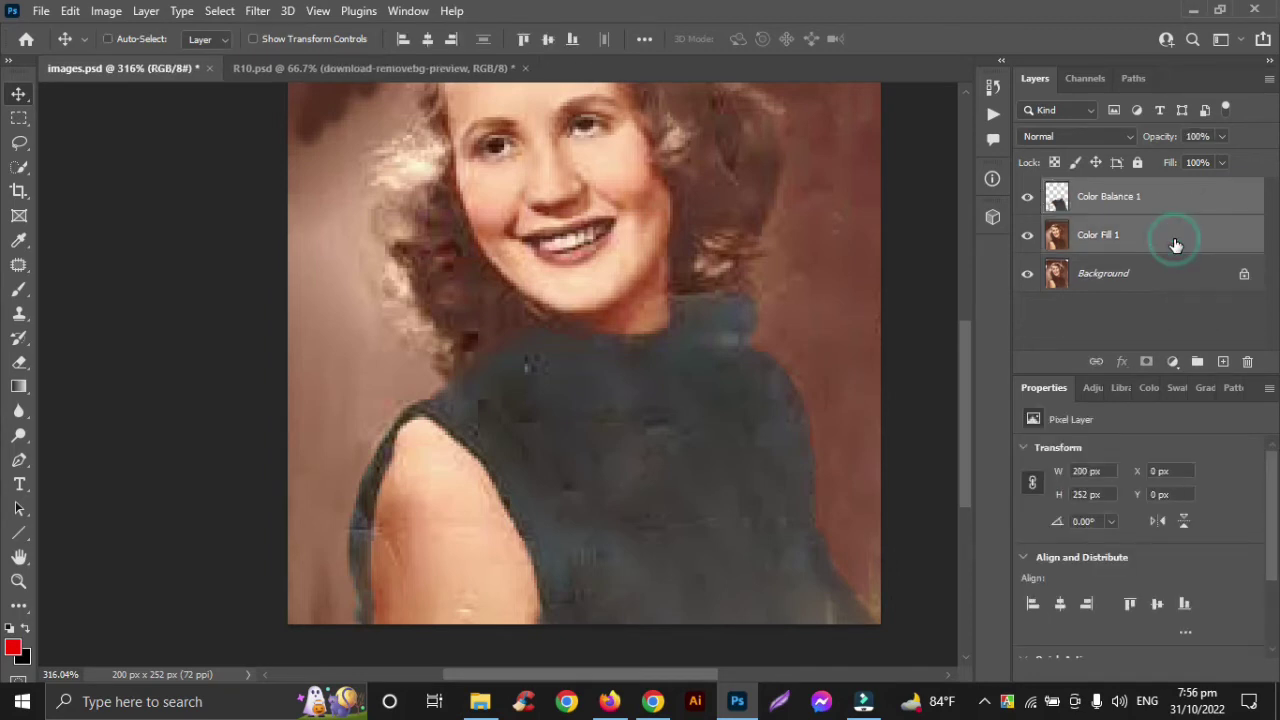
key("ctrl+e")
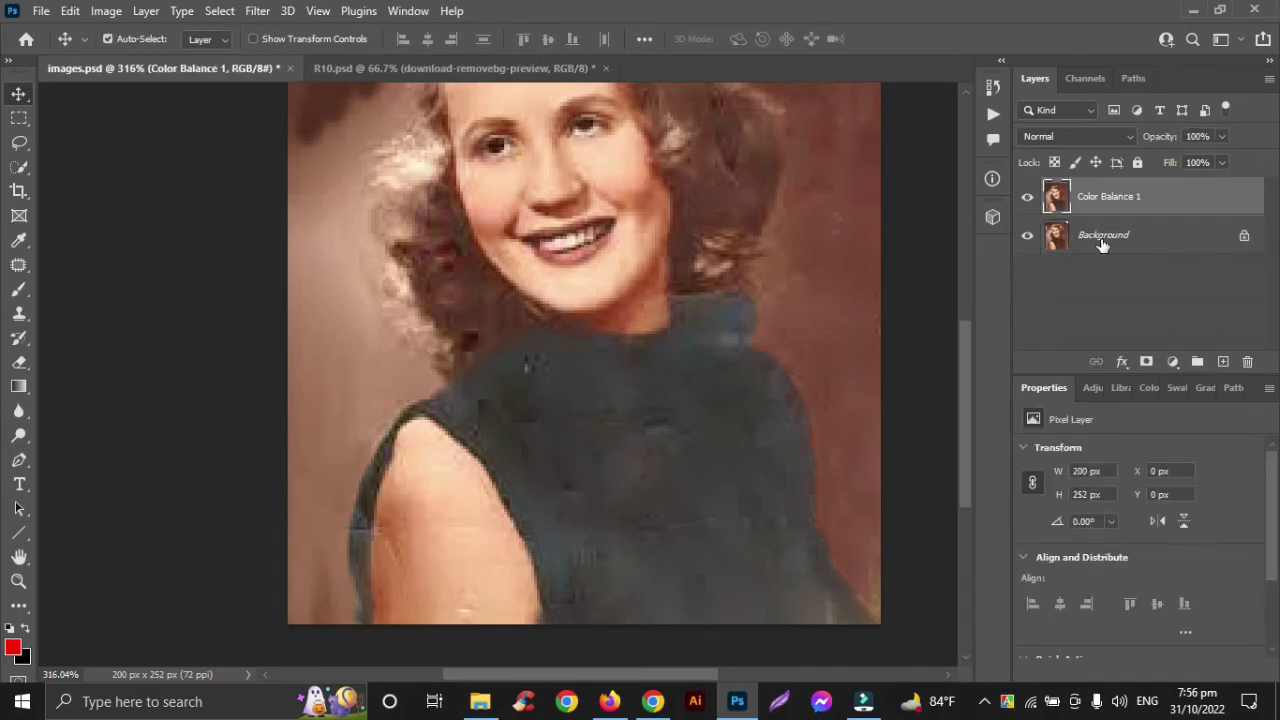
- Add a near-black (020202) Color Fill 1 layer and invert its mask to black to hide it
left_click(1173, 362)
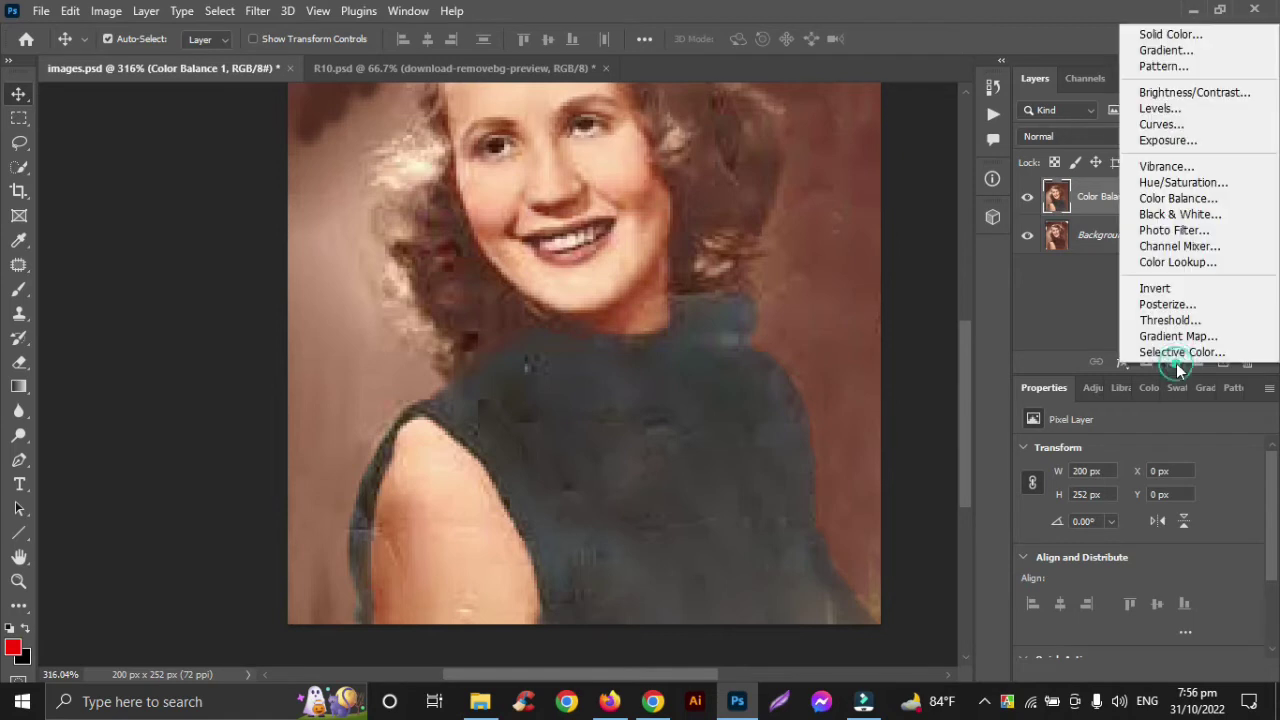
left_click(1204, 36)
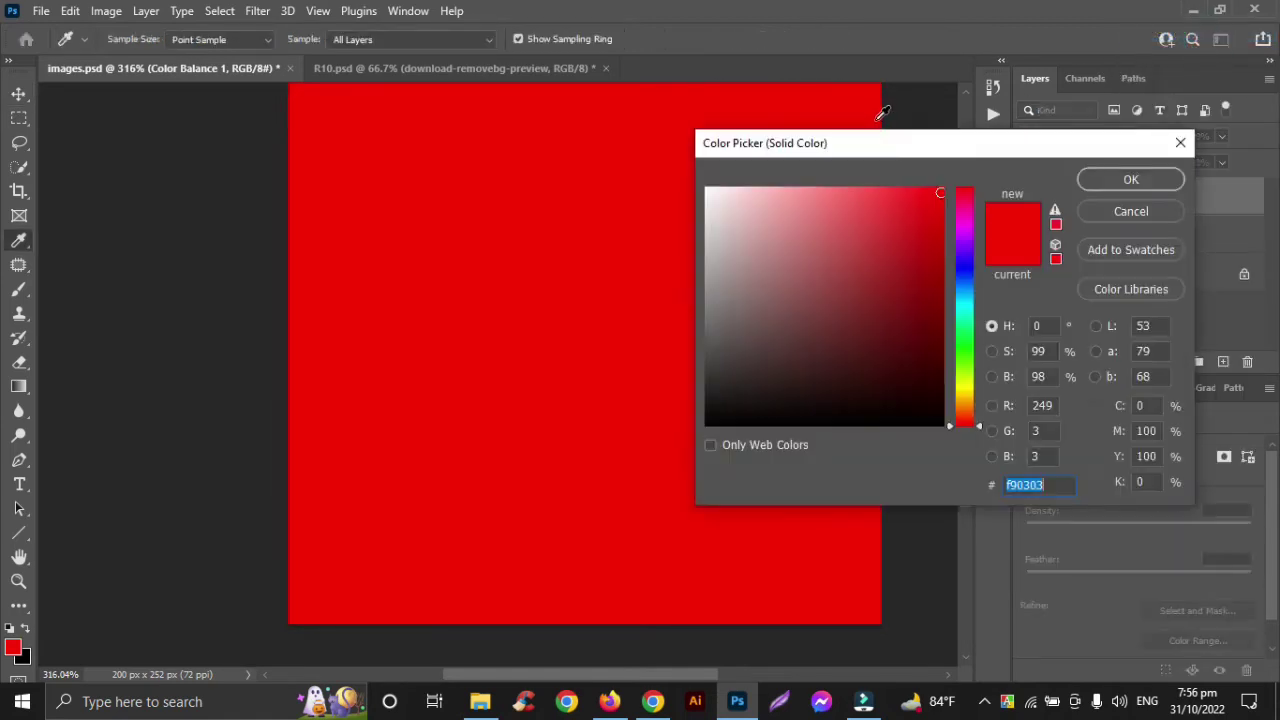
left_click(710, 424)
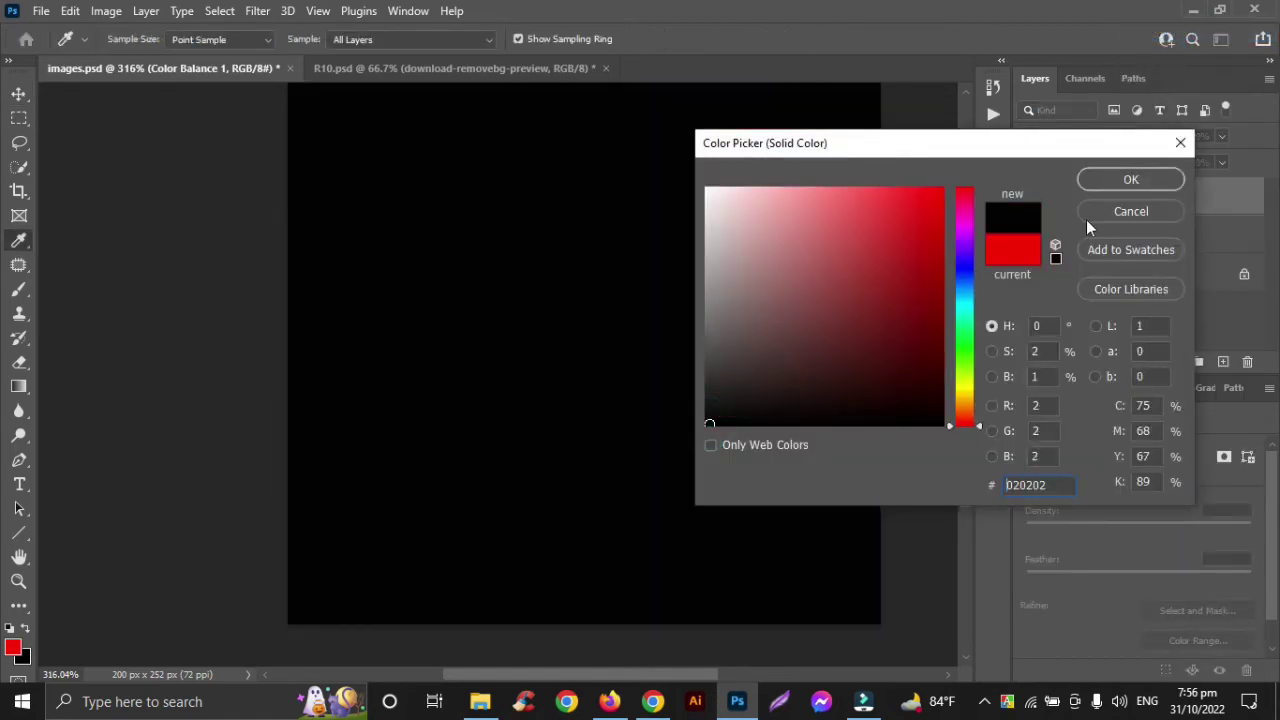
left_click(1133, 180)
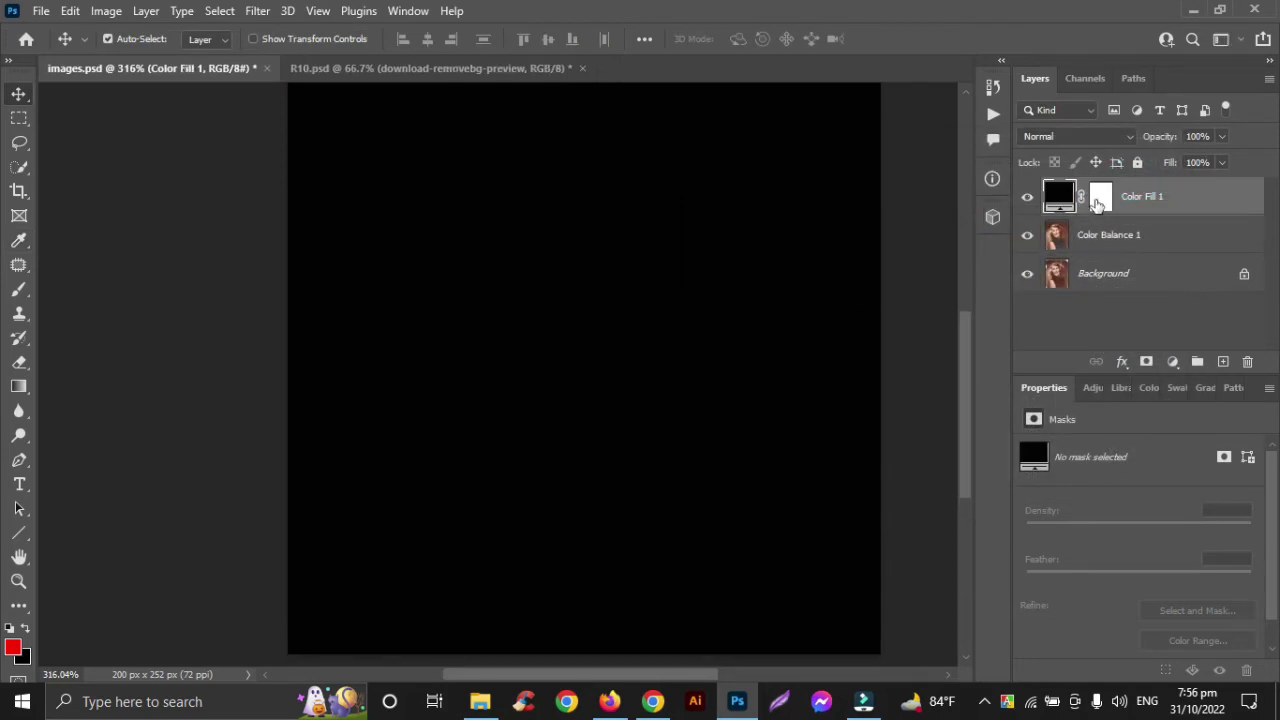
left_click(1099, 200)
key("ctrl+i")
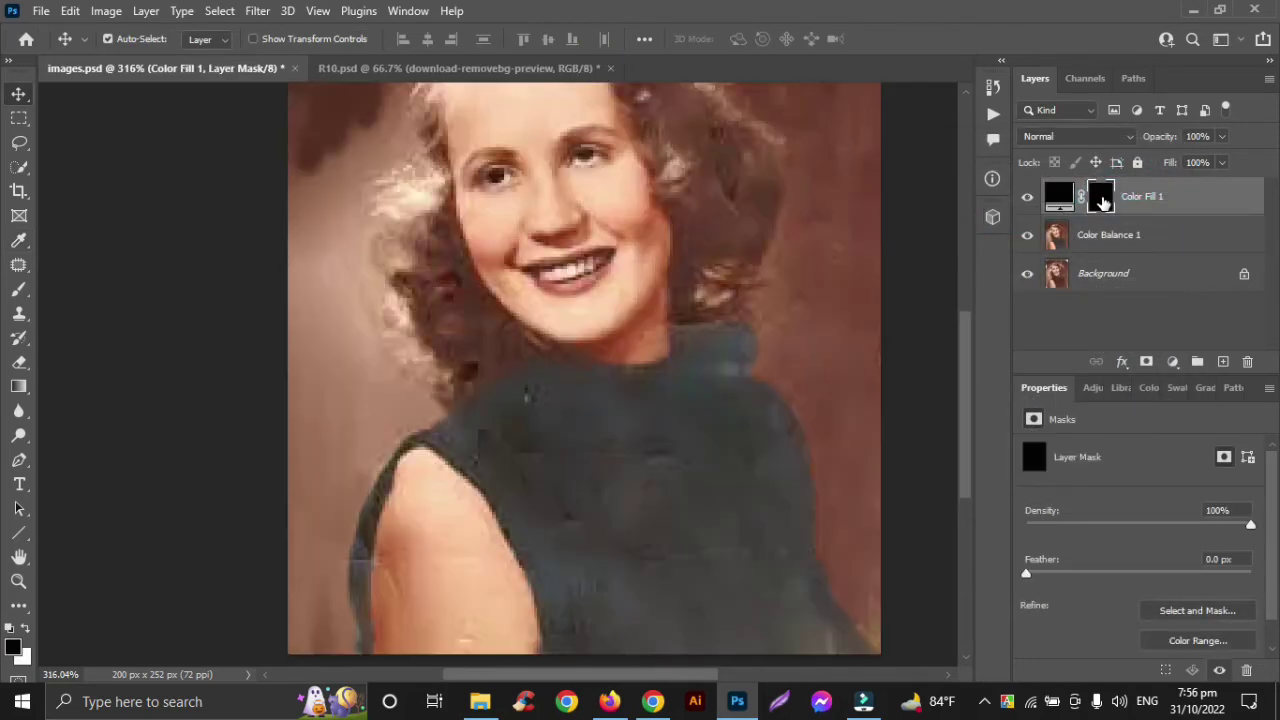
- Set up the Brush at 77% opacity with white as the painting colour
left_click(19, 289)
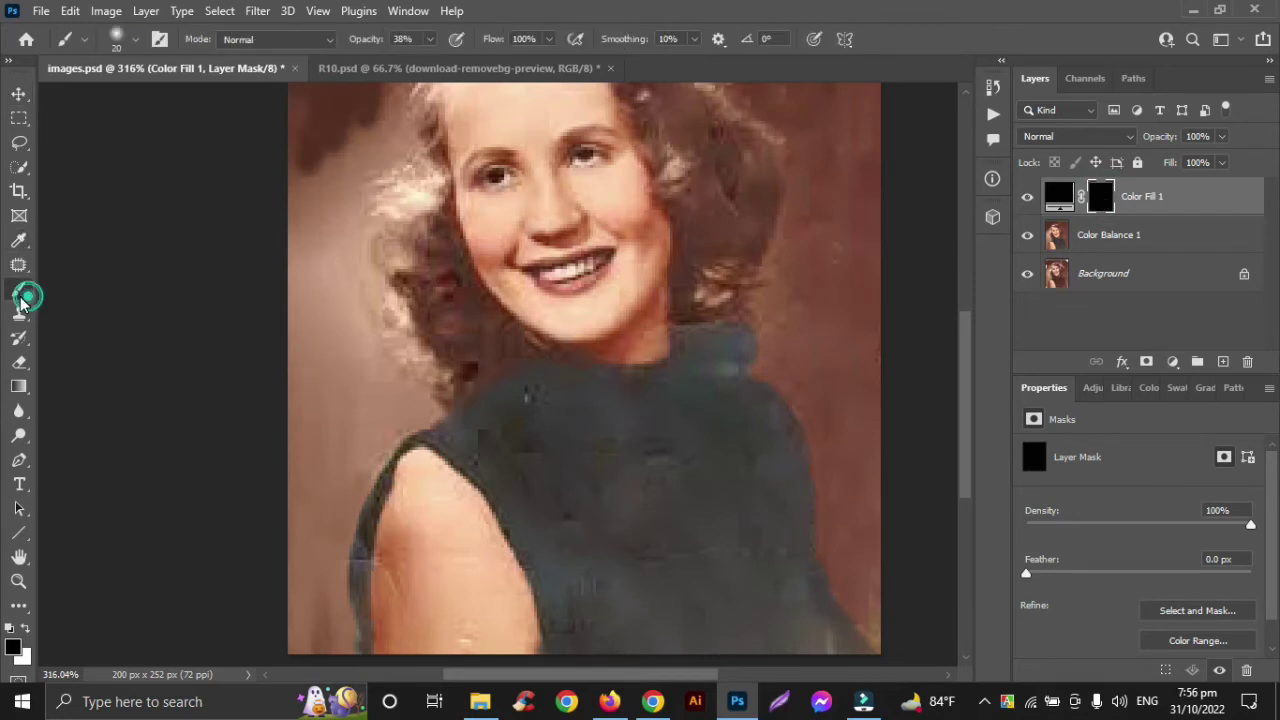
scroll(670, 295, "up", 3)
scroll(667, 280, "up", 1)
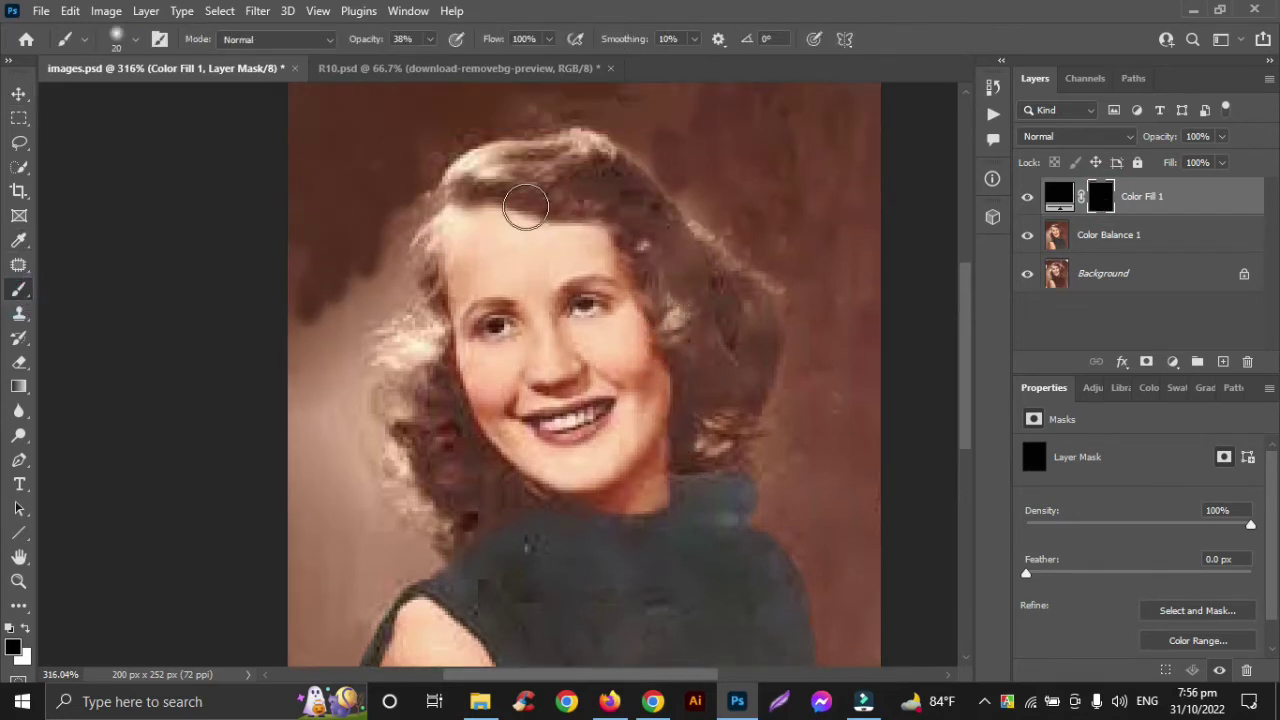
left_click(429, 39)
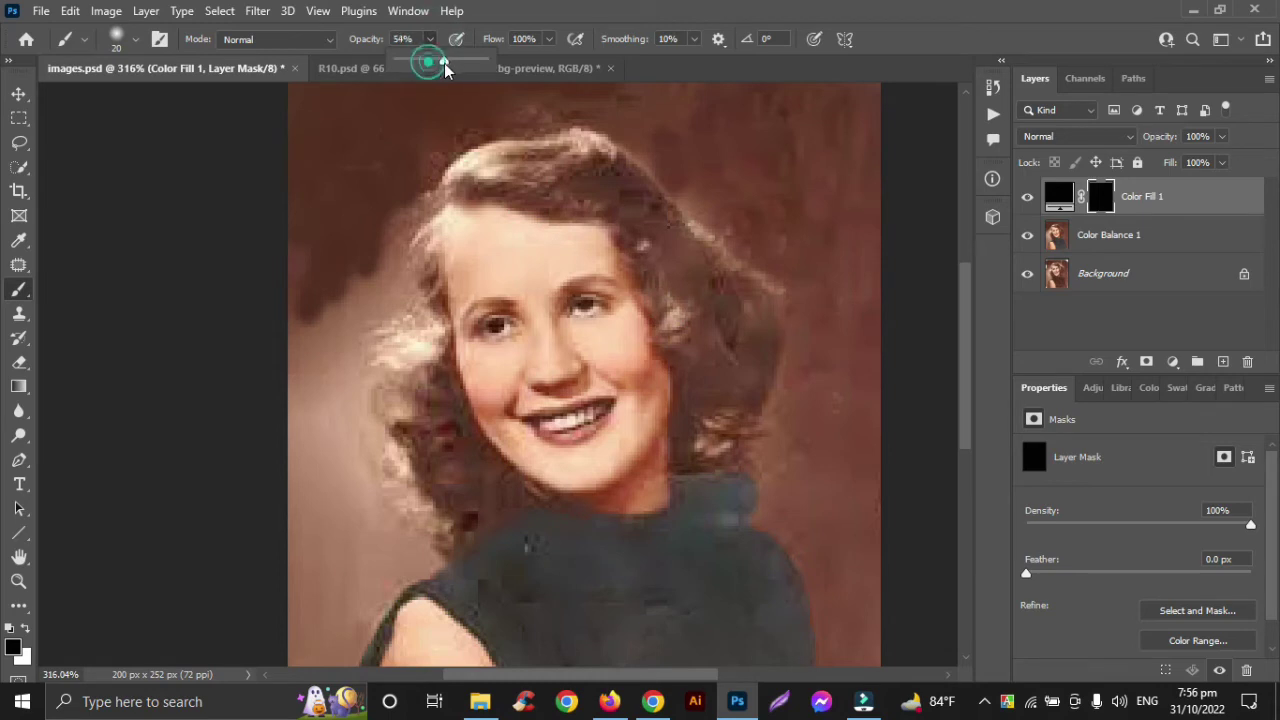
left_click_drag(433, 60, 451, 62)
left_click(503, 178)
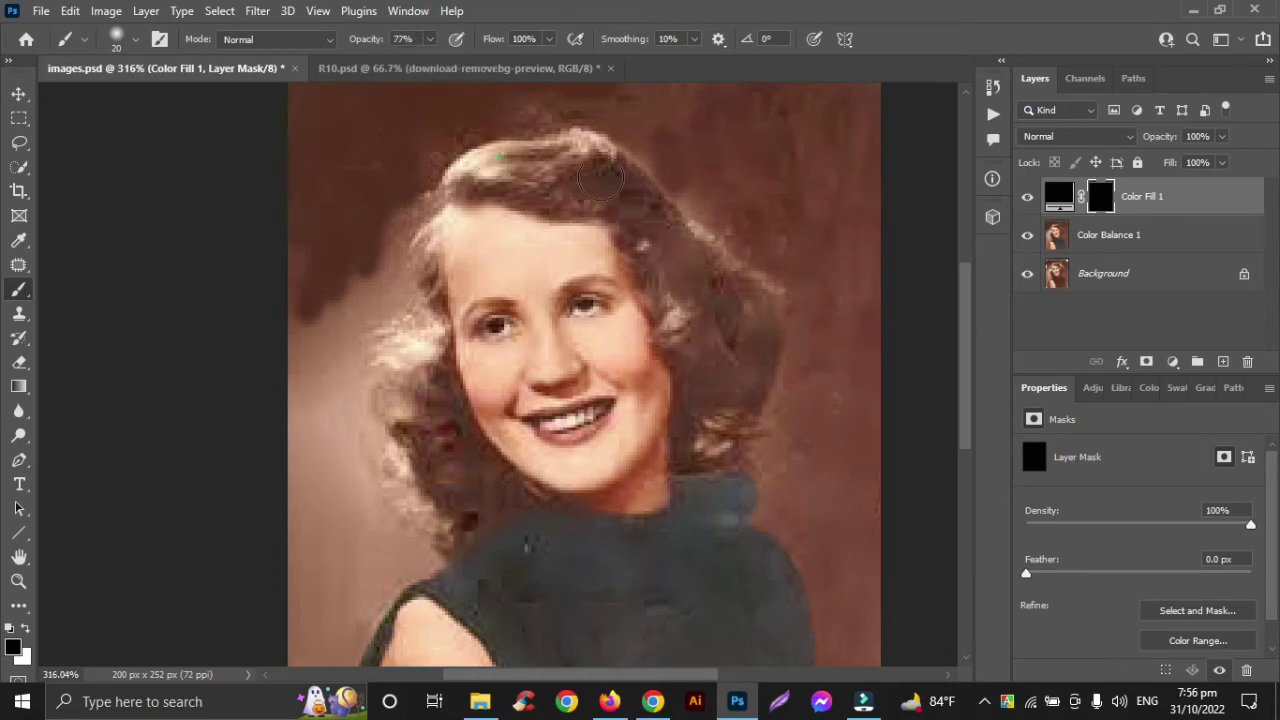
left_click(26, 628)
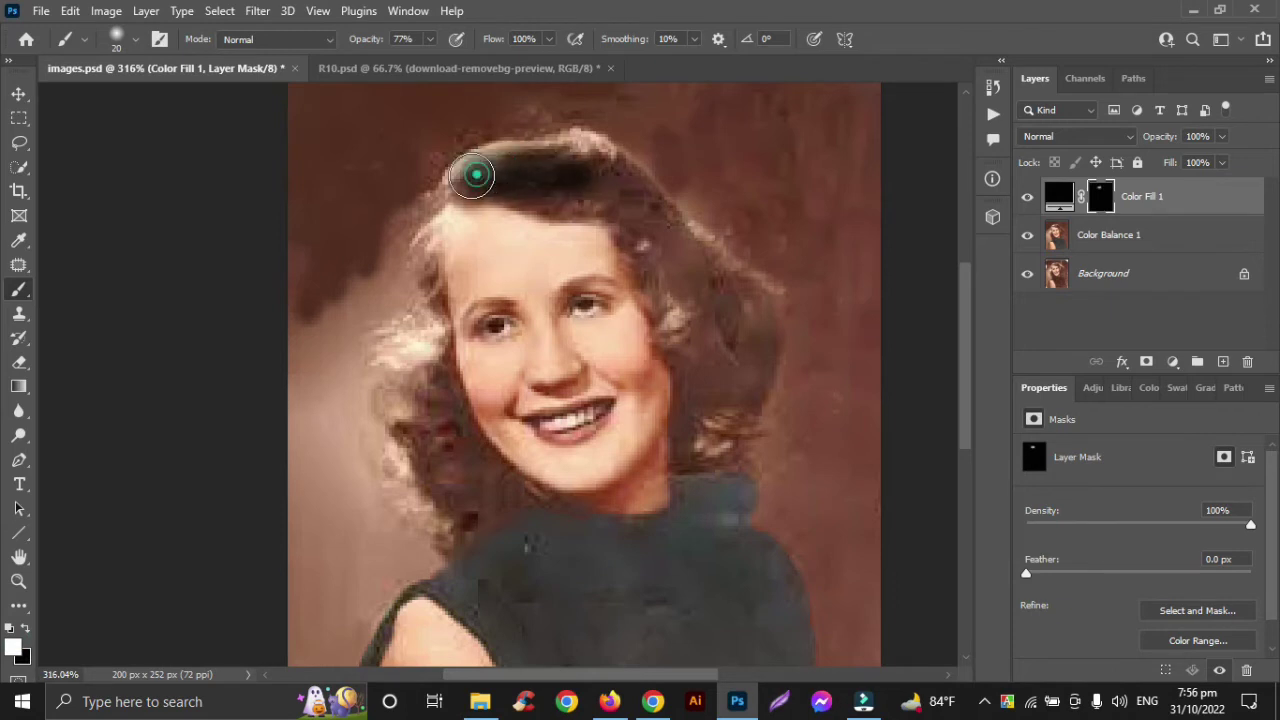
- Paint white over the top of the hair on the fill mask and blend the fill layer as Soft Light
mouse_move(474, 177)
left_mouse_down()
mouse_move(569, 166)
mouse_move(662, 187)
left_mouse_up()
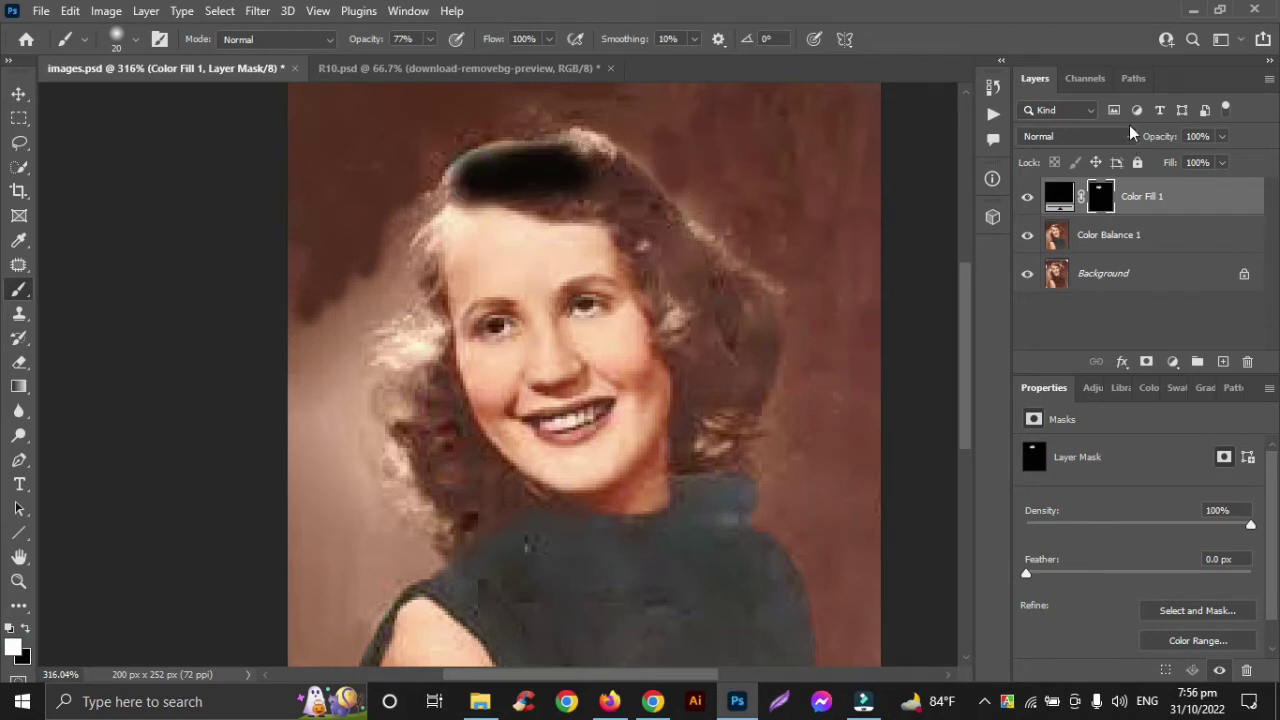
scroll(1129, 133, "down", 3)
left_click(1129, 136)
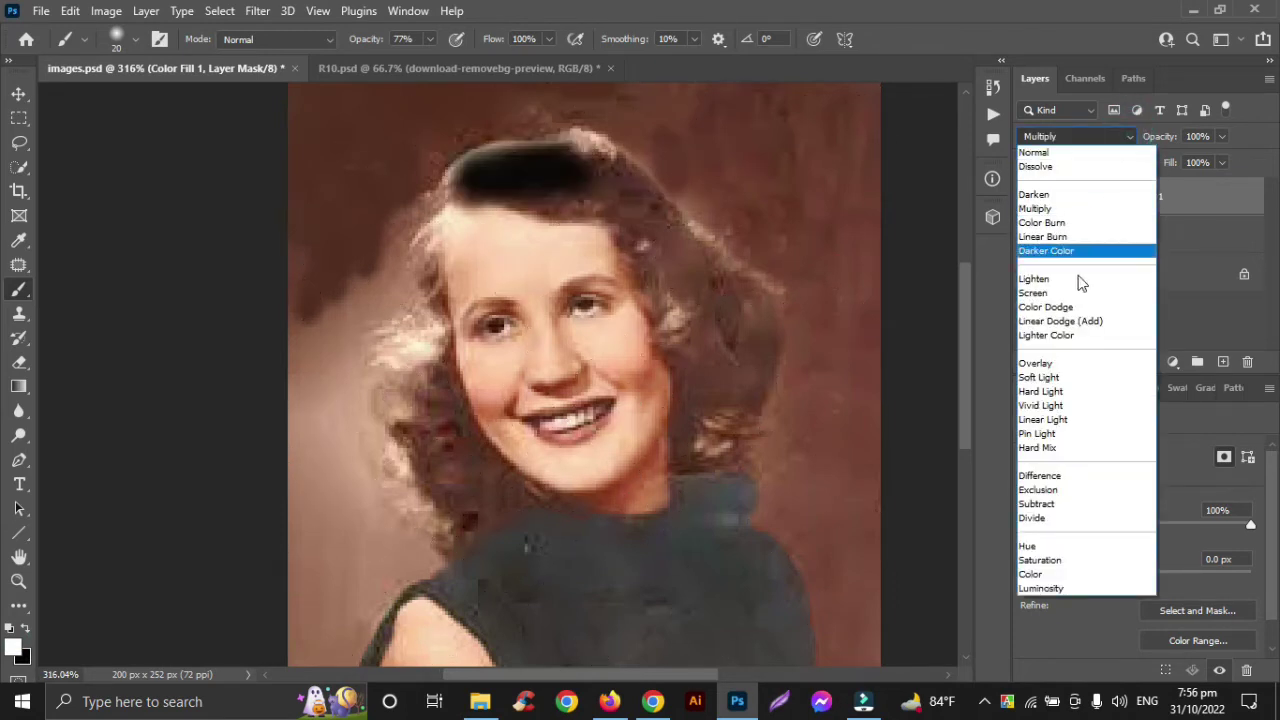
left_click(1066, 377)
- Paint white on the mask over the top, right and left edges of the hair to darken it
left_click_drag(580, 149, 677, 220)
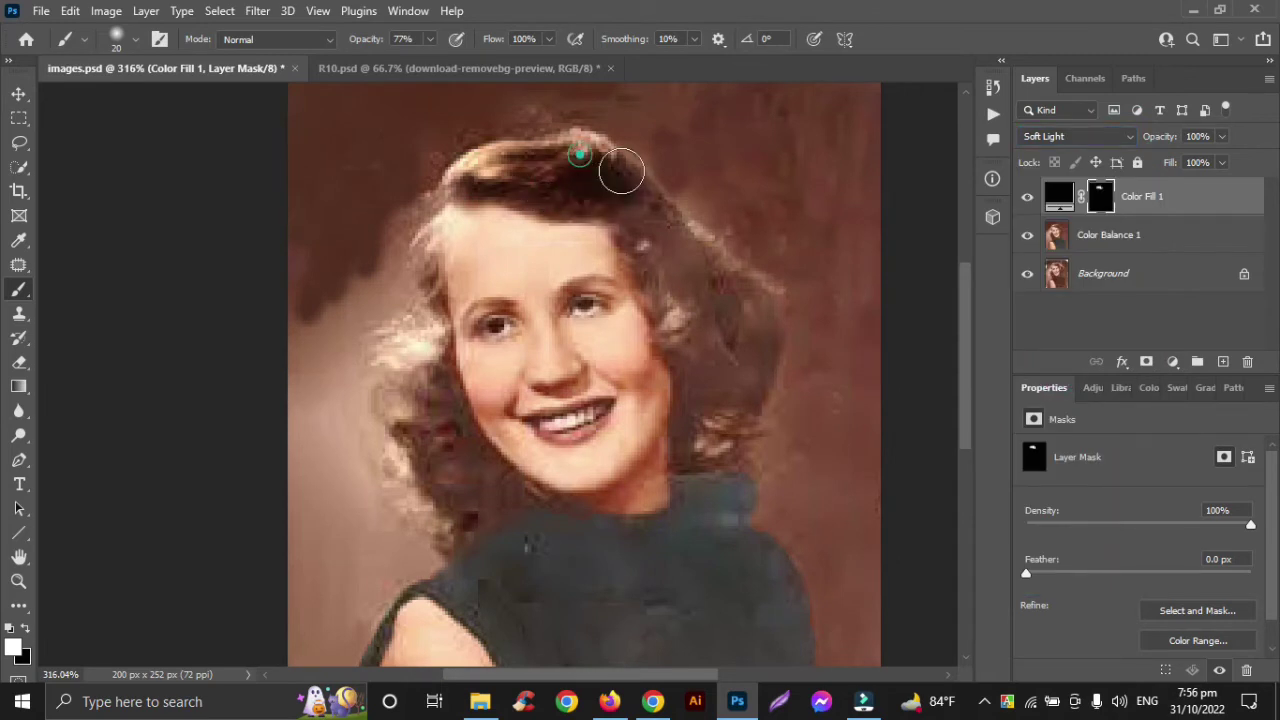
left_click_drag(601, 198, 677, 314)
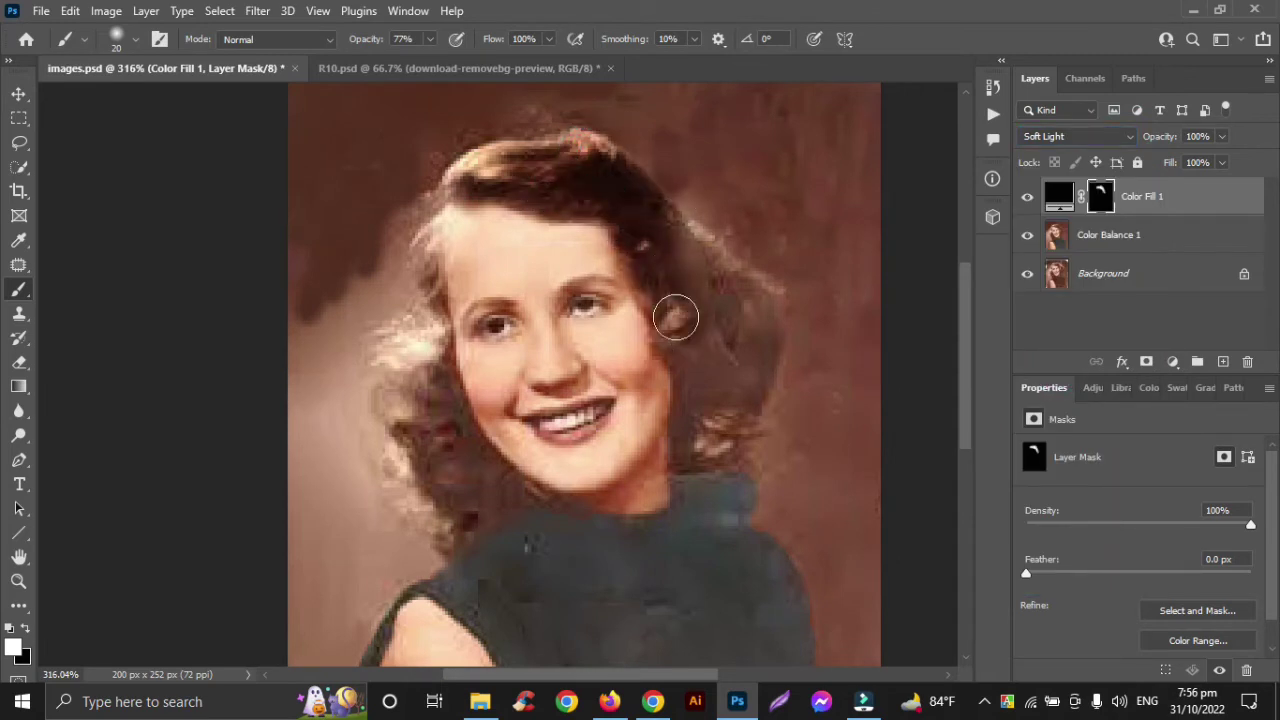
mouse_move(693, 413)
left_mouse_down()
mouse_move(706, 443)
mouse_move(723, 323)
left_mouse_up()
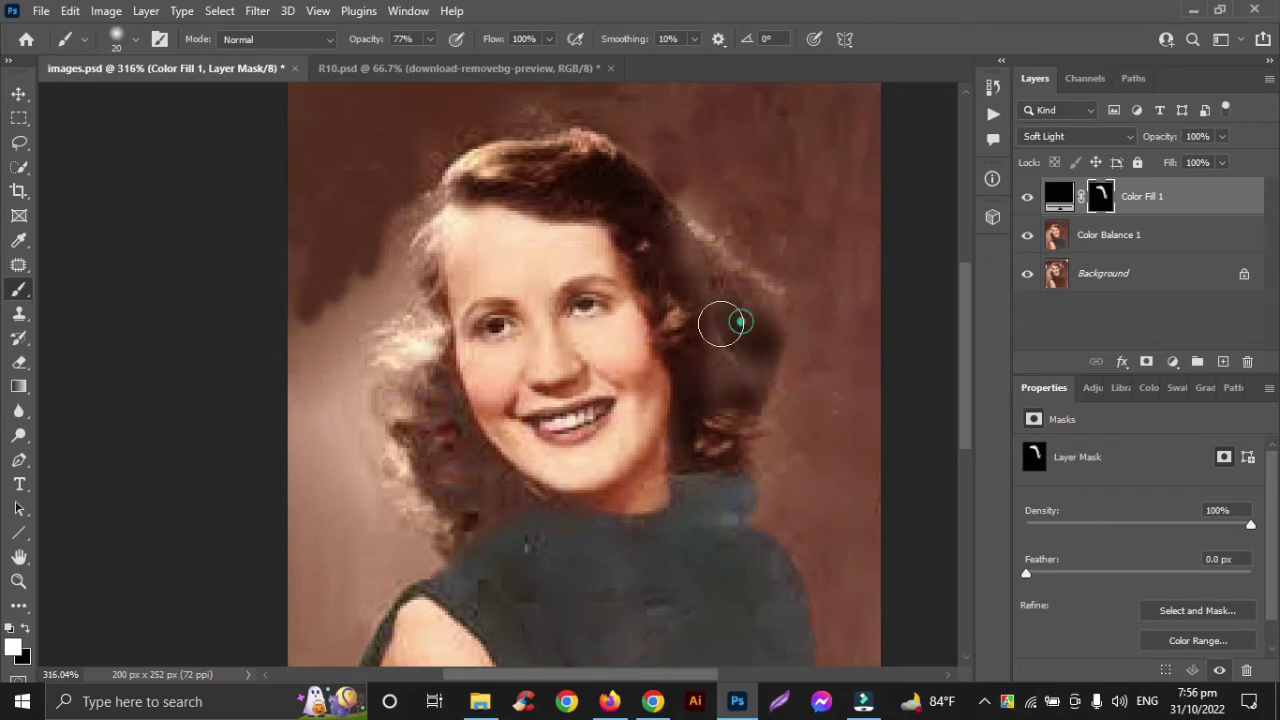
mouse_move(740, 367)
left_mouse_down()
mouse_move(759, 333)
mouse_move(674, 220)
mouse_move(723, 314)
left_mouse_up()
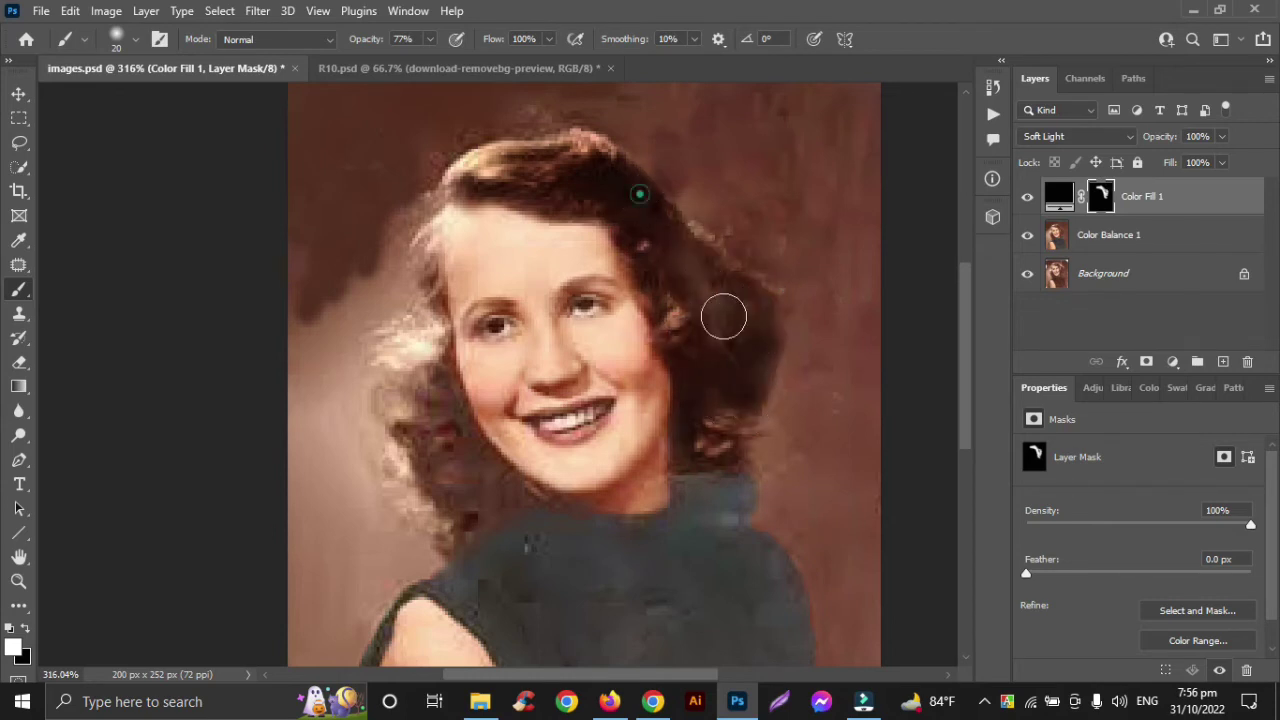
left_click_drag(733, 375, 723, 457)
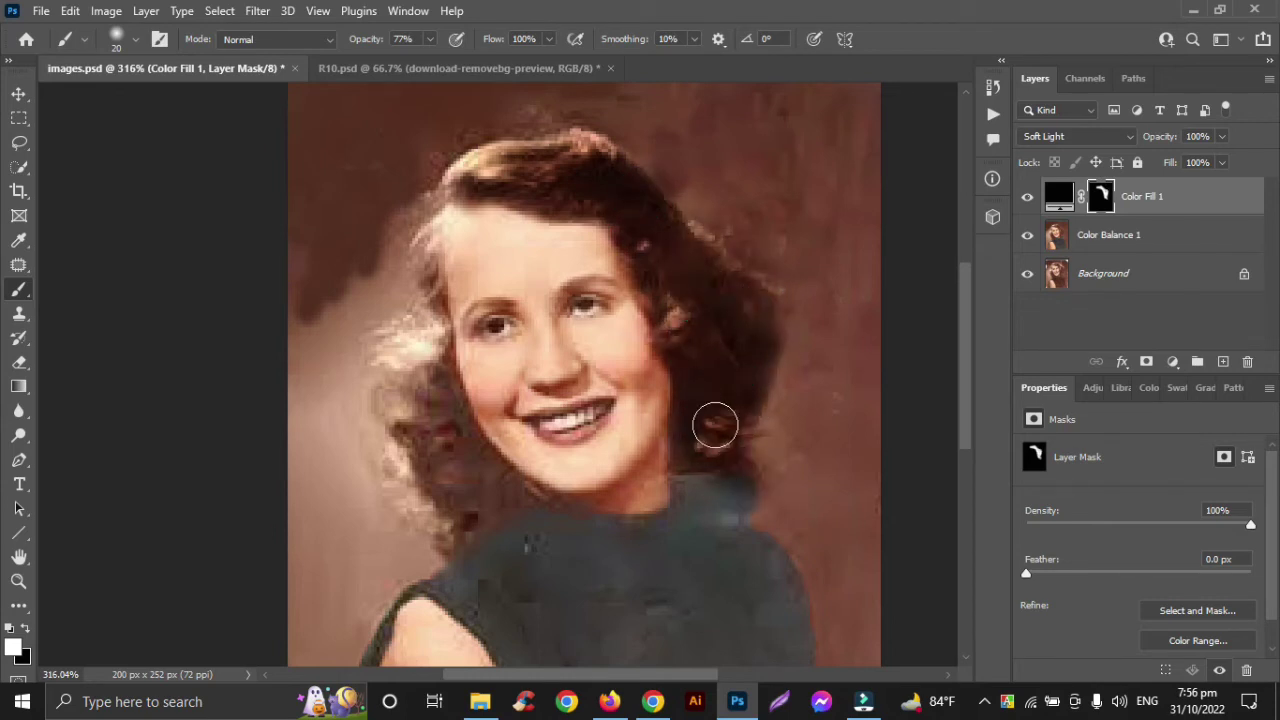
left_click_drag(443, 216, 414, 297)
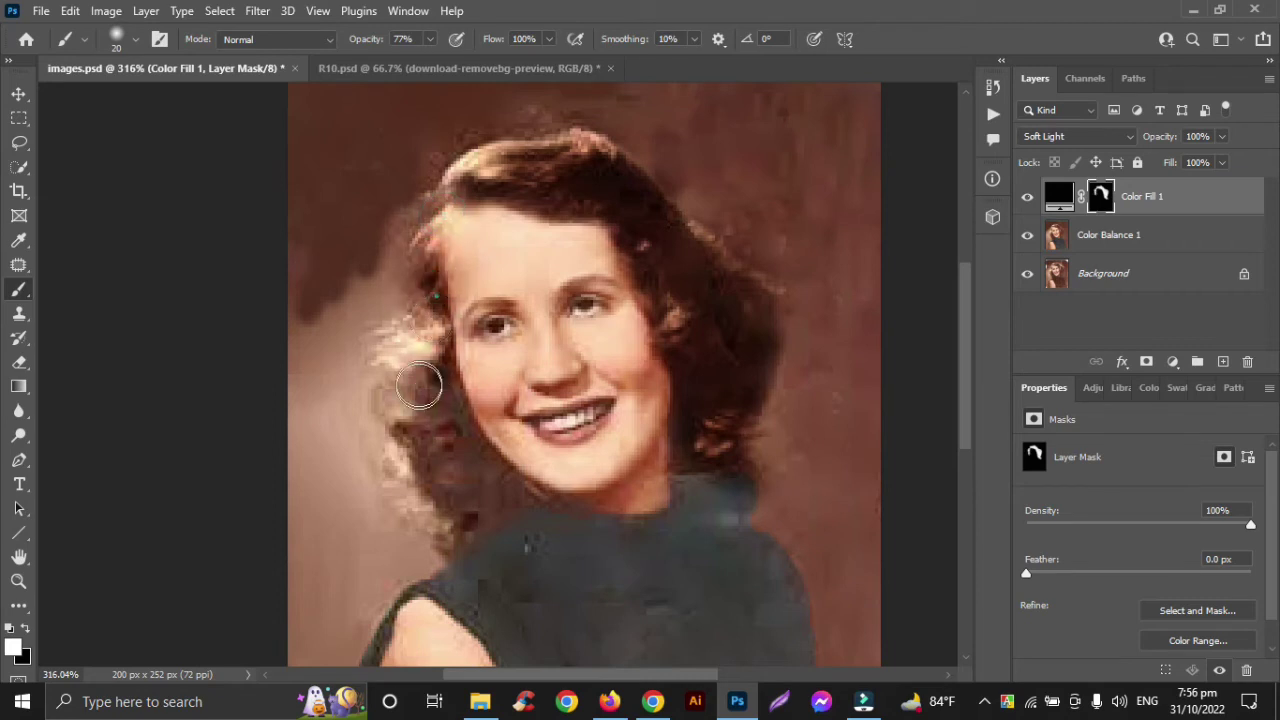
left_click_drag(391, 376, 423, 514)
mouse_move(409, 471)
left_mouse_down()
mouse_move(471, 546)
mouse_move(494, 500)
mouse_move(521, 505)
mouse_move(466, 517)
mouse_move(560, 517)
mouse_move(434, 494)
left_mouse_up()
left_click_drag(717, 429, 731, 360)
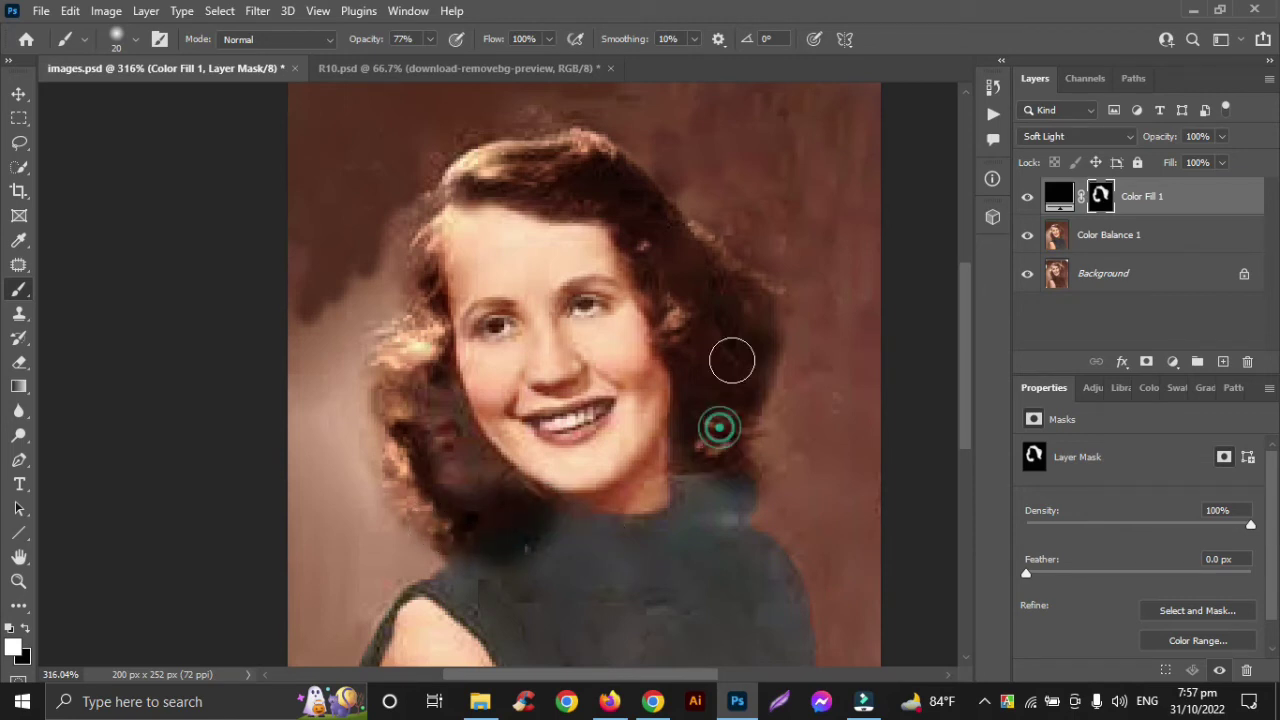
mouse_move(481, 170)
left_mouse_down()
mouse_move(435, 180)
mouse_move(414, 257)
mouse_move(414, 495)
mouse_move(428, 528)
left_mouse_up()
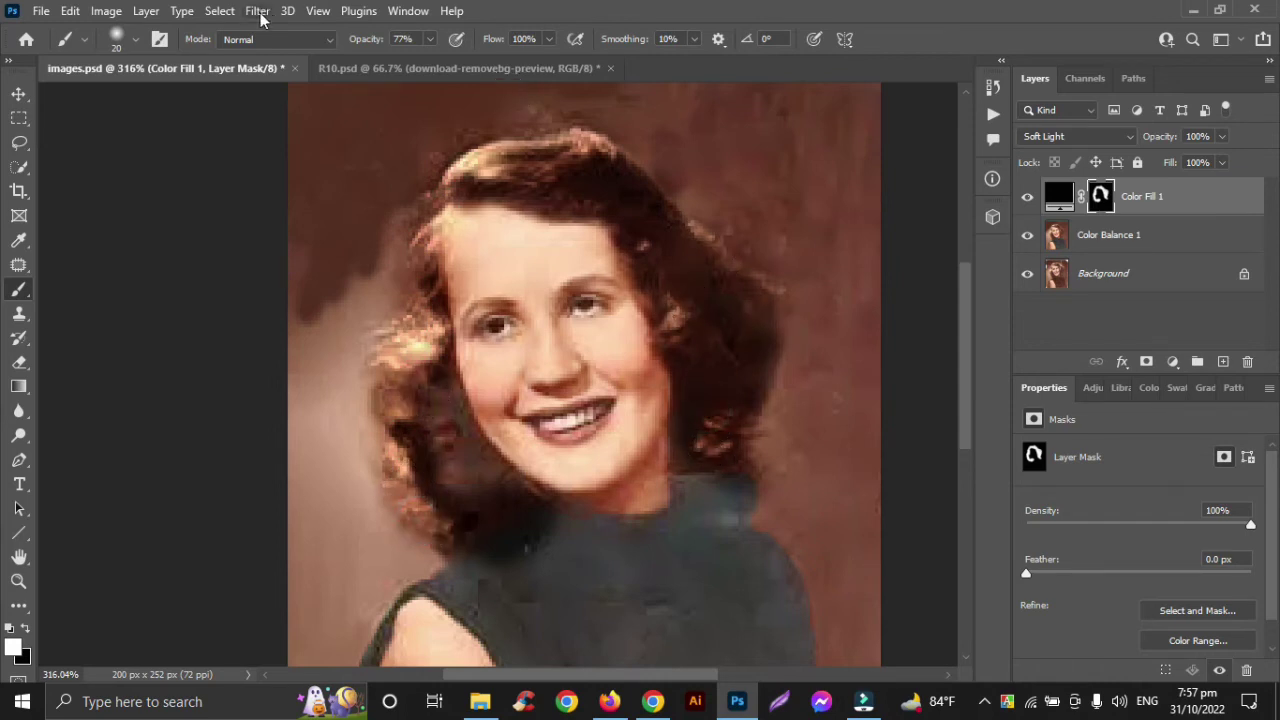
- Darken more hair near the jaw and right cheek by painting on the Color Fill 1 mask
left_click(18, 93)
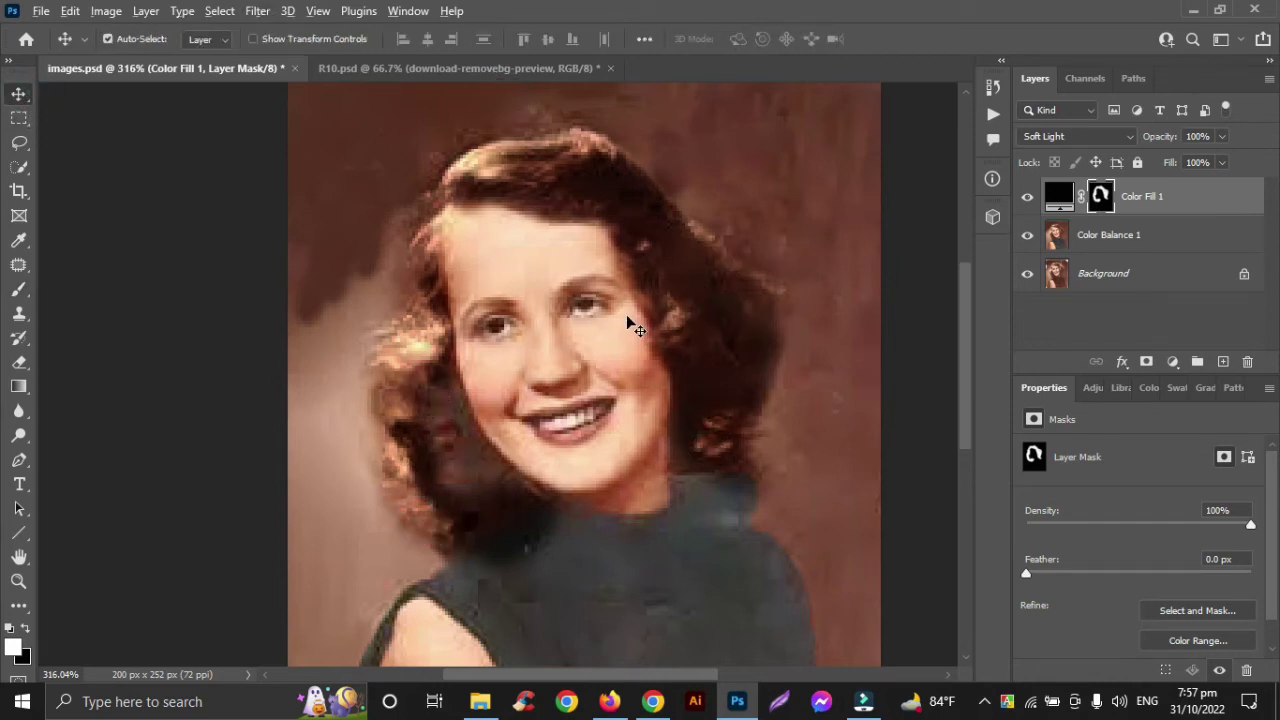
scroll(626, 314, "down", 2)
scroll(626, 321, "down", 2)
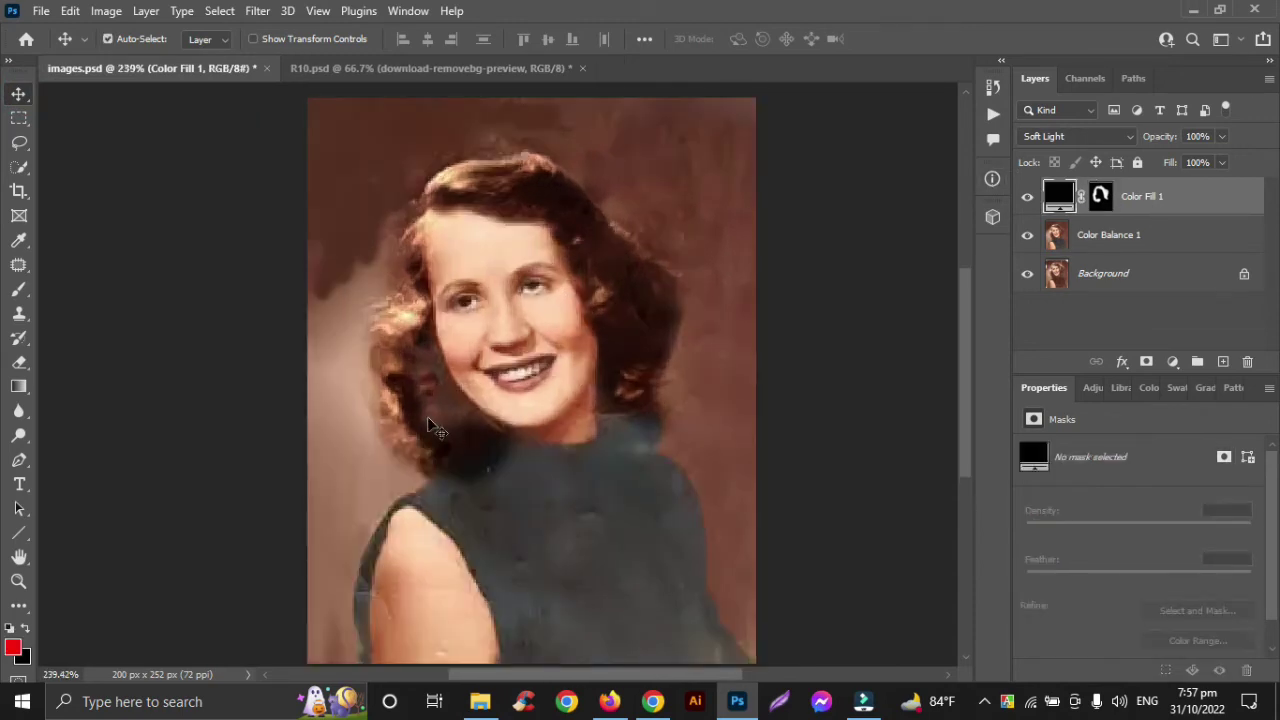
left_click(1100, 197)
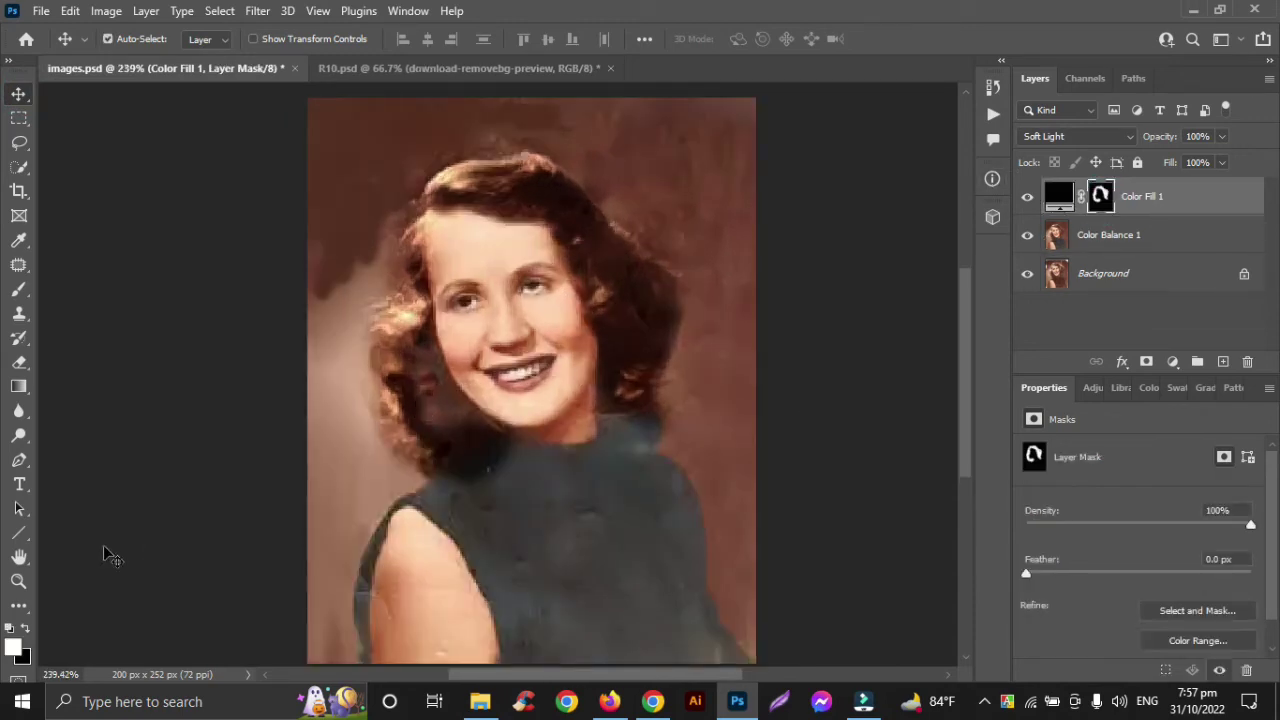
left_click(19, 289)
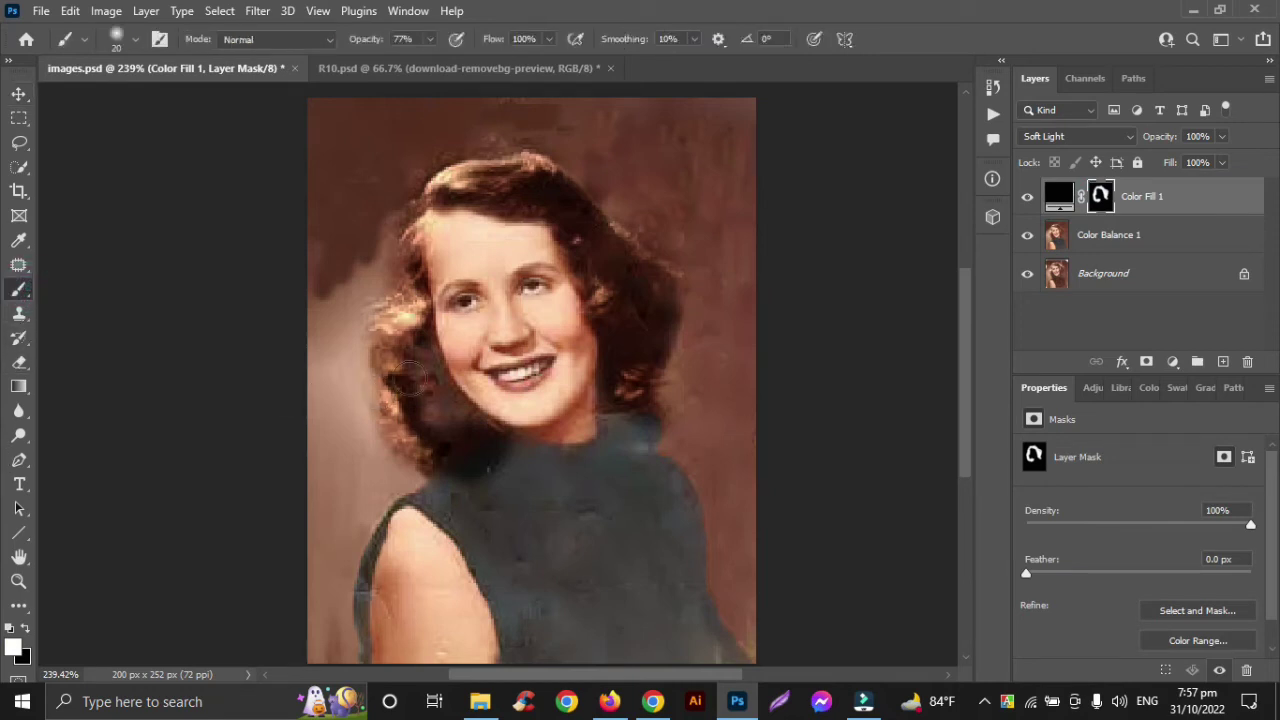
mouse_move(450, 432)
left_mouse_down()
mouse_move(521, 440)
mouse_move(613, 377)
left_mouse_up()
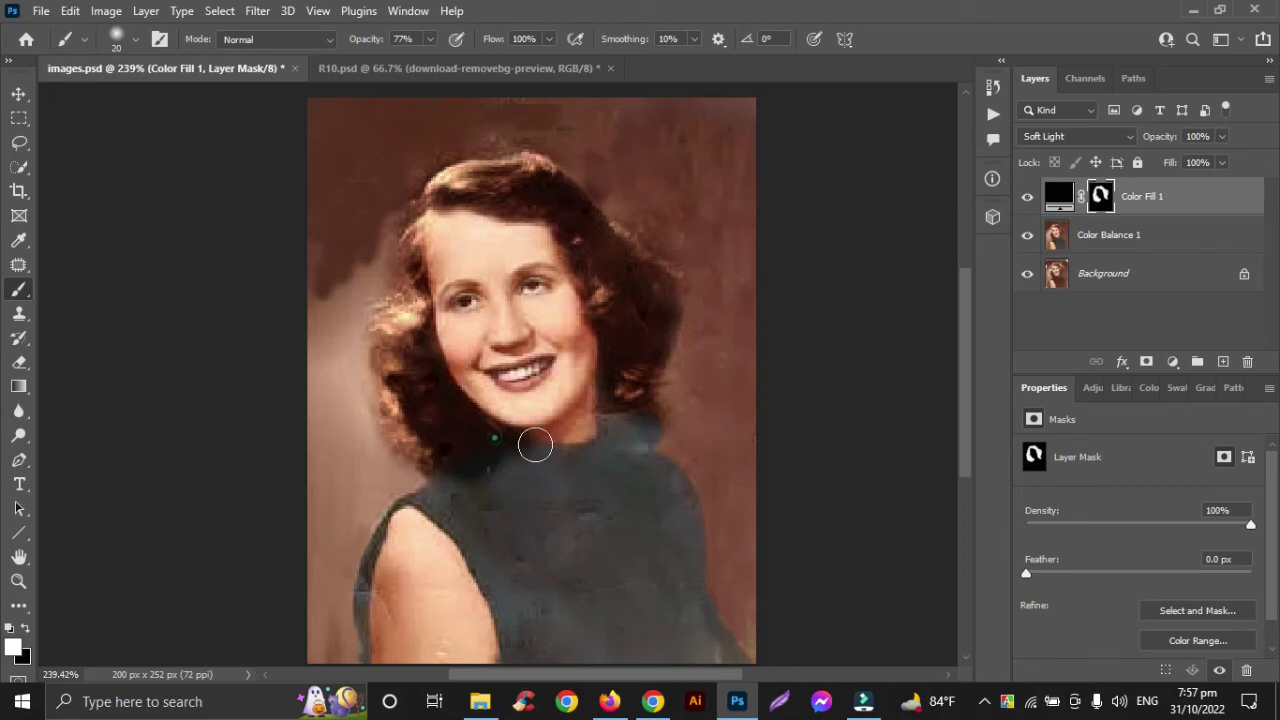
left_click_drag(612, 344, 608, 386)
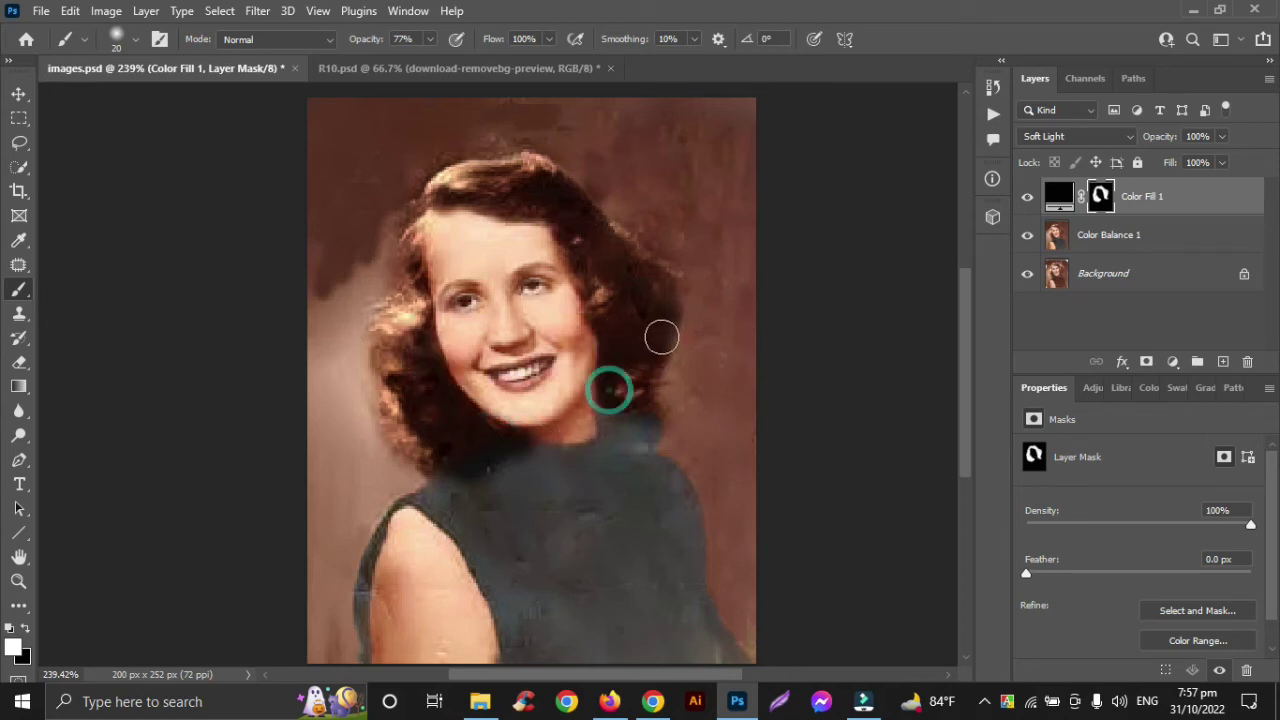
mouse_move(663, 331)
left_mouse_down()
mouse_move(663, 349)
mouse_move(663, 286)
mouse_move(655, 376)
left_mouse_up()
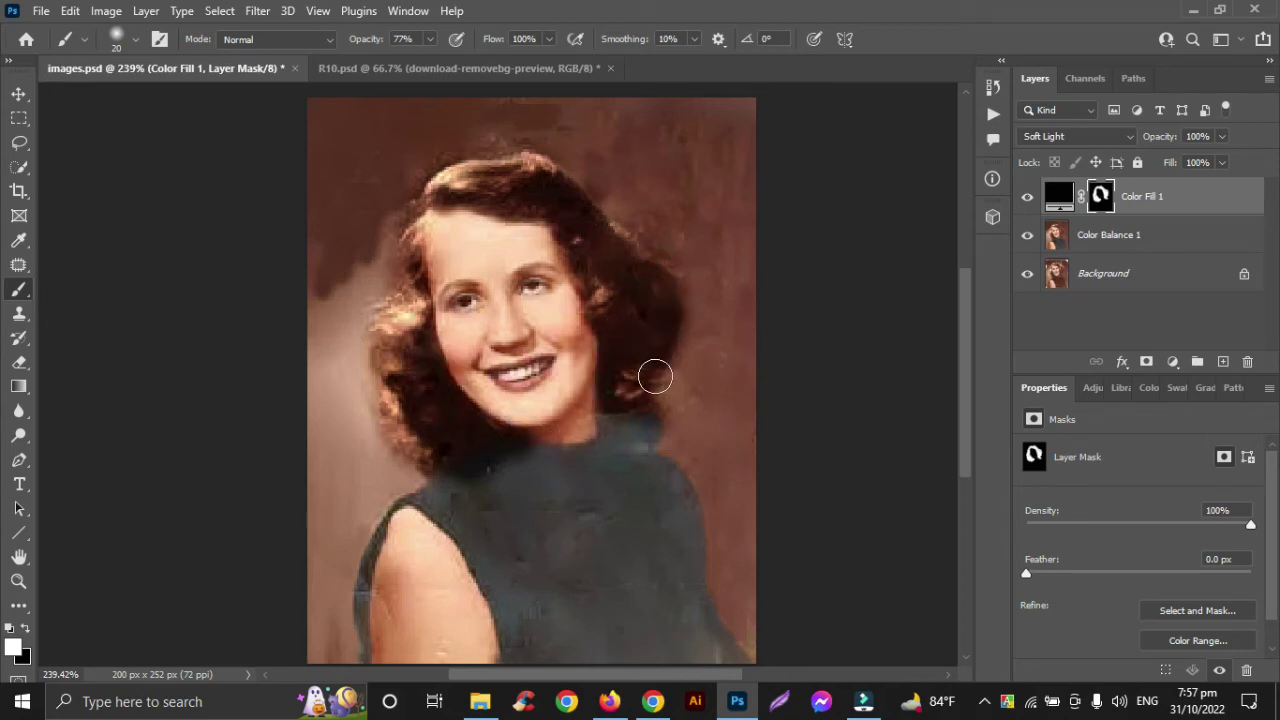
- Merge Color Fill 1 with Color Balance 1 and add a new empty Layer 1 above it
left_click(484, 437)
left_click(18, 94)
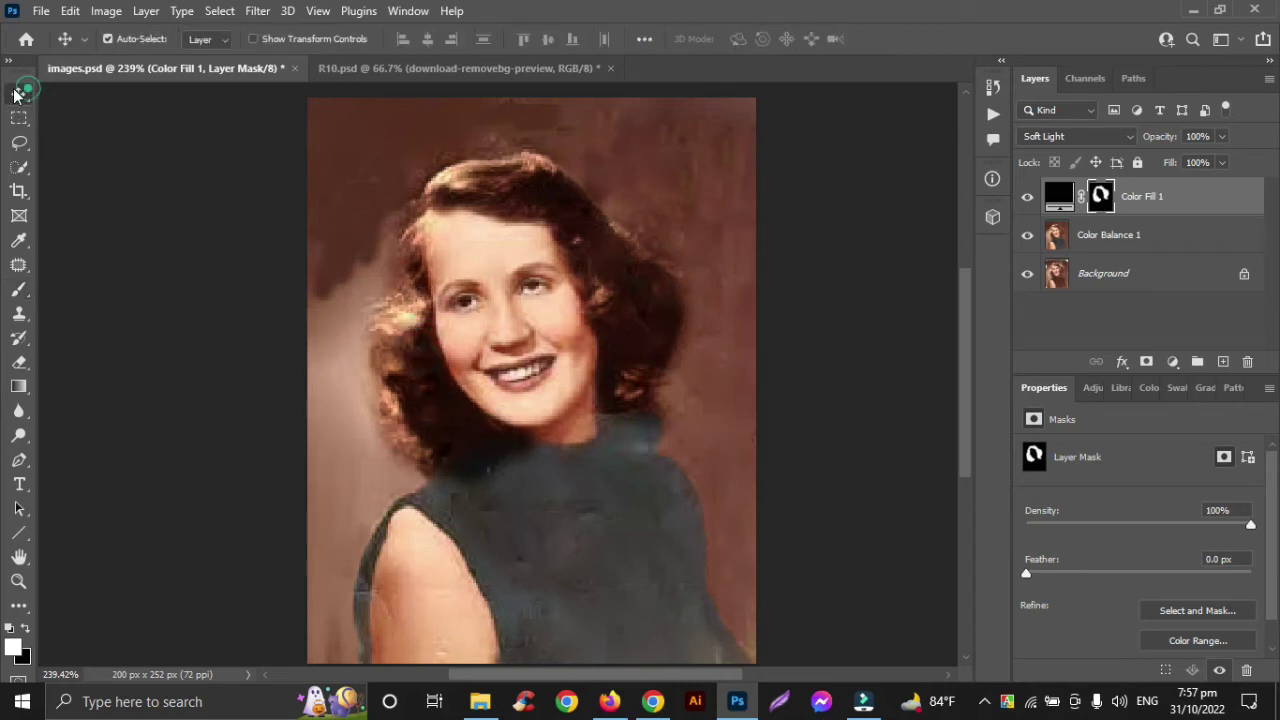
left_click(1214, 236, "shift")
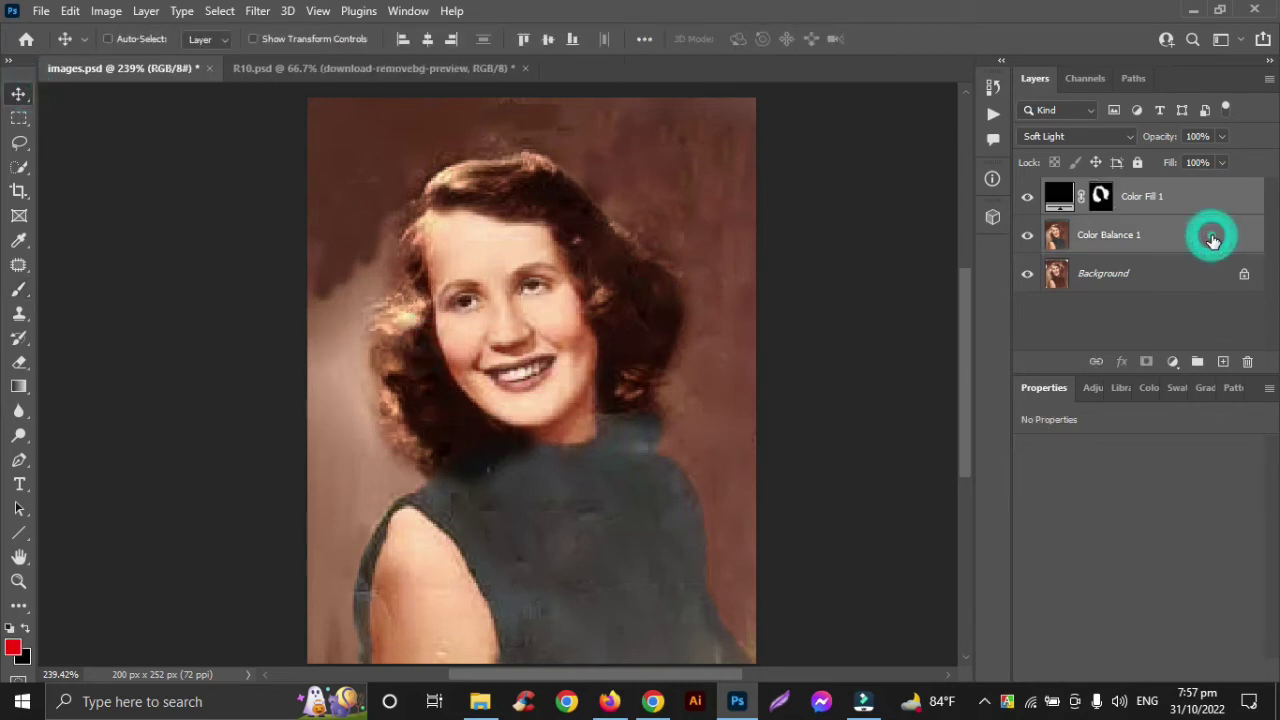
key("ctrl+e")
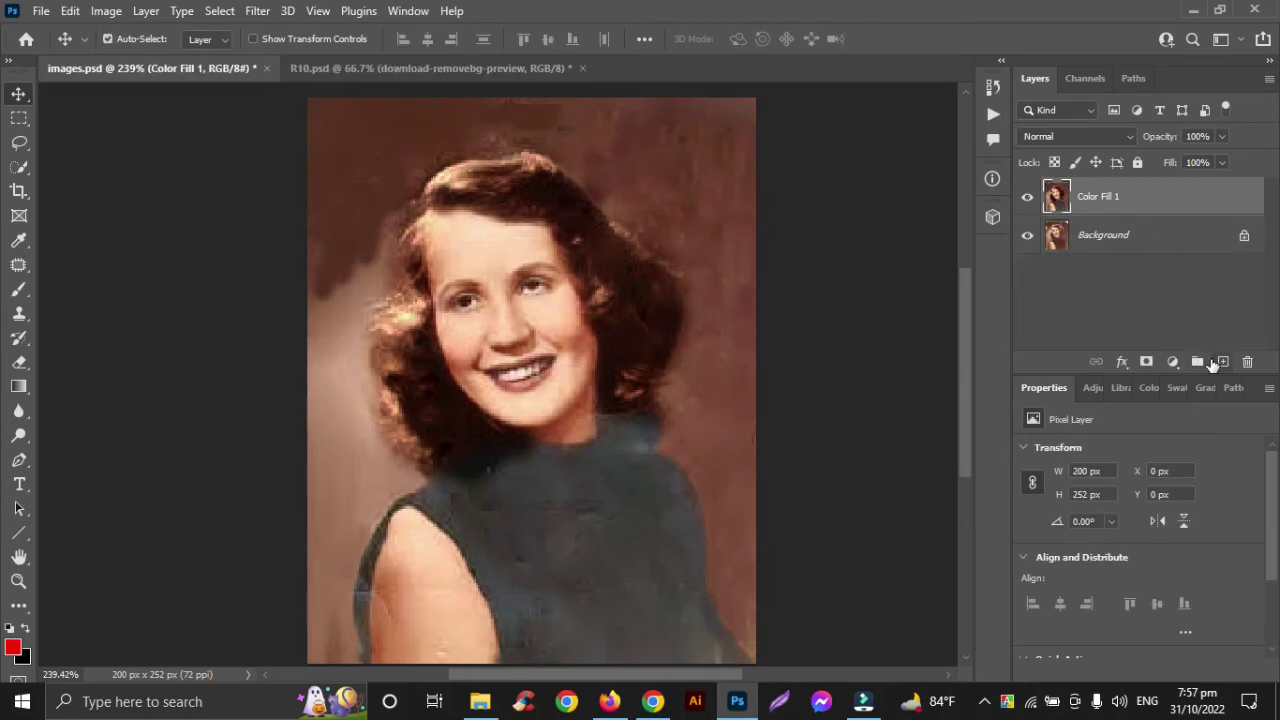
left_click(1221, 362)
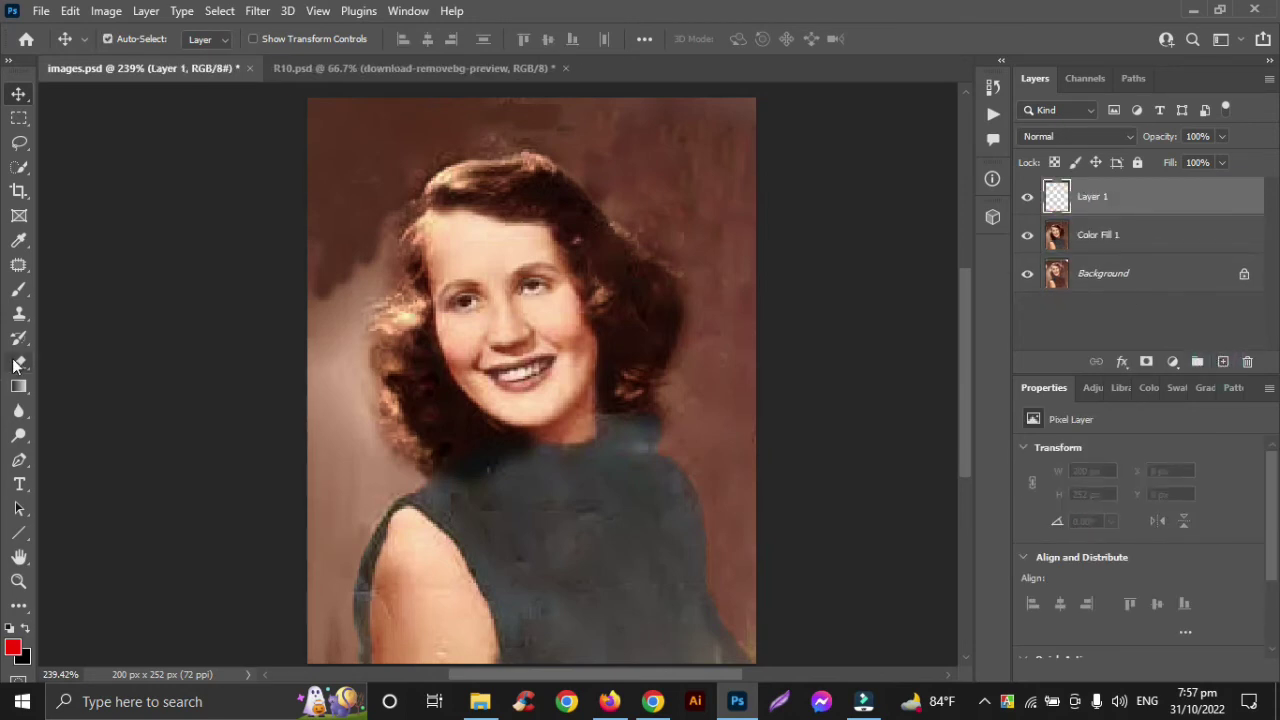
- With a smaller brush, paint the lower and upper lips bright red on Layer 1
left_click(19, 289)
scroll(520, 372, "up", 2)
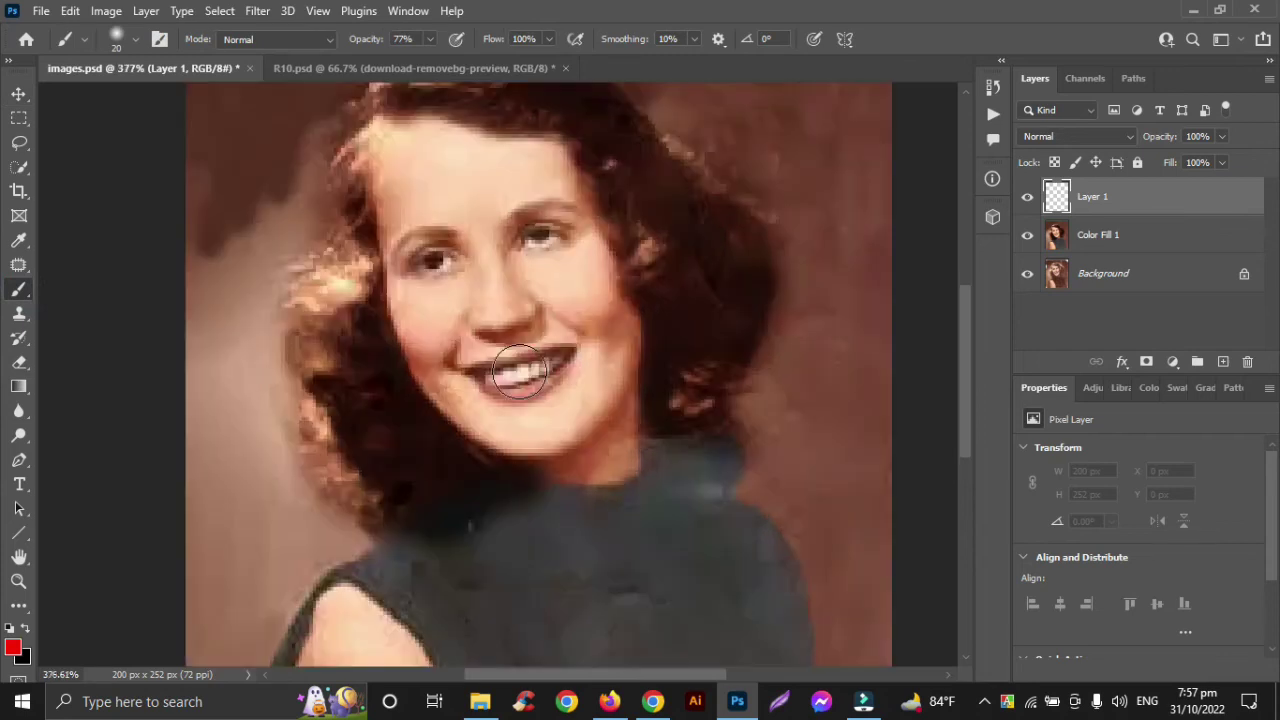
key("bracketleft")
key("bracketleft")
key("bracketleft")
left_click_drag(560, 370, 543, 385)
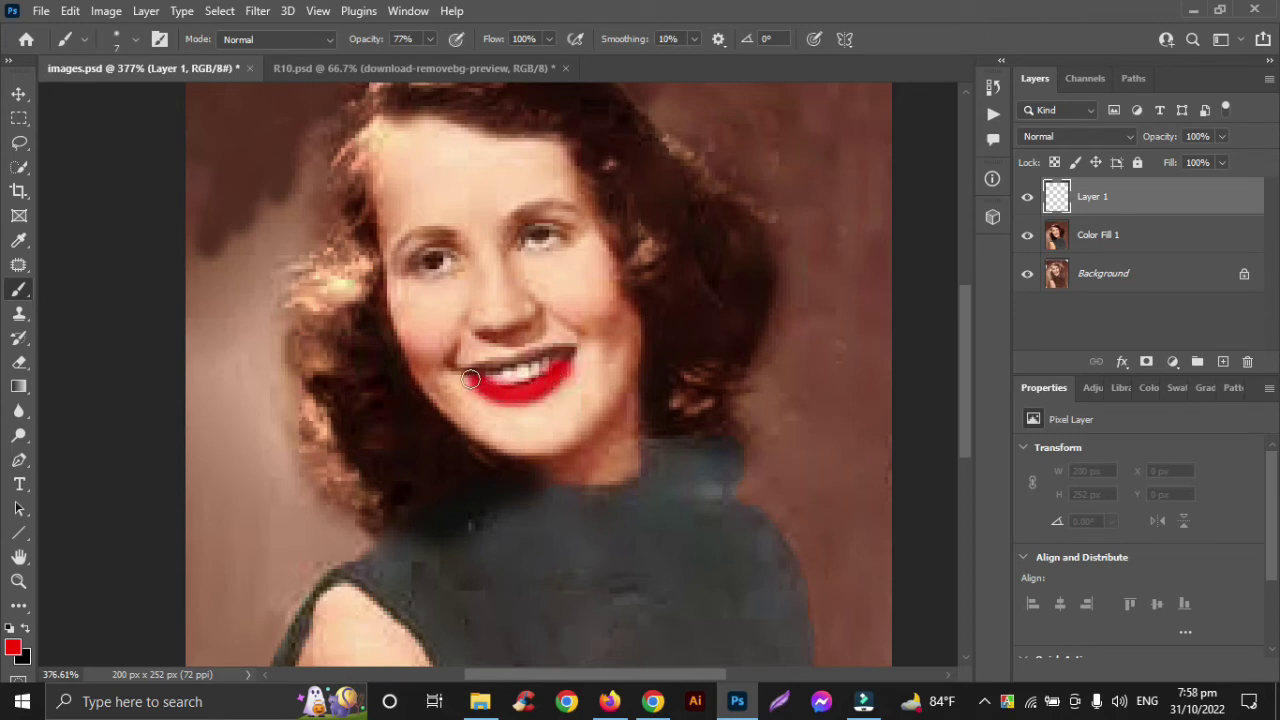
left_click_drag(471, 366, 551, 349)
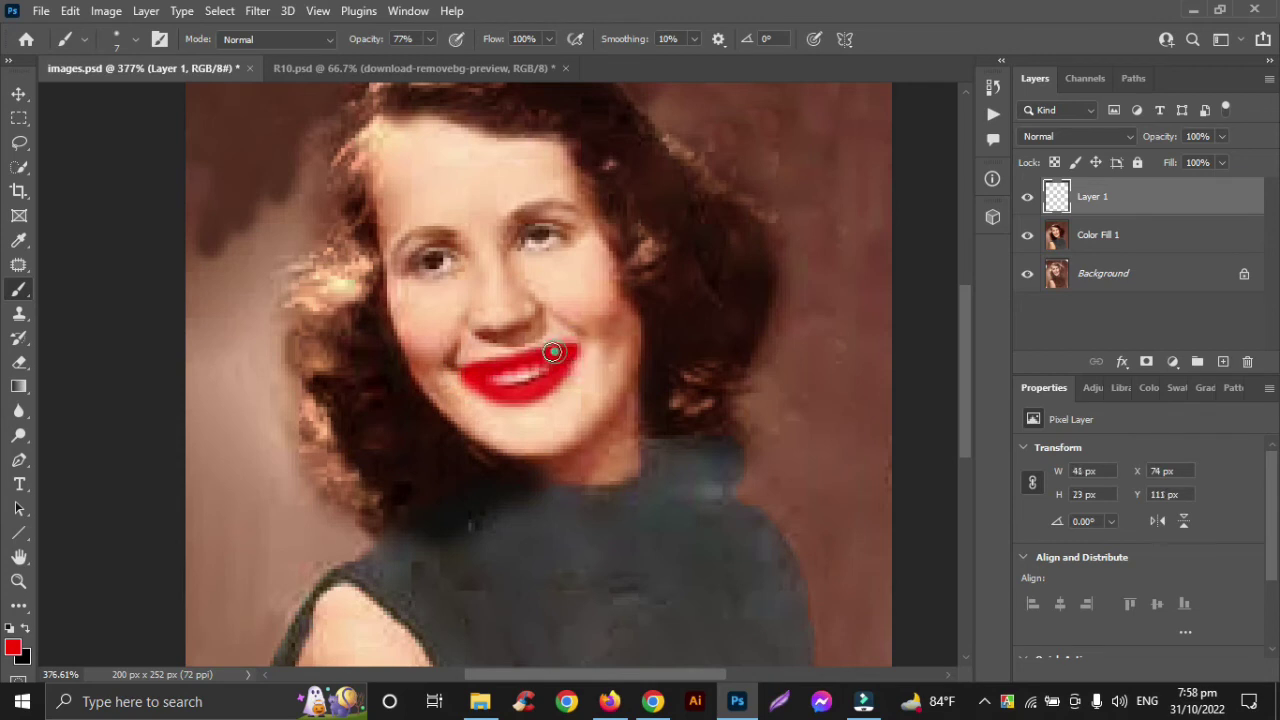
left_click(20, 95)
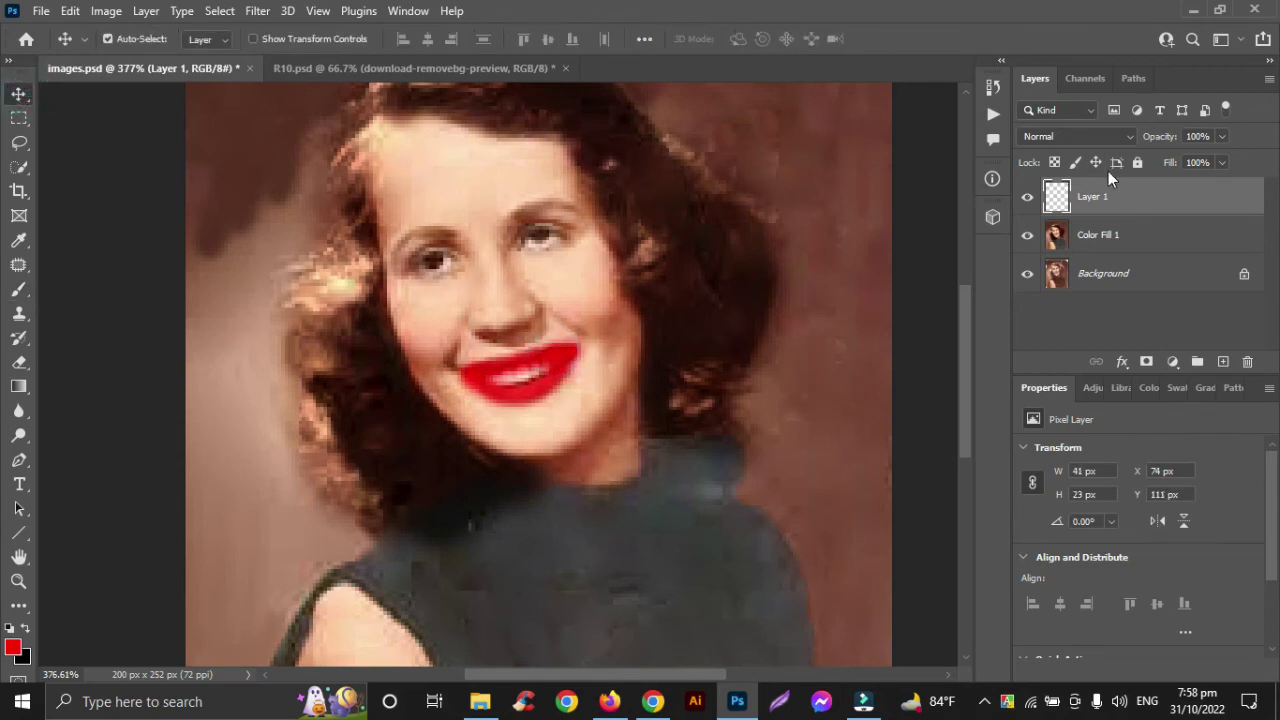
- Set Layer 1 to Multiply blending and give it a white layer mask
left_click(1128, 136)
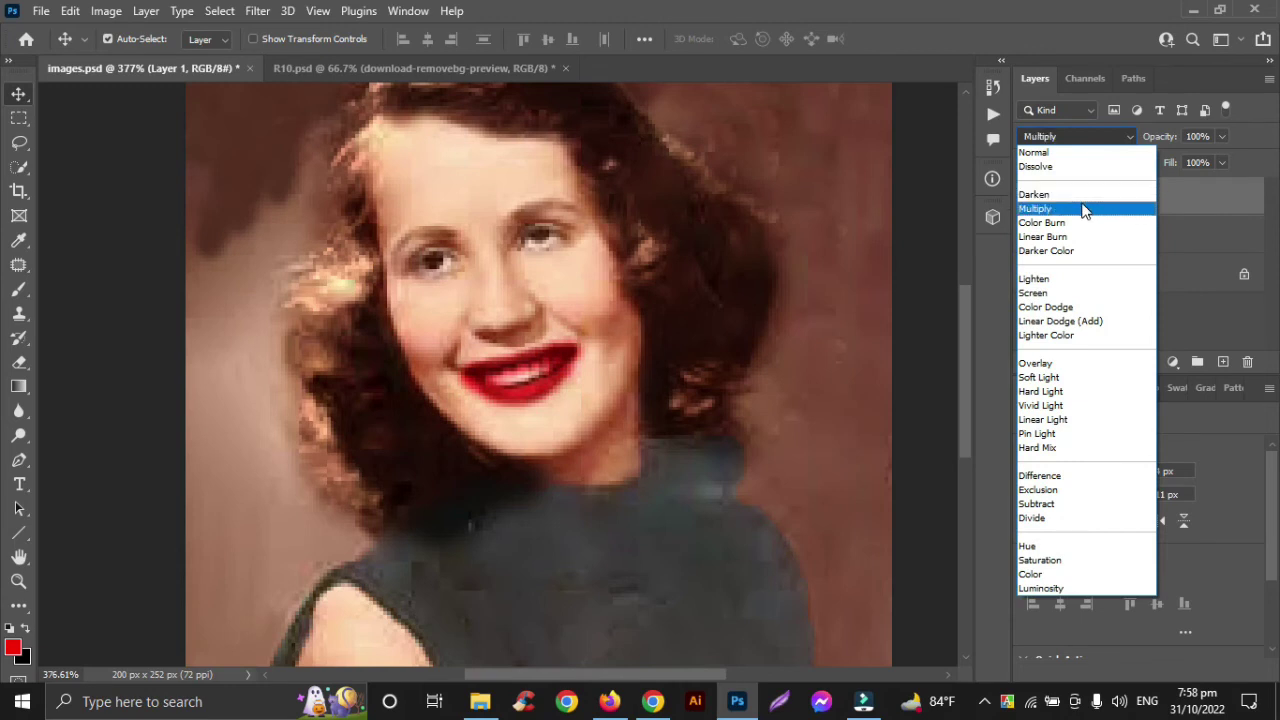
left_click(1084, 210)
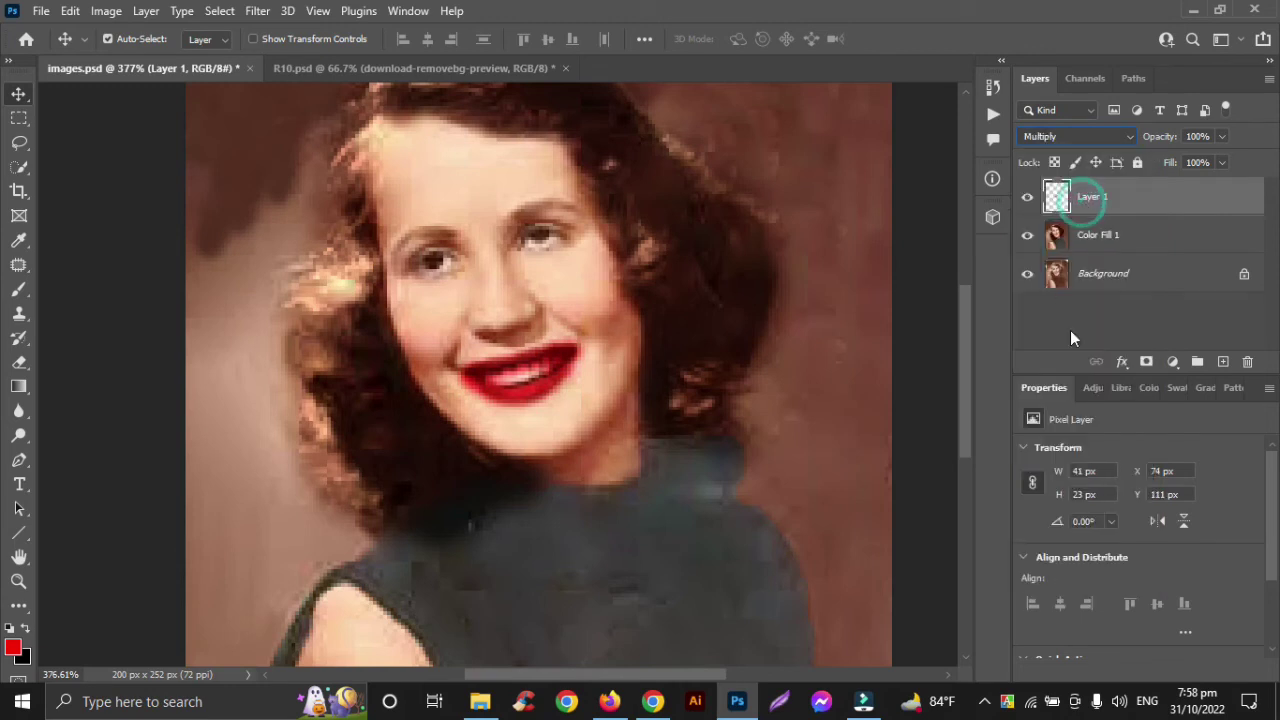
left_click(19, 290)
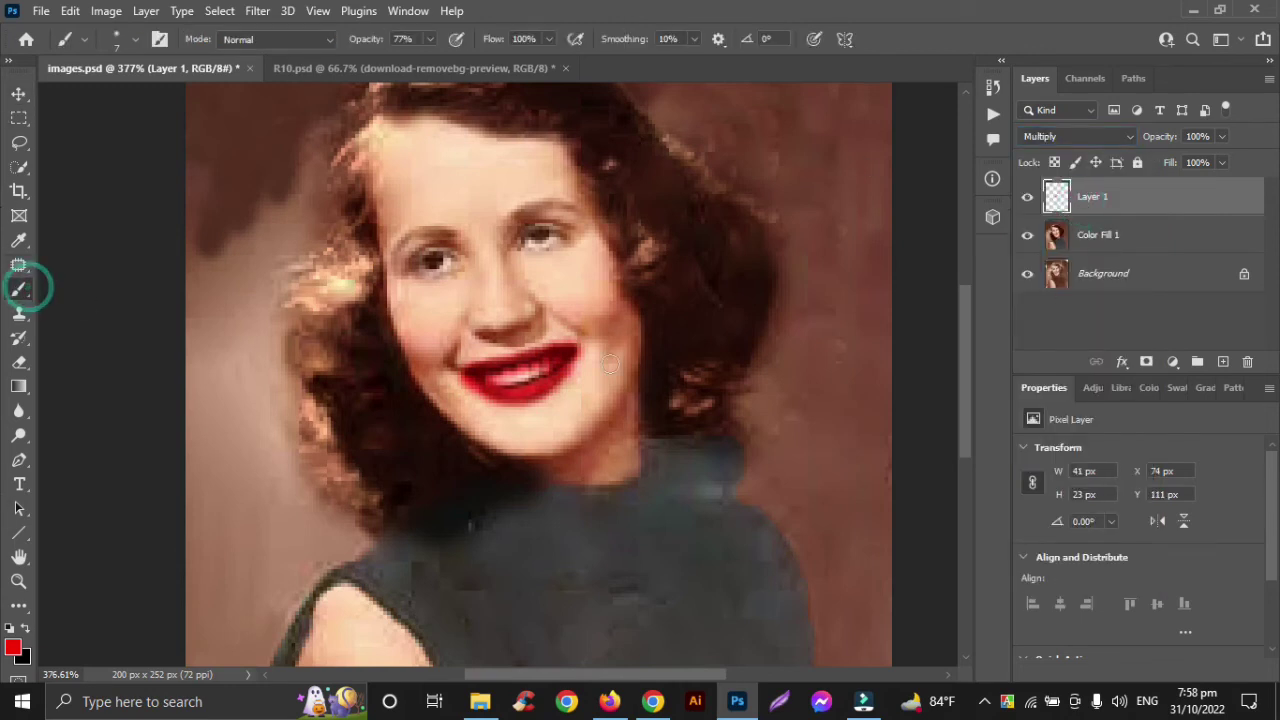
left_click(1146, 364)
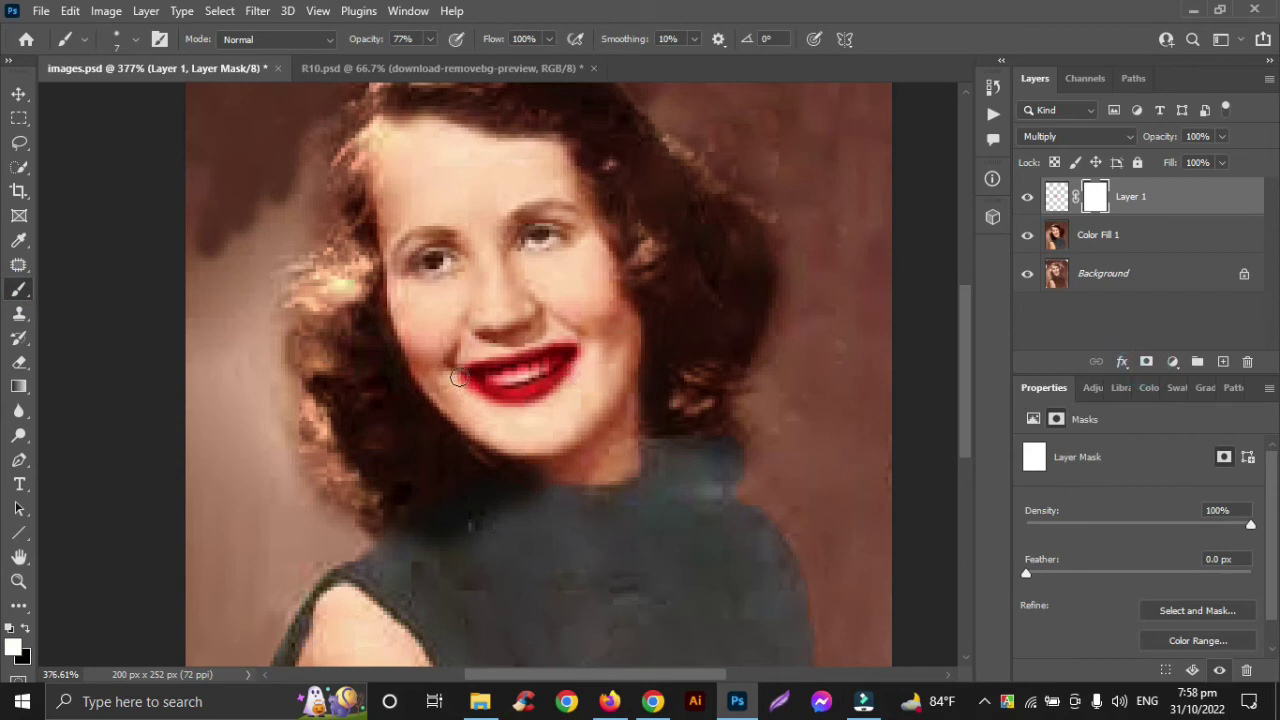
- Paint black on Layer 1's mask to clear red spill from the teeth and mouth corners
left_click(25, 628)
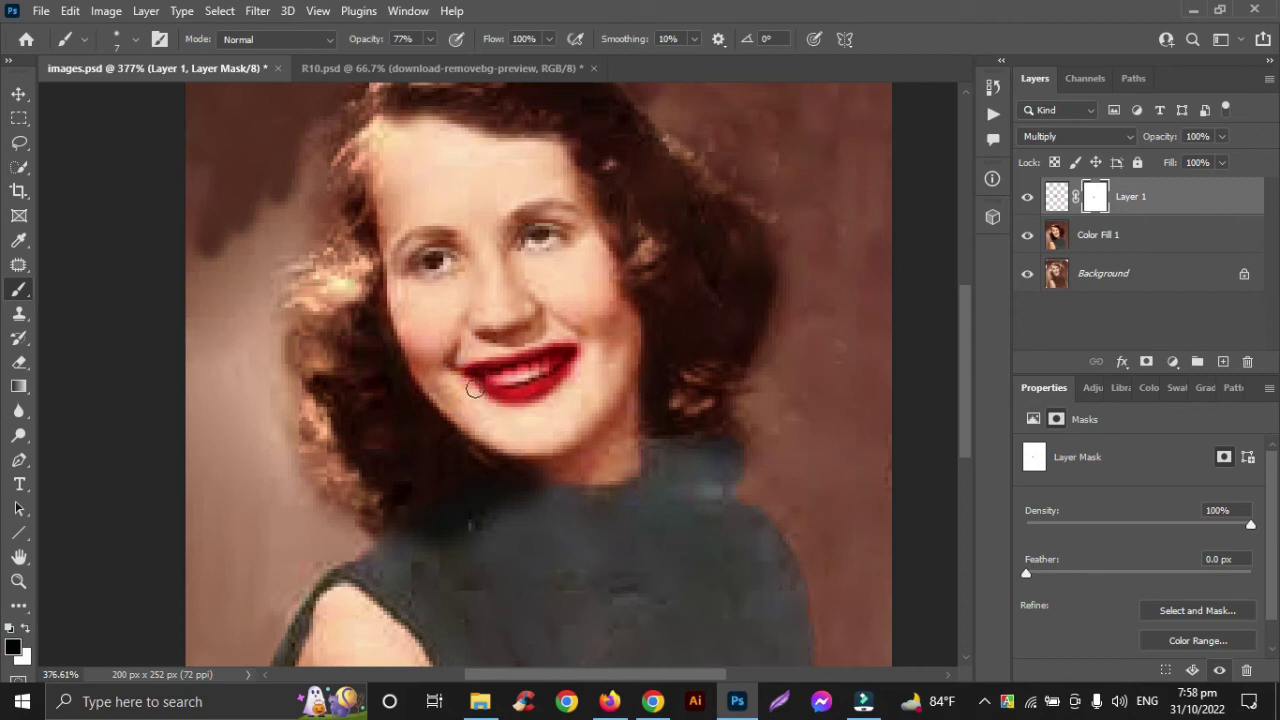
left_click(450, 378)
left_click(453, 365)
left_click(575, 376)
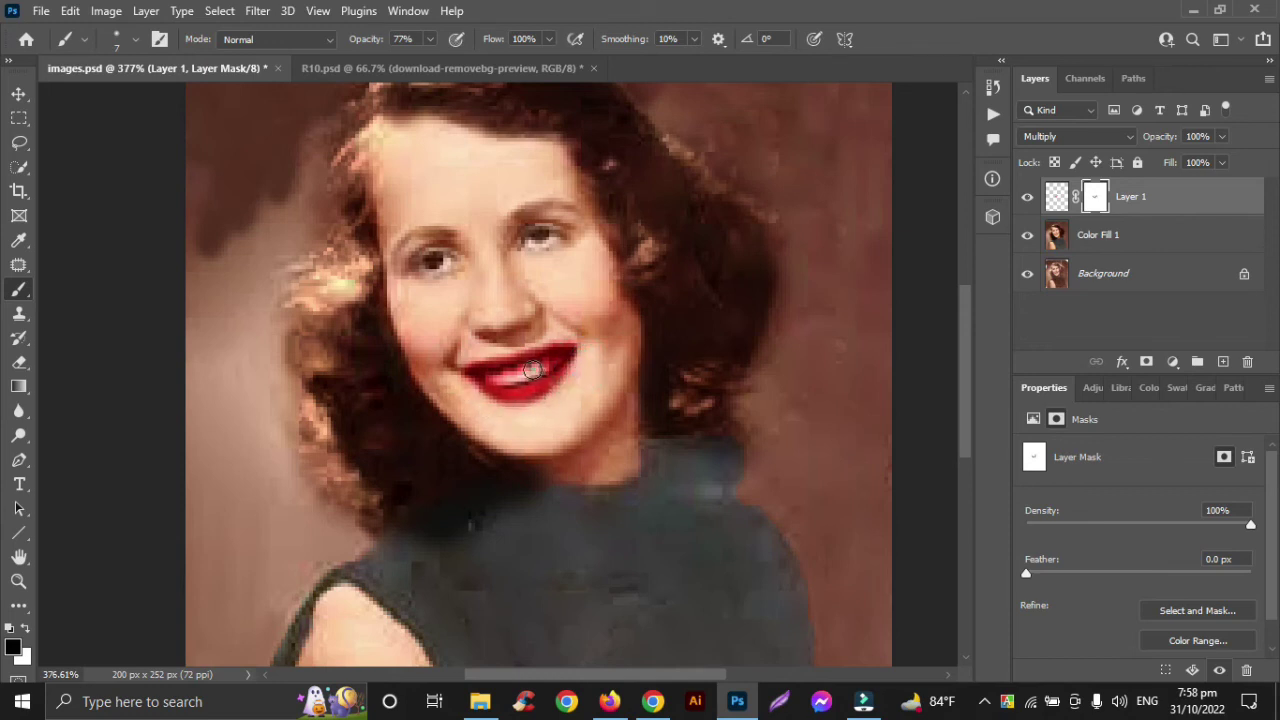
left_click(497, 378)
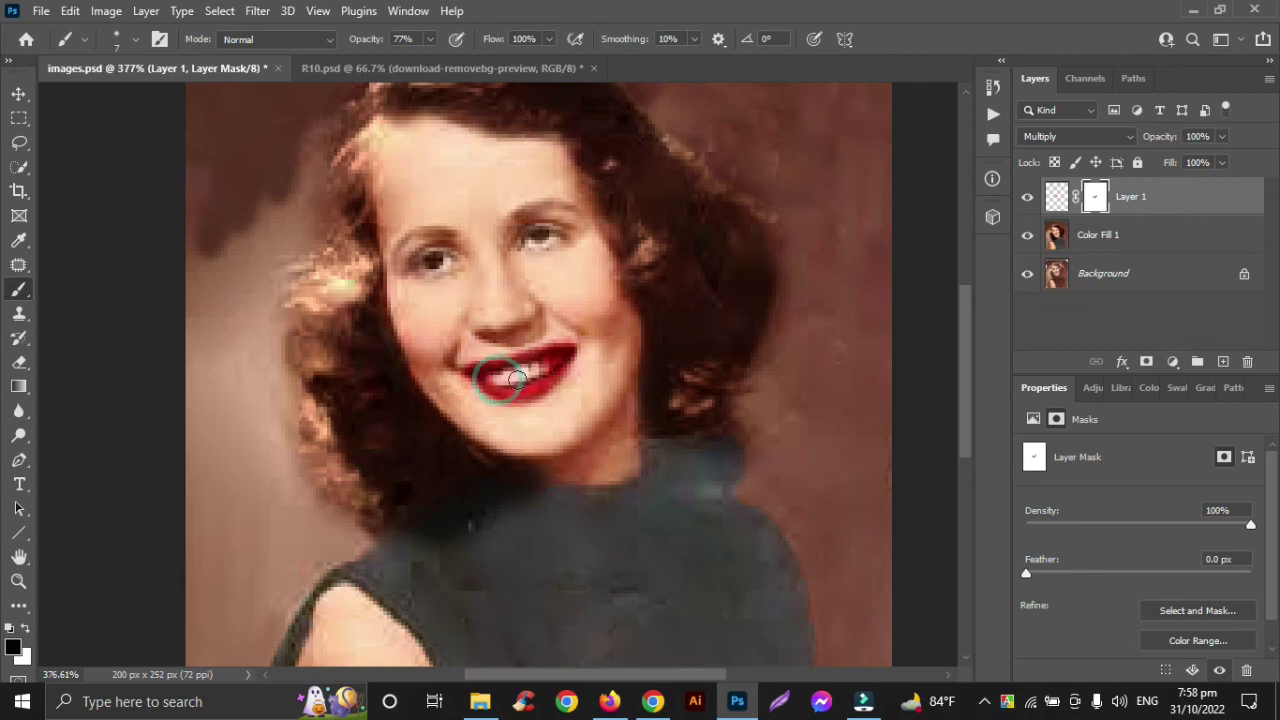
left_click(549, 365)
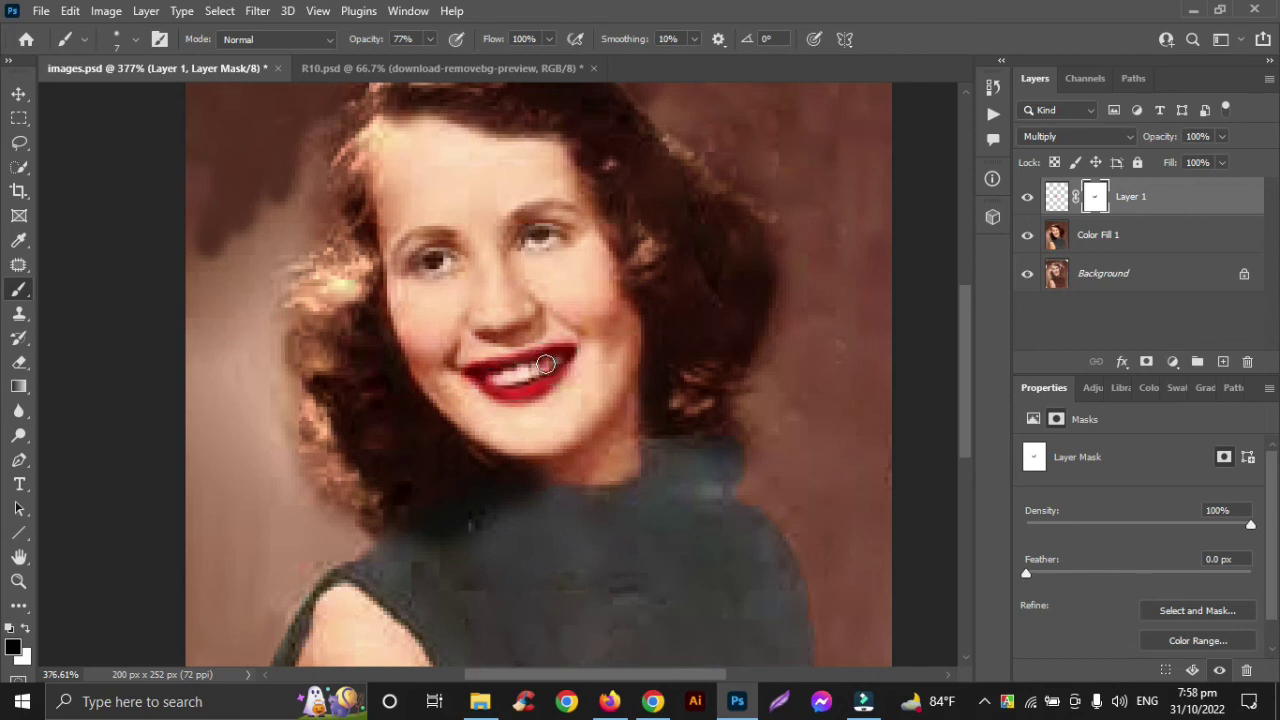
left_click(546, 365)
left_click(541, 368)
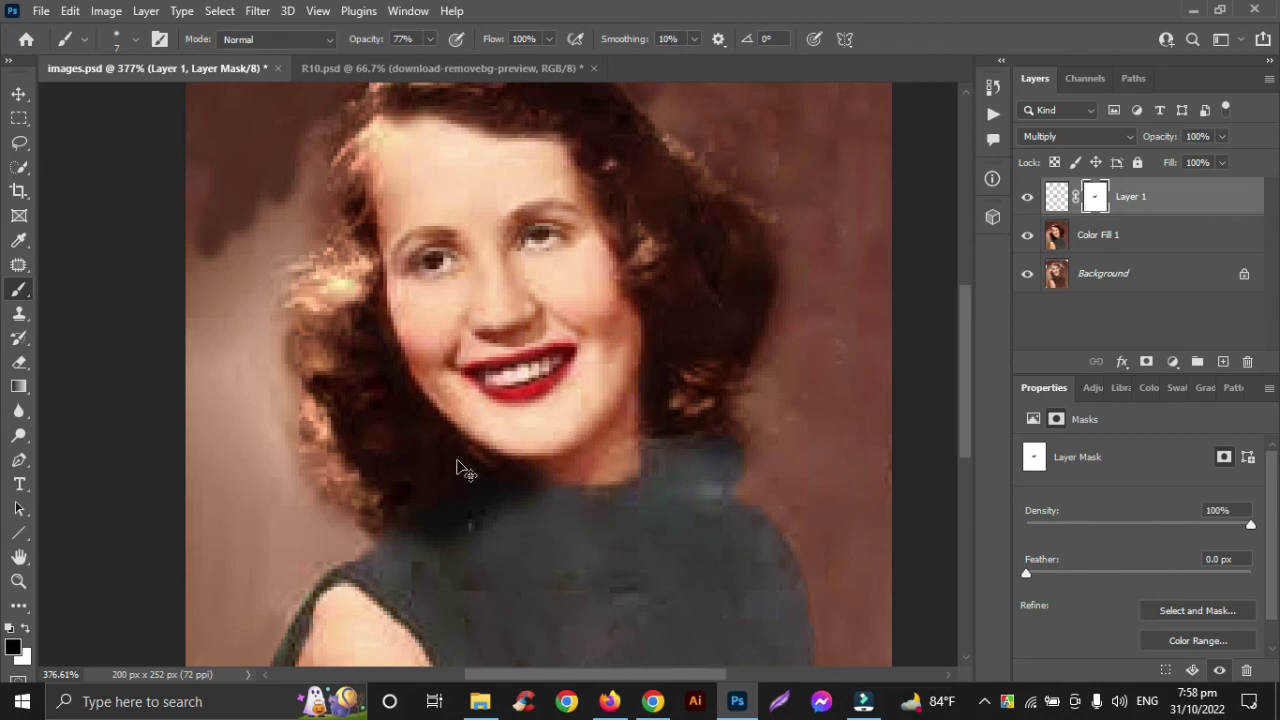
left_click_drag(460, 388, 487, 380)
left_click(489, 380)
left_click(503, 382)
left_click(19, 93)
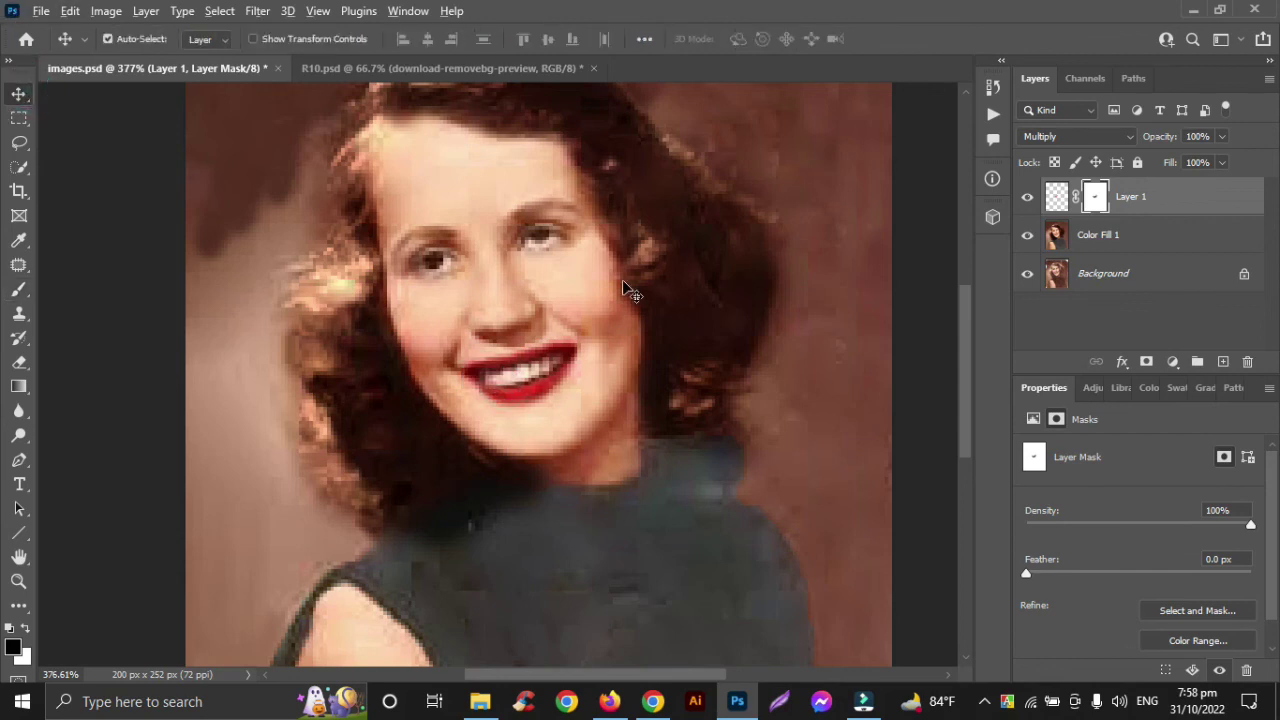
- Merge the red lip layer with Color Fill 1 into a single Layer 1
scroll(630, 290, "down", 1)
scroll(630, 290, "down", 1)
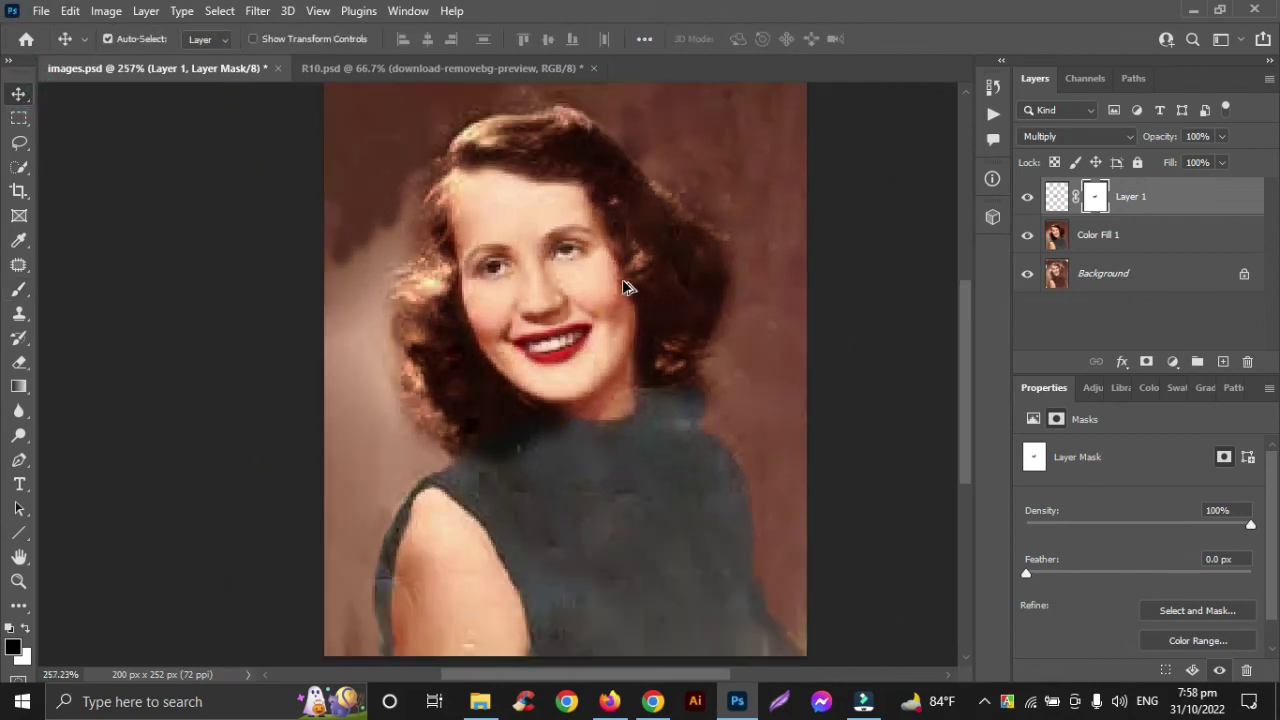
left_click(1176, 235)
key("ctrl+e")
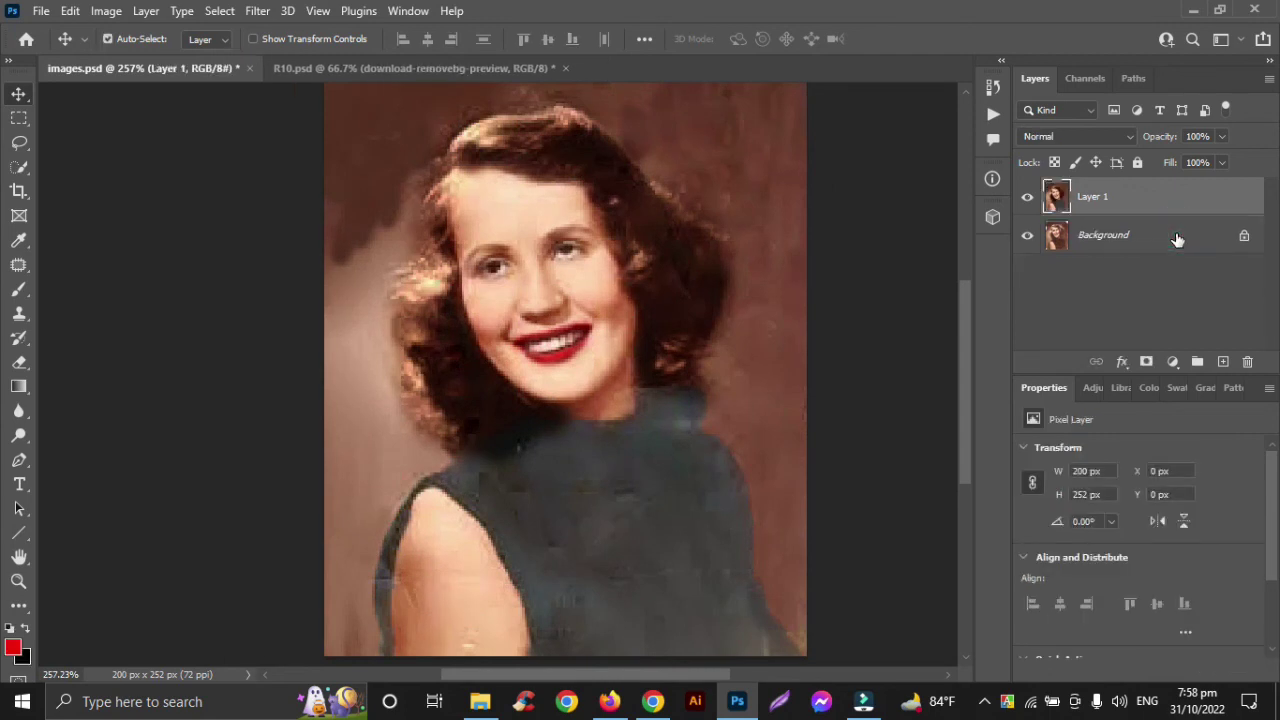
- Toggle Layer 1's visibility repeatedly to compare the restored portrait with the damaged original
left_click(1027, 200)
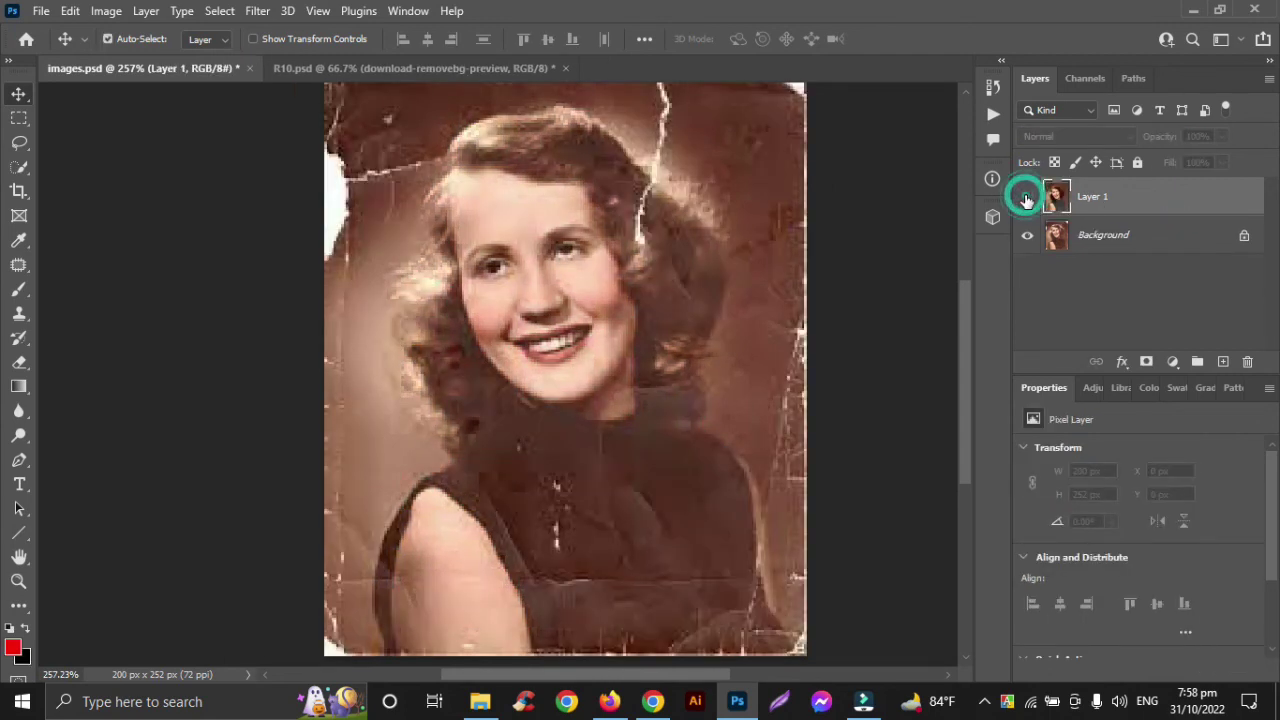
left_click(1027, 200)
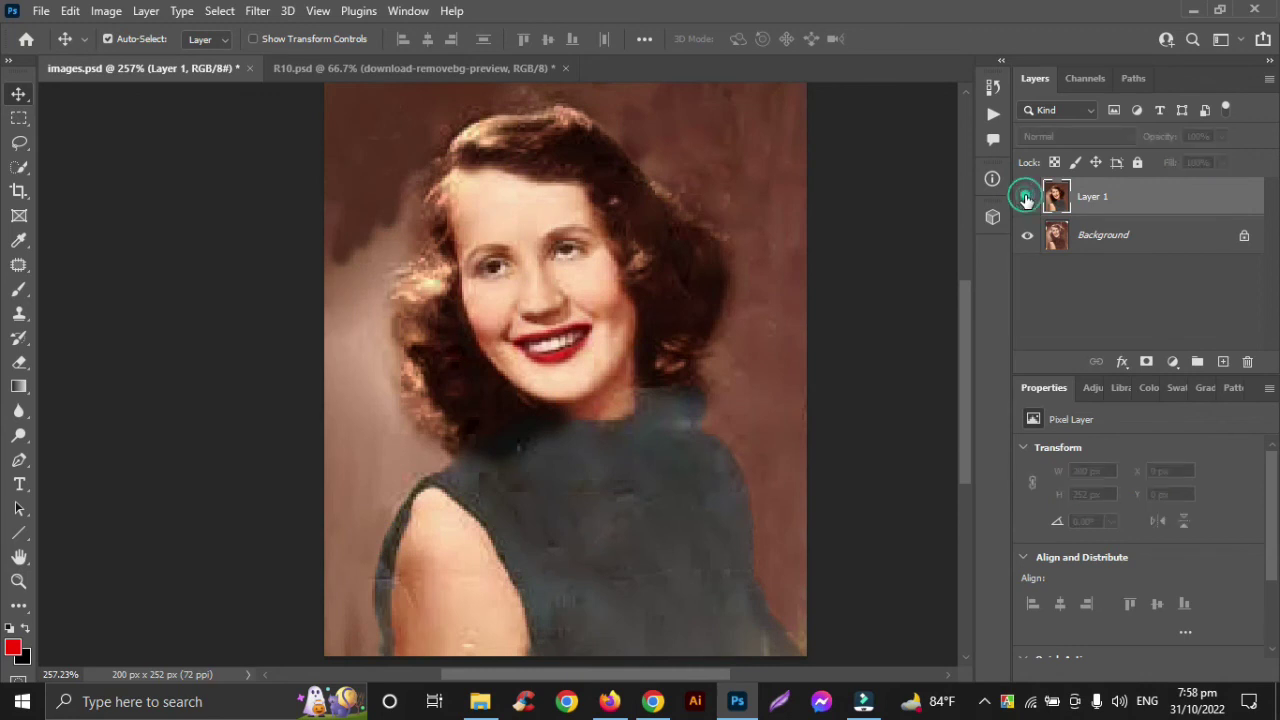
left_click(1027, 200)
left_click(1027, 200)
scroll(530, 340, "up", 1)
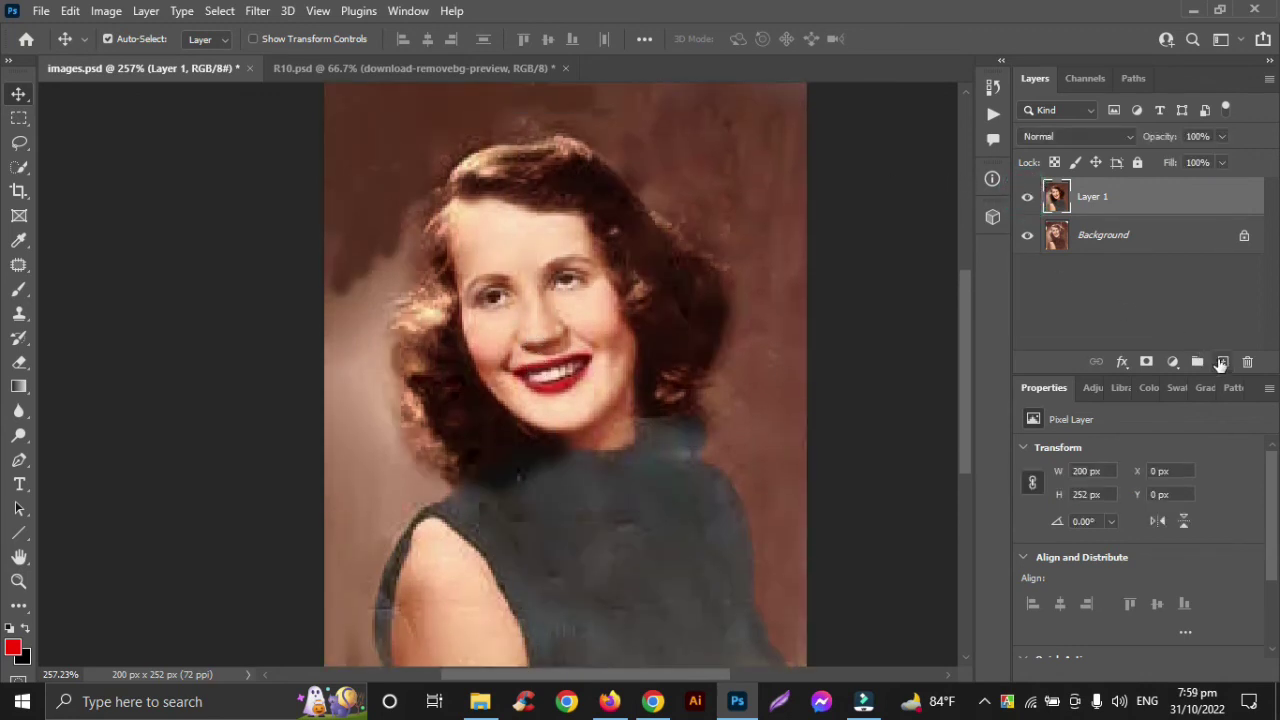
scroll(573, 335, "down", 2)
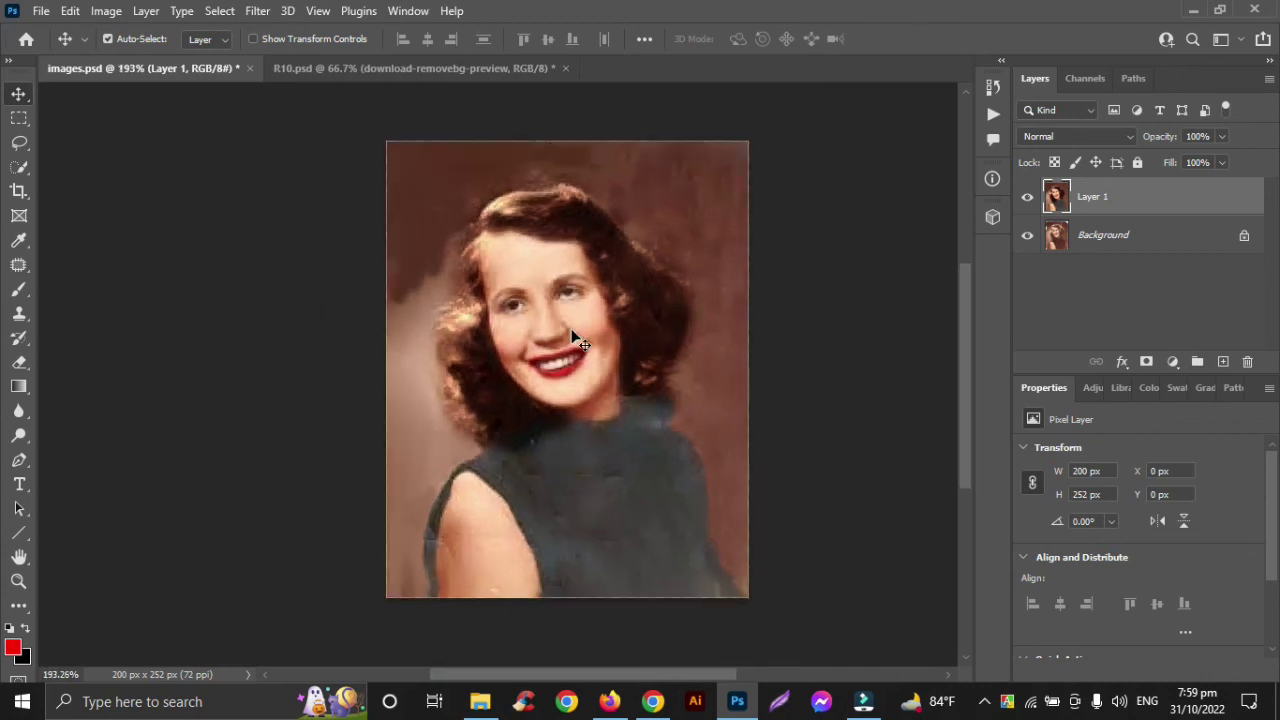
scroll(573, 340, "right", 1)
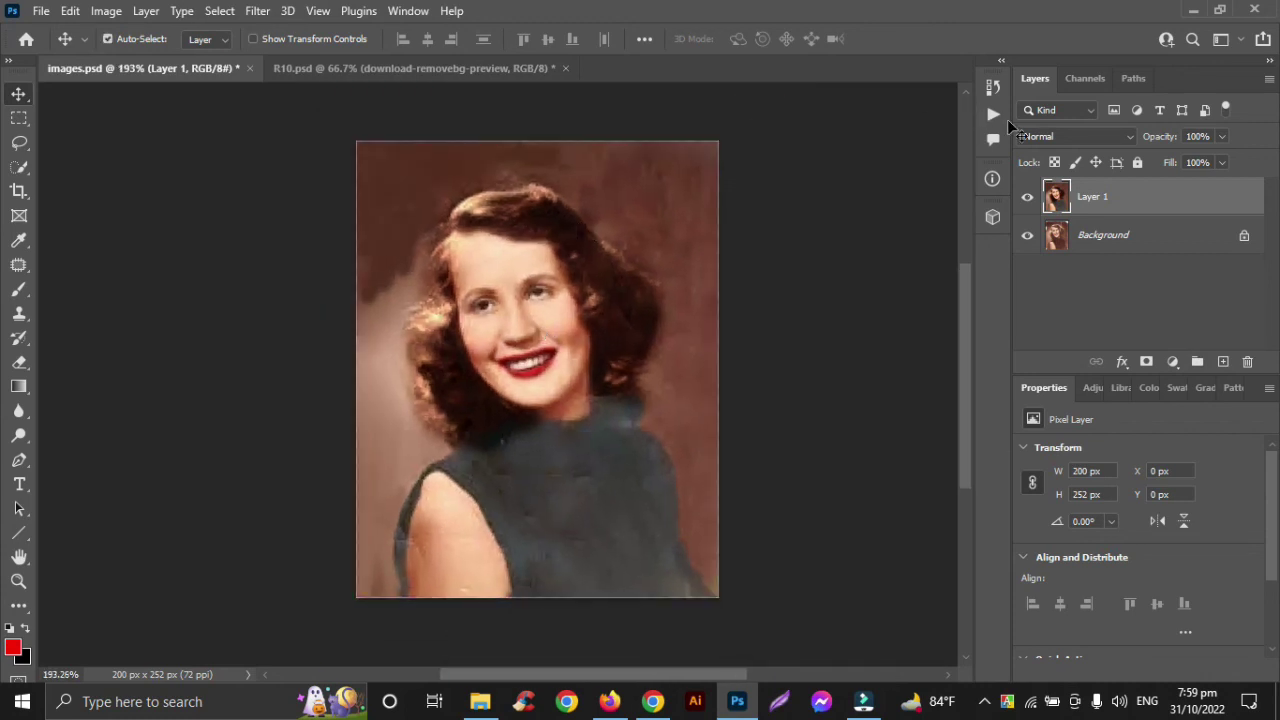
left_click(1028, 199)
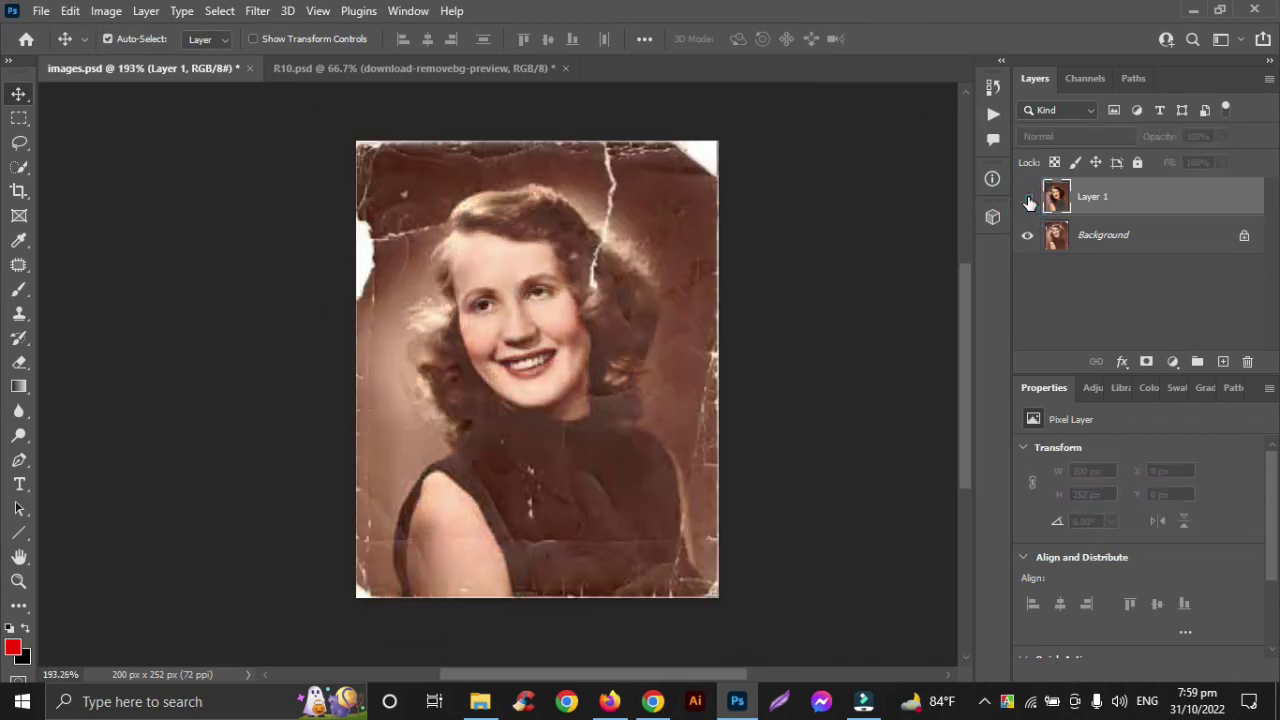
left_click(1028, 199)
left_click(1030, 203)
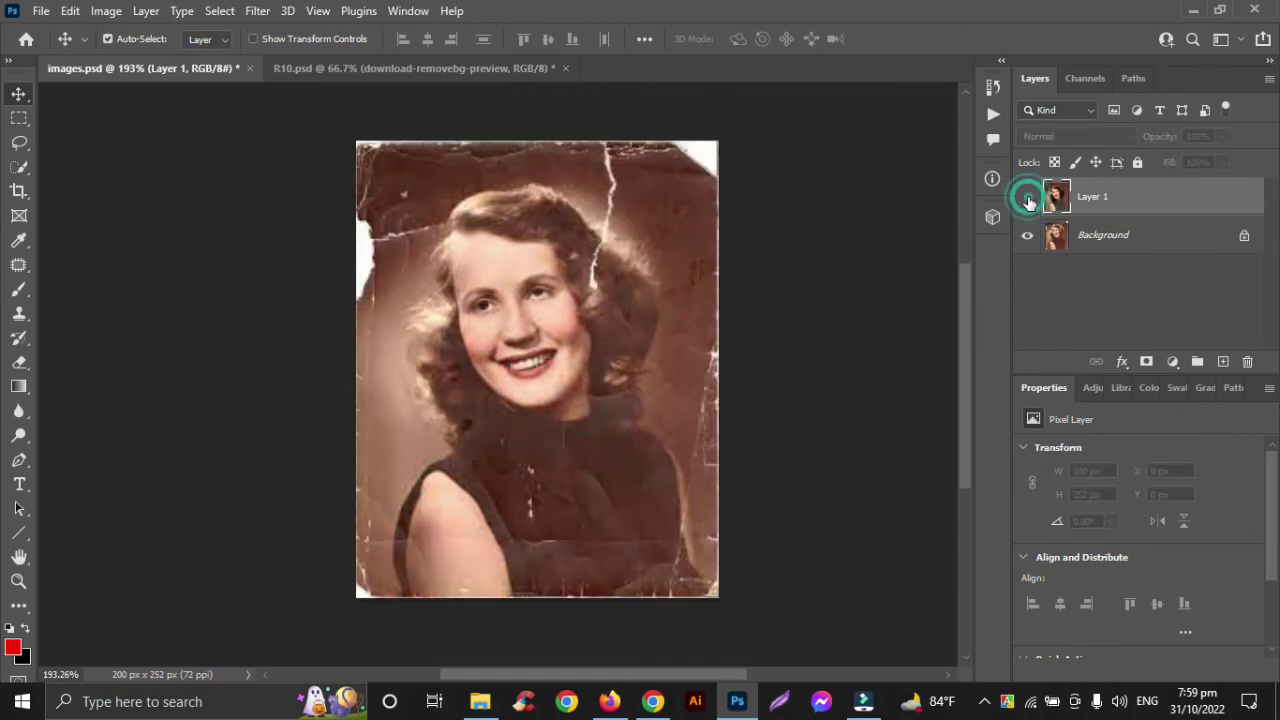
left_click(1028, 199)
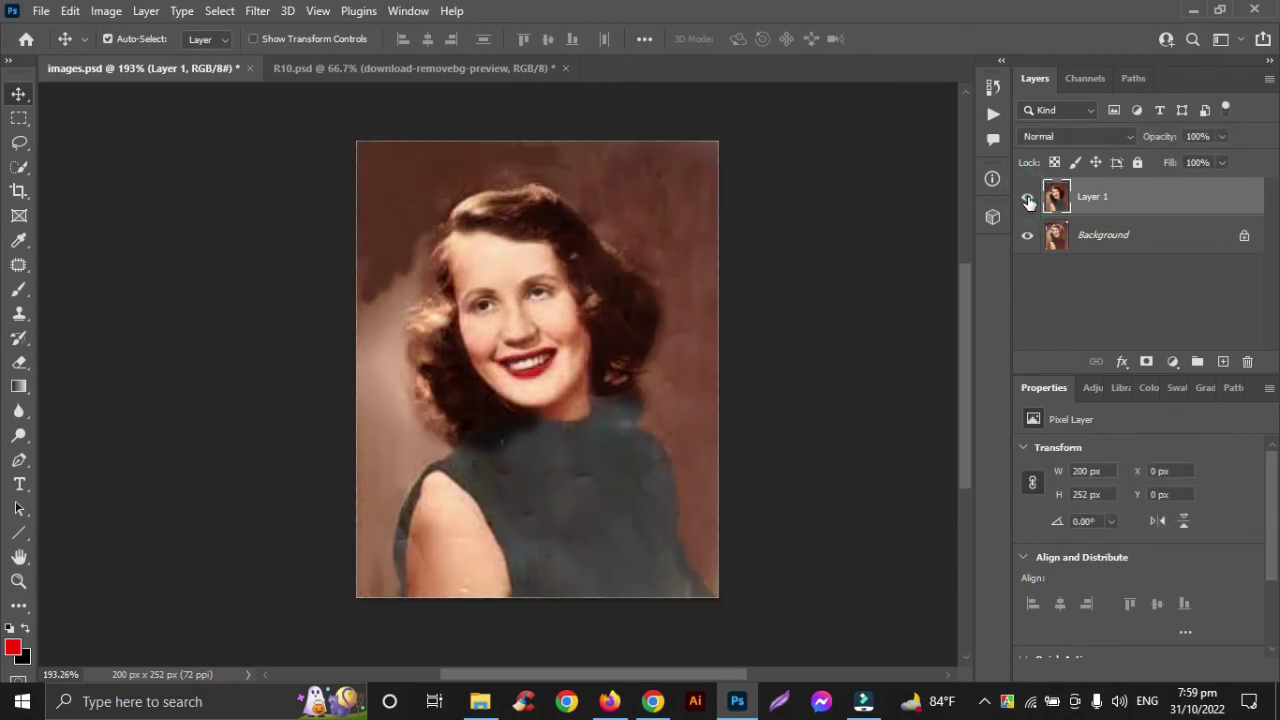